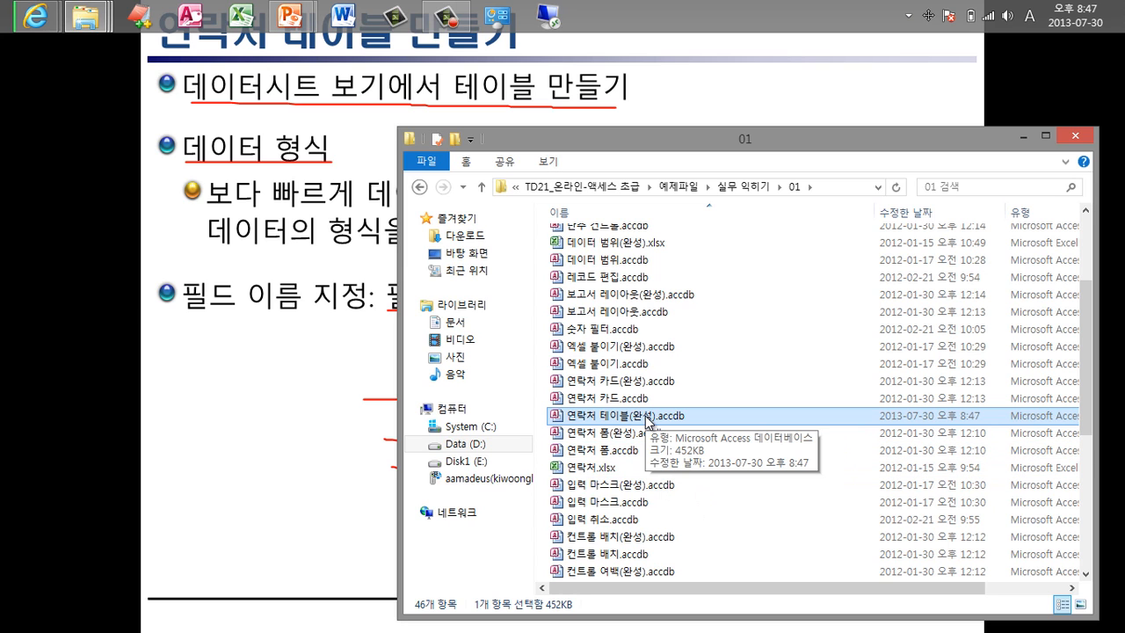
Launch Access 2010 and create a blank database named 연락처 instead of Database2.
key("super")
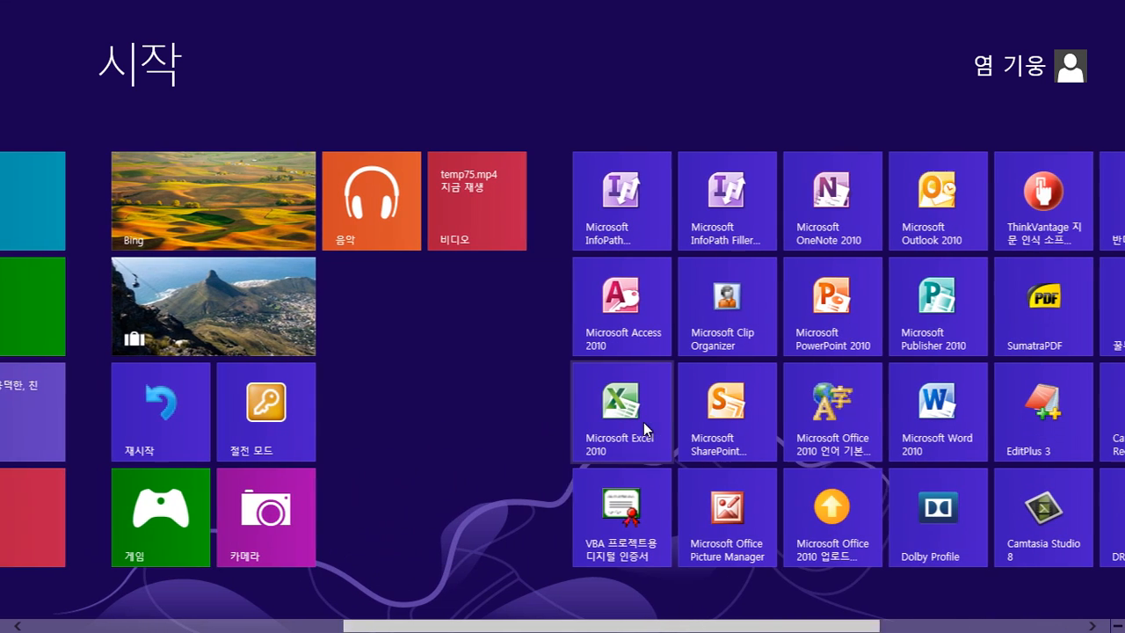
left_click(607, 303)
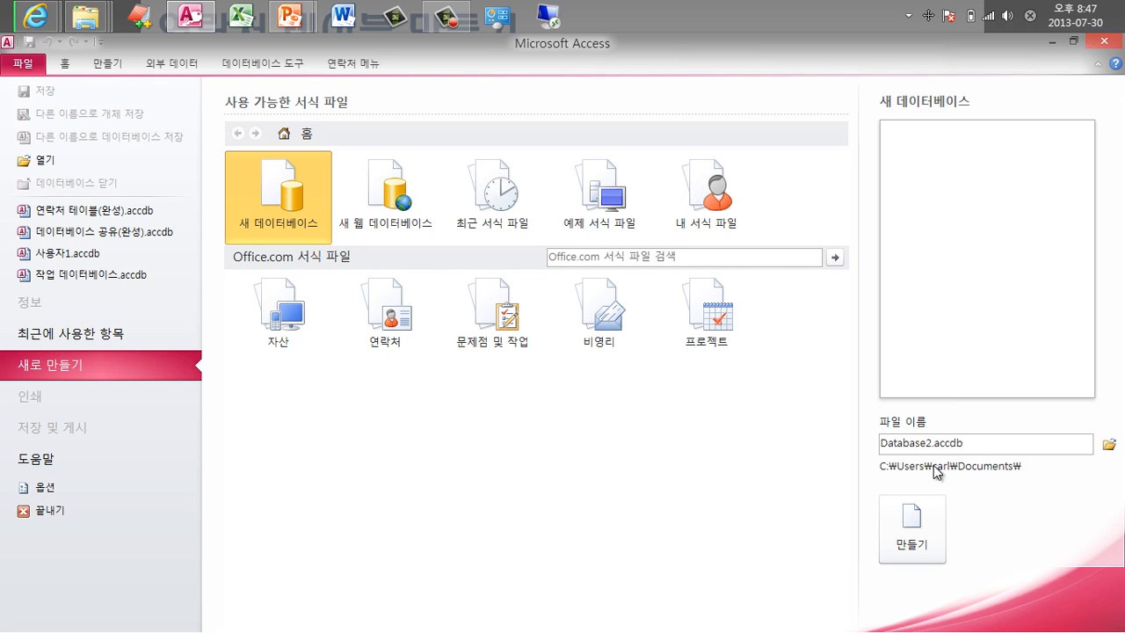
double_click(932, 443)
left_click_drag(933, 443, 781, 429)
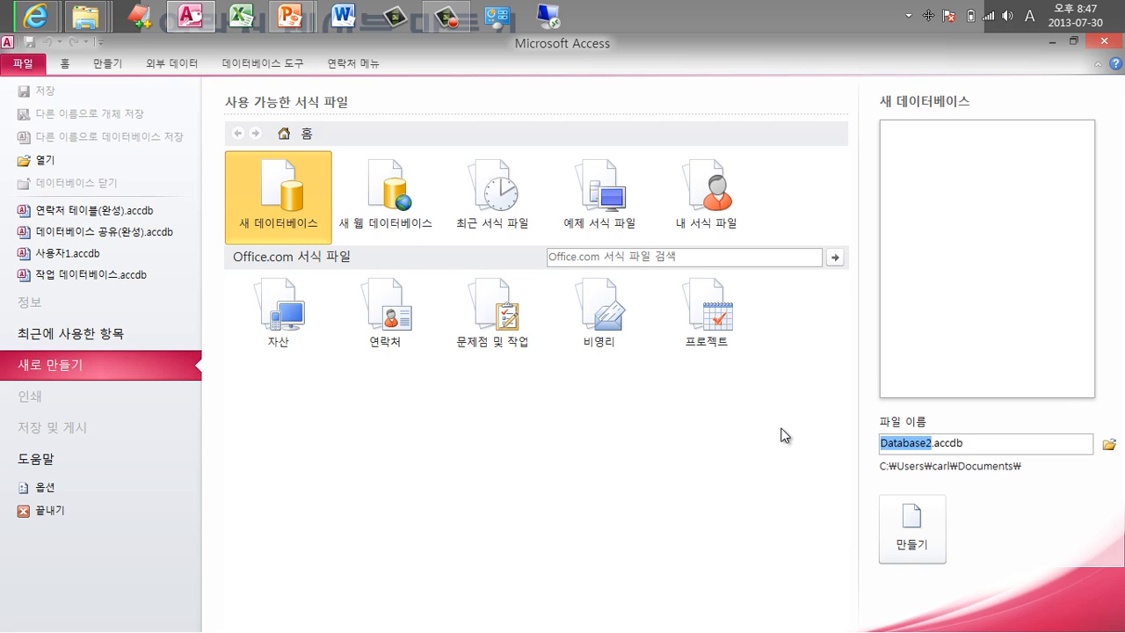
key("BackSpace")
key("Hangul")
type("연락처")
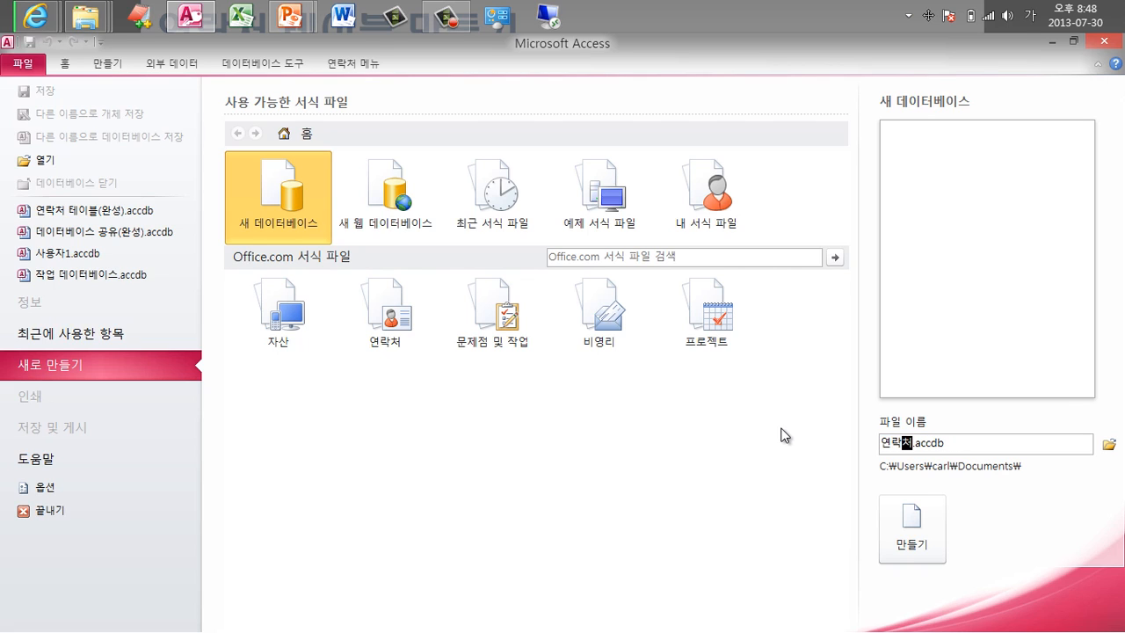
left_click(914, 545)
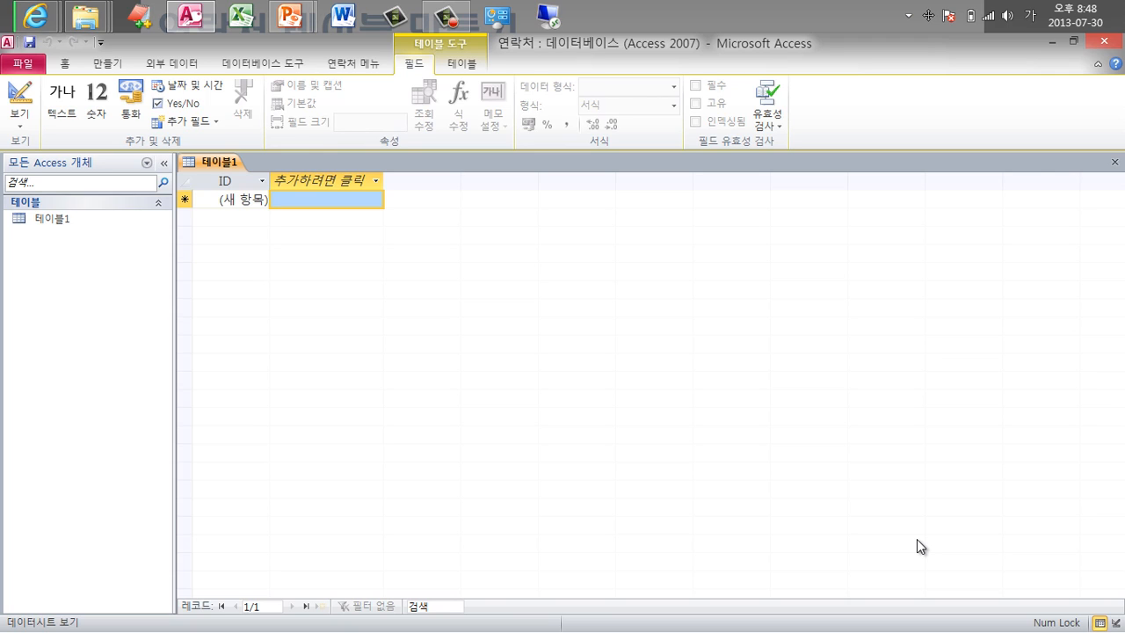
Add a text field named 성명 after the ID column.
left_click(322, 184)
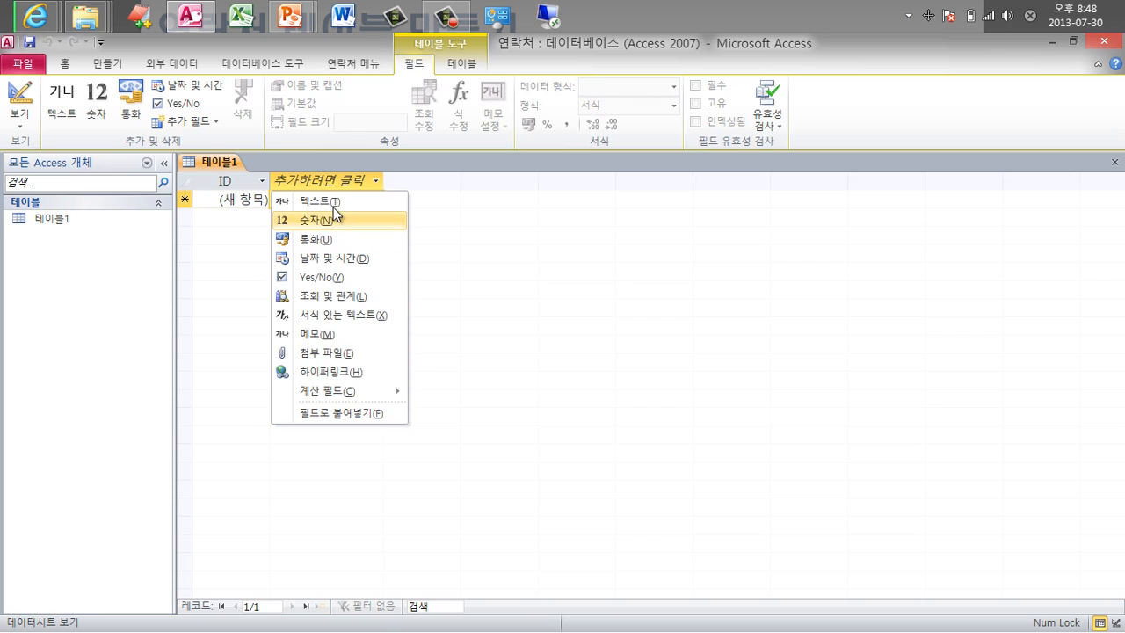
left_click(334, 200)
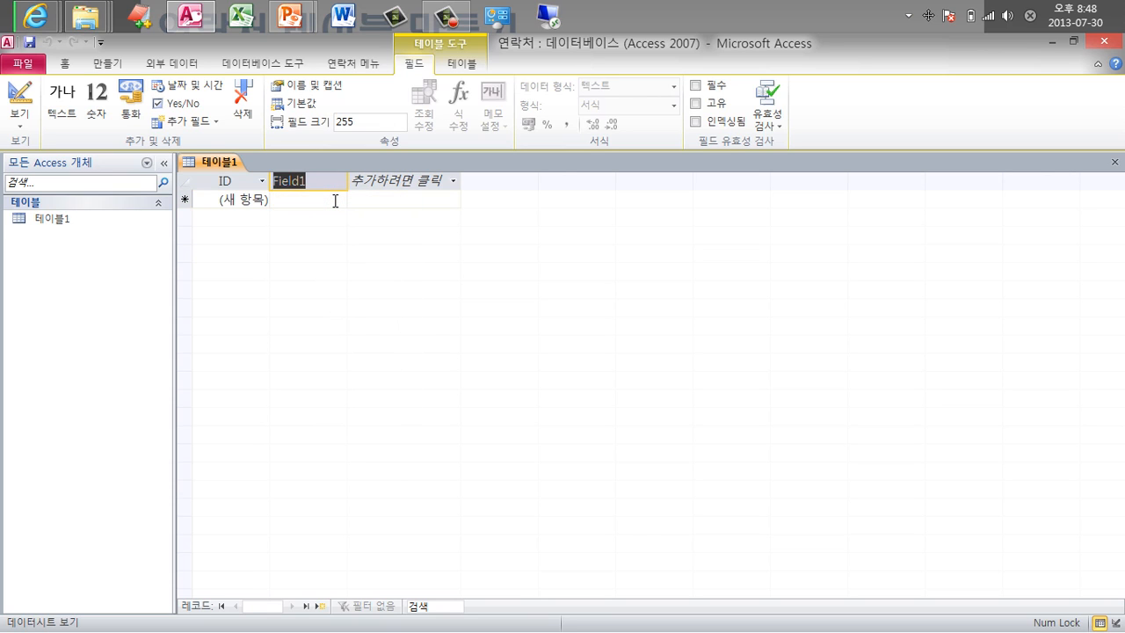
type("성명")
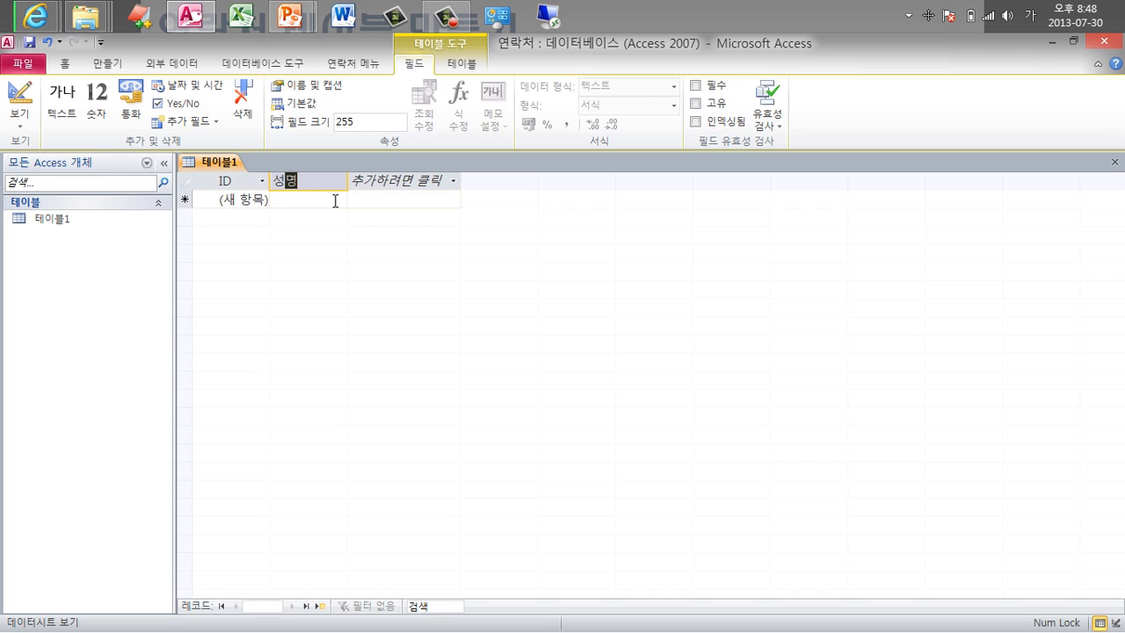
key("Return")
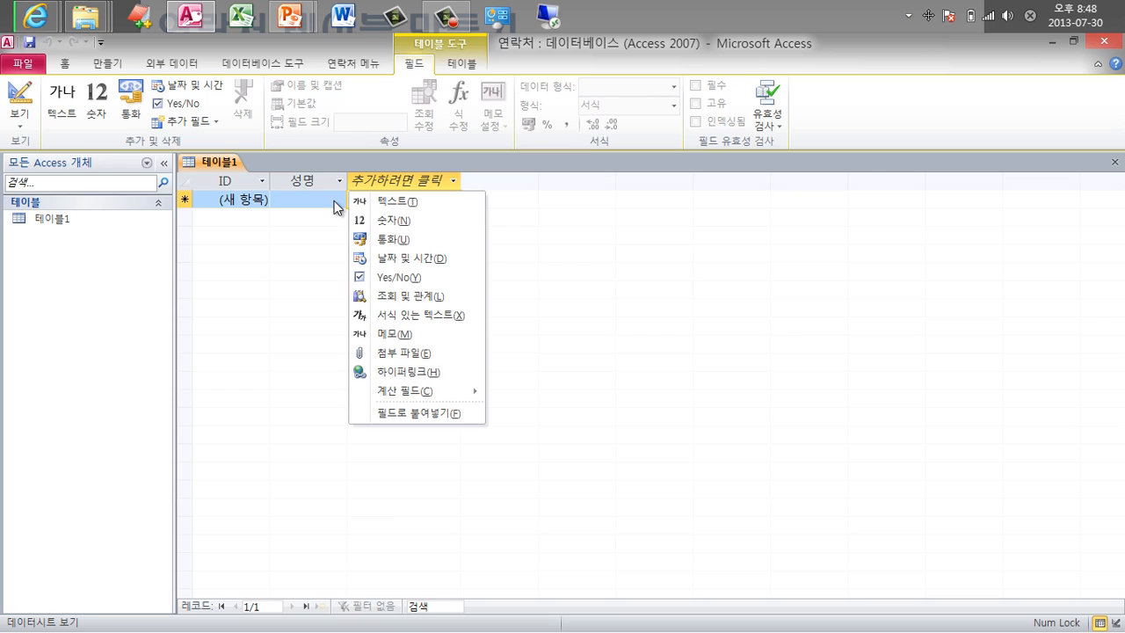
key("Tab")
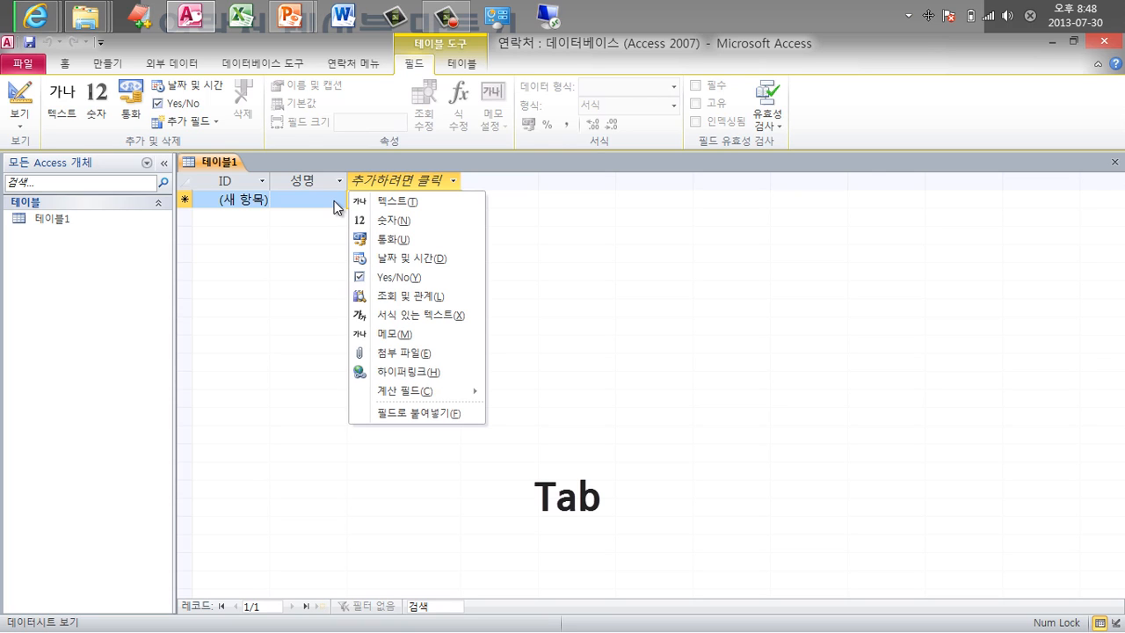
Add another text field after 성명, leaving its default name Field1.
left_click(319, 181)
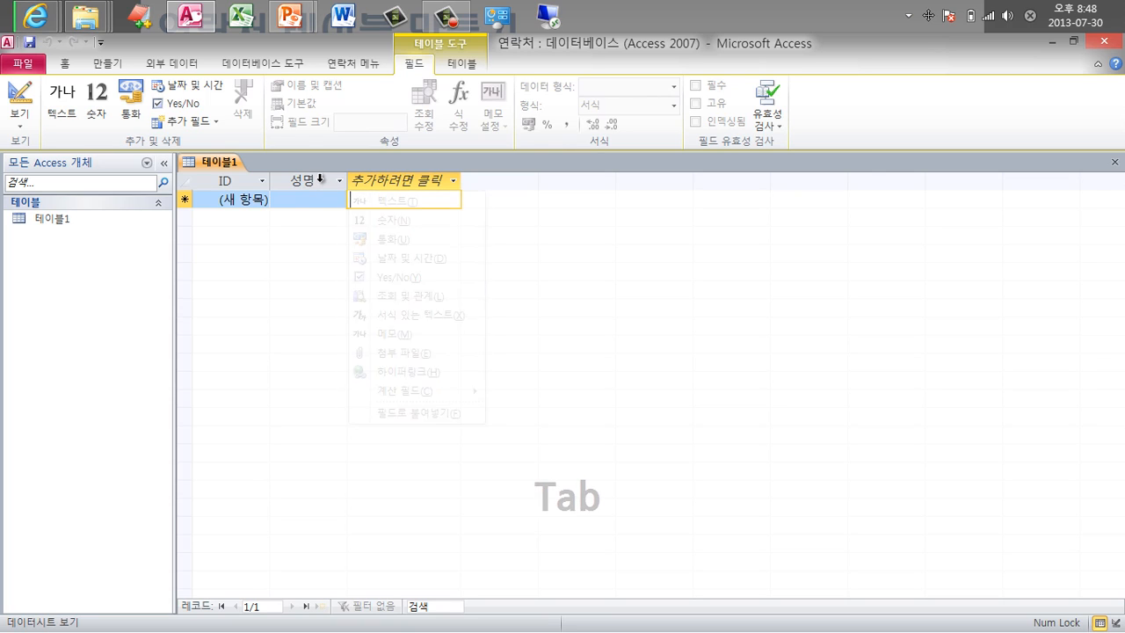
left_click(429, 190)
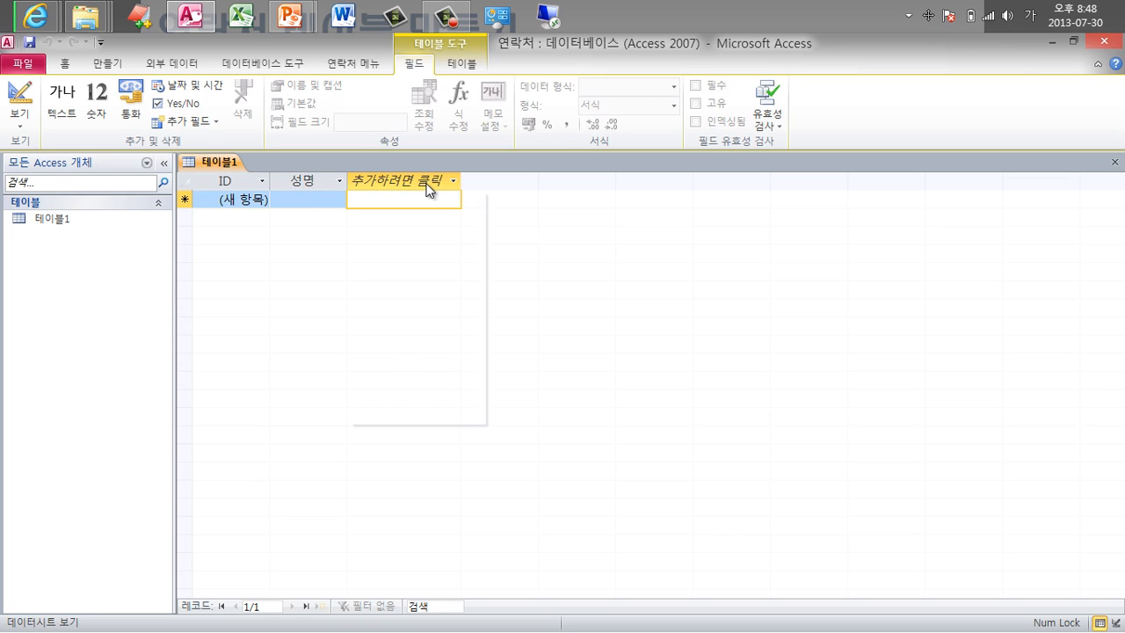
left_click(315, 179)
double_click(315, 178)
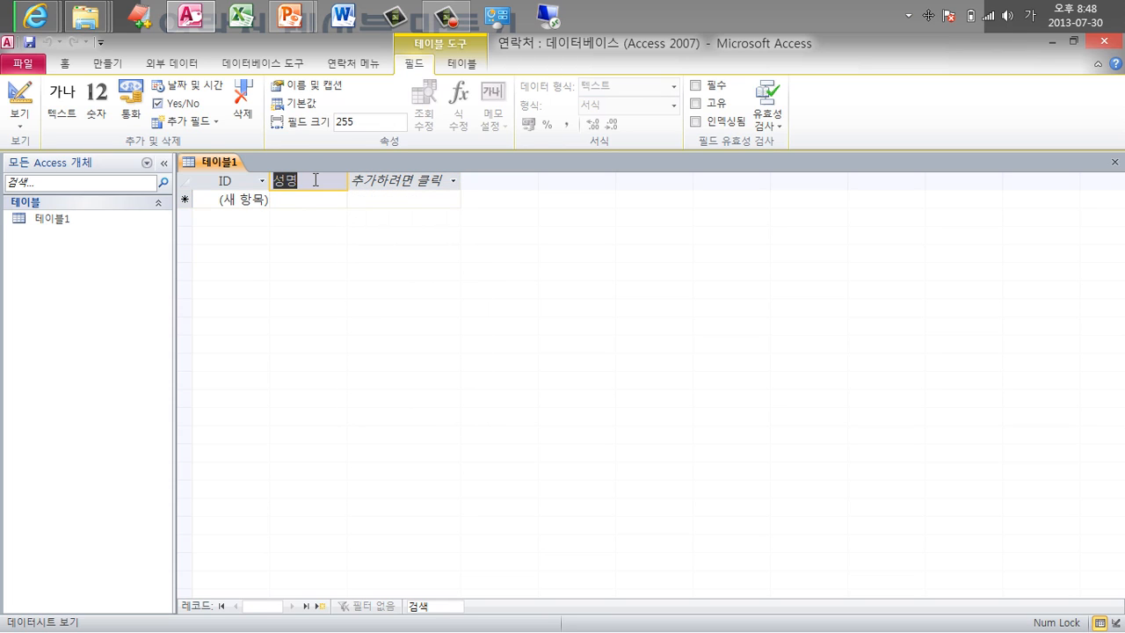
key("Return")
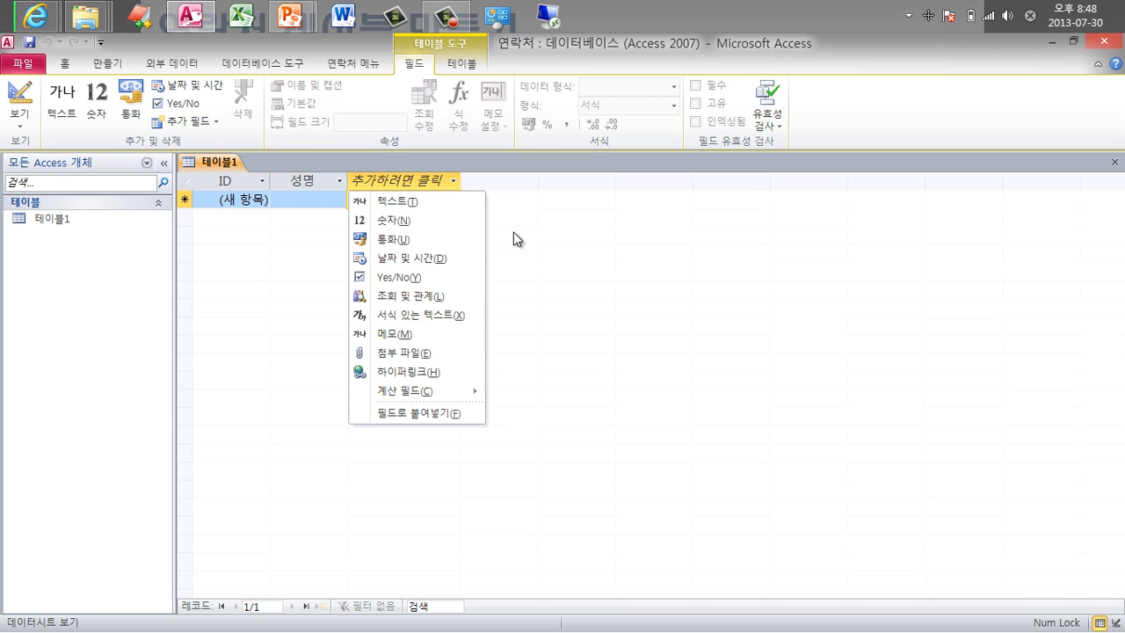
key("Down")
key("Down")
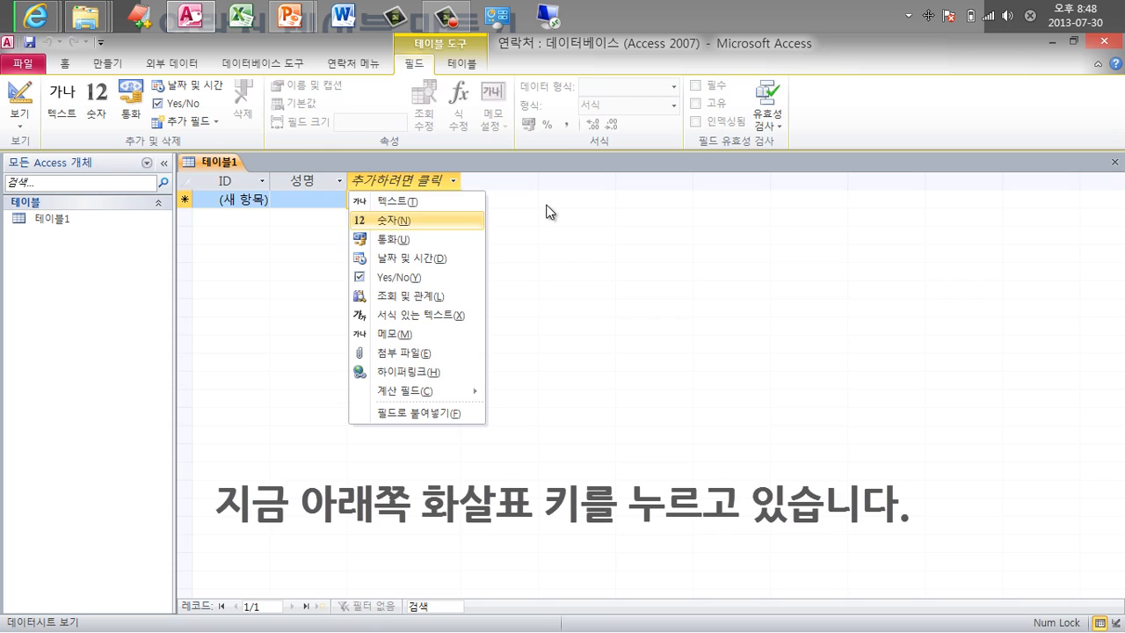
key("Down")
key("Down")
key("Down")
key("Down")
key("Up")
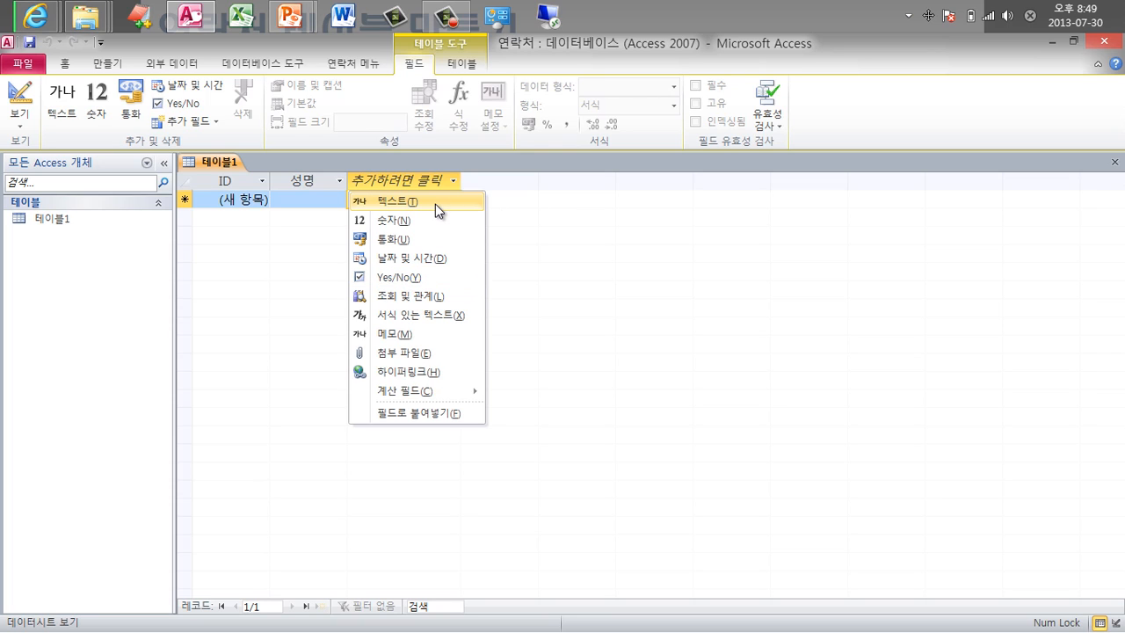
key("t")
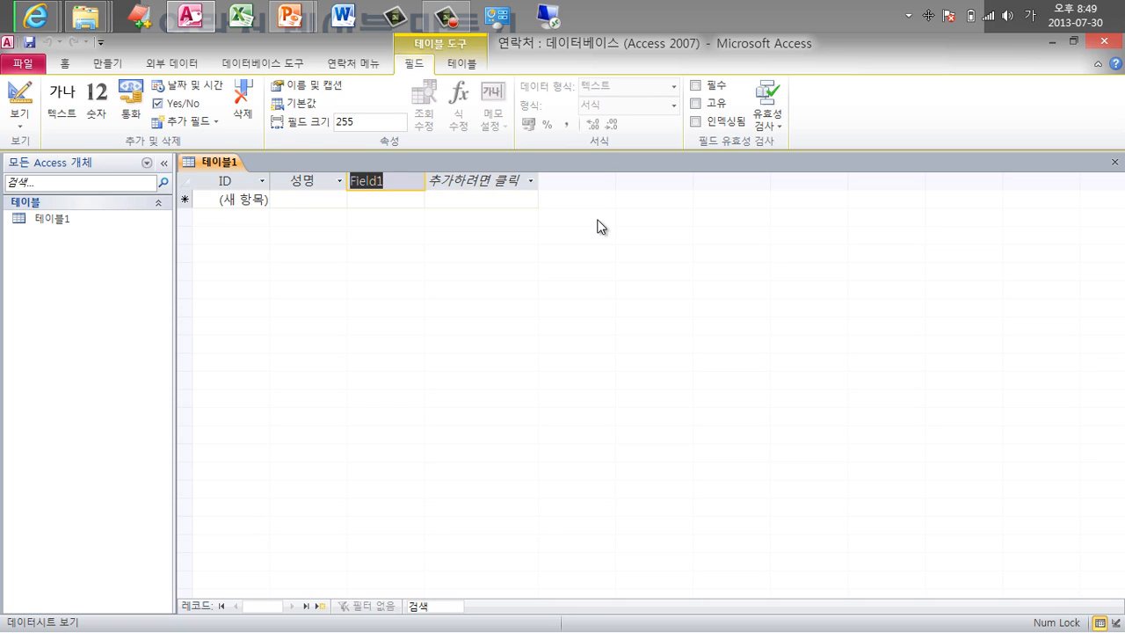
Add text fields 성별, 이동 전화, 자택 전화 and 회사 전화.
type("성별")
key("Tab")
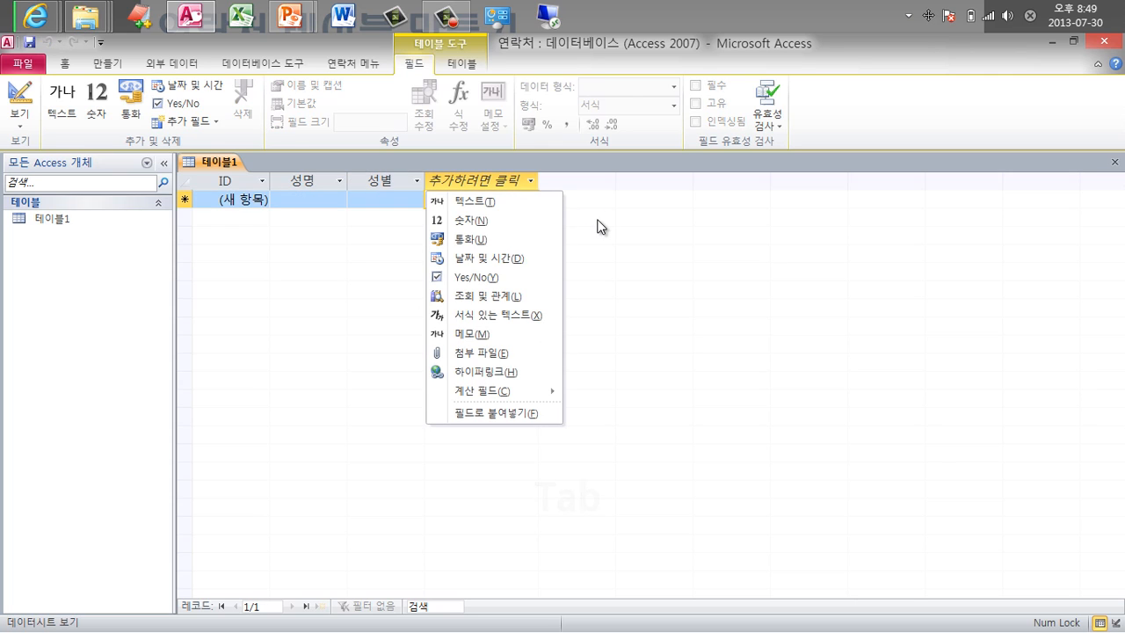
key("t")
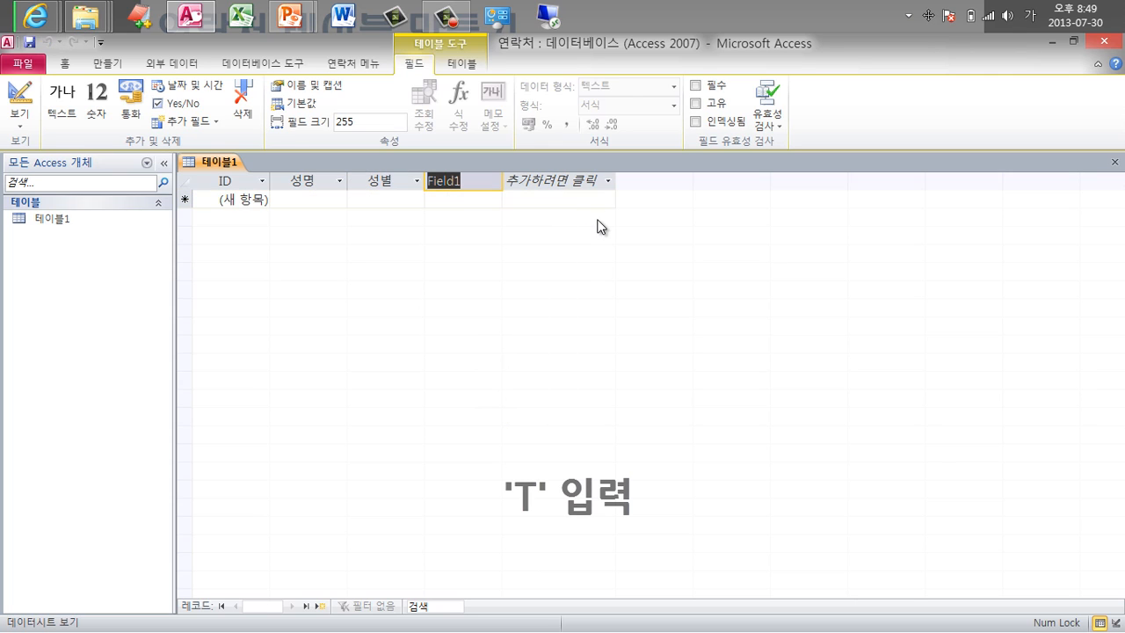
type("이동ㅈ")
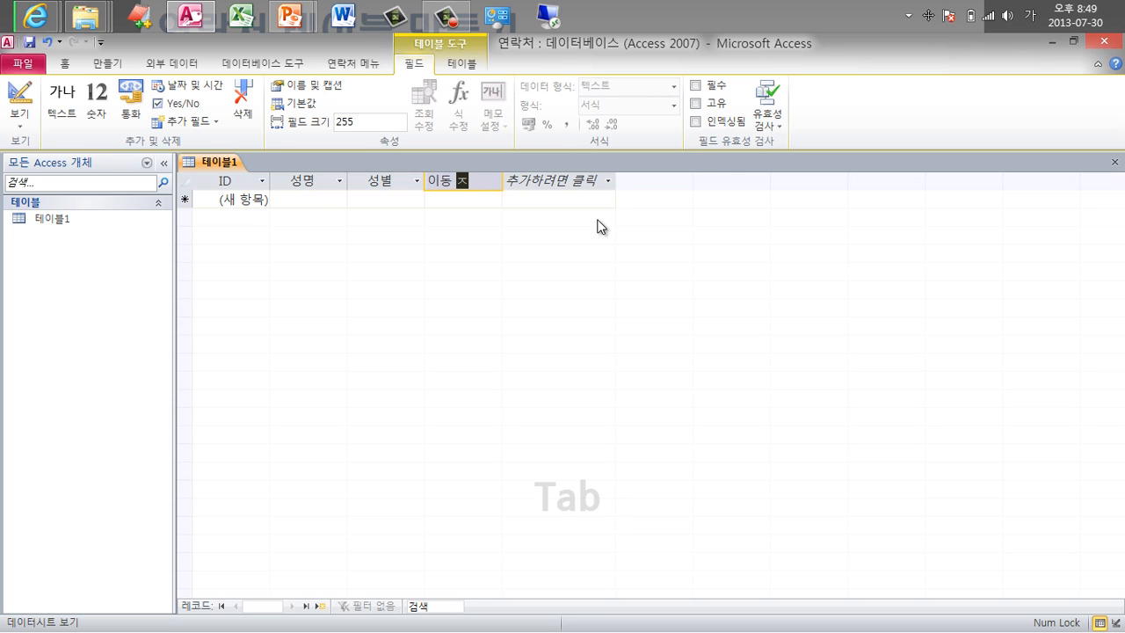
type("전화")
key("Tab")
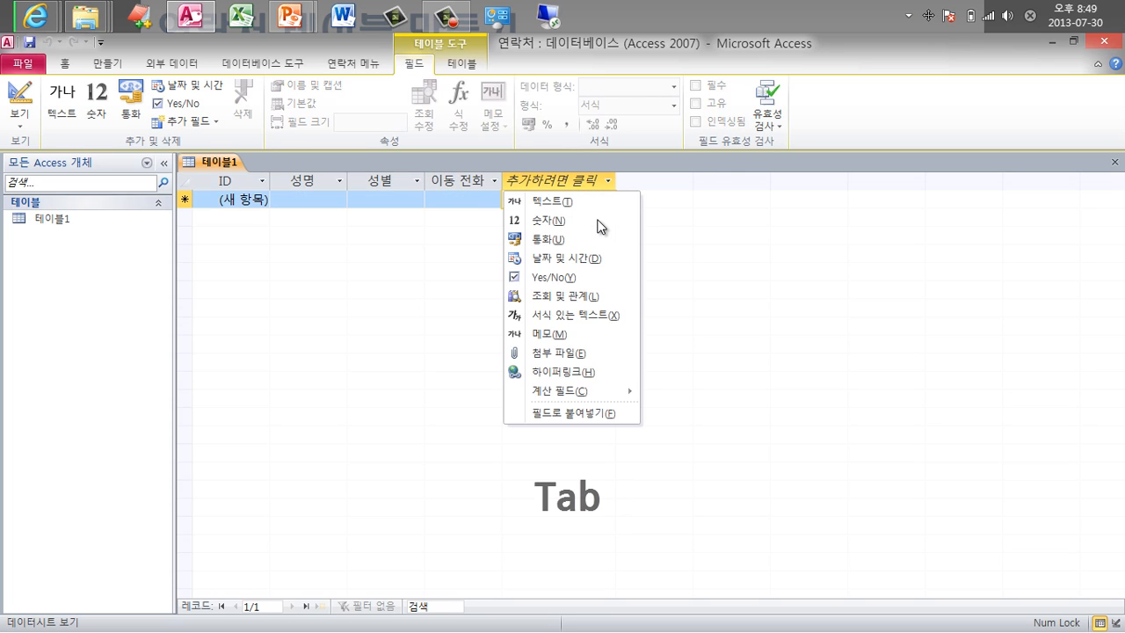
key("t")
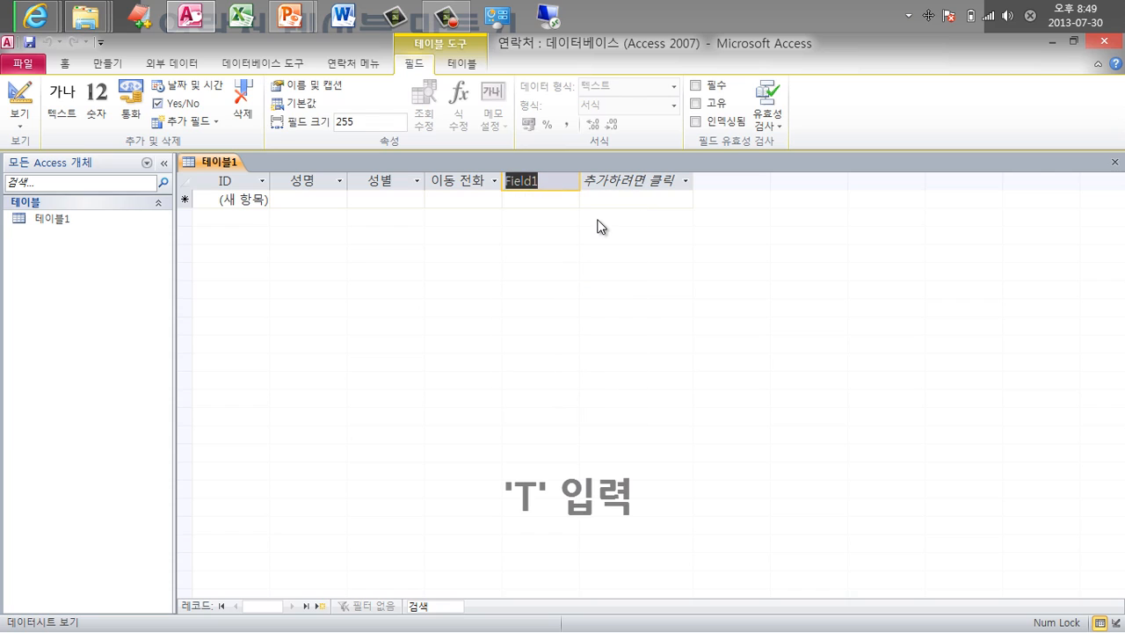
type("자택ㅈ")
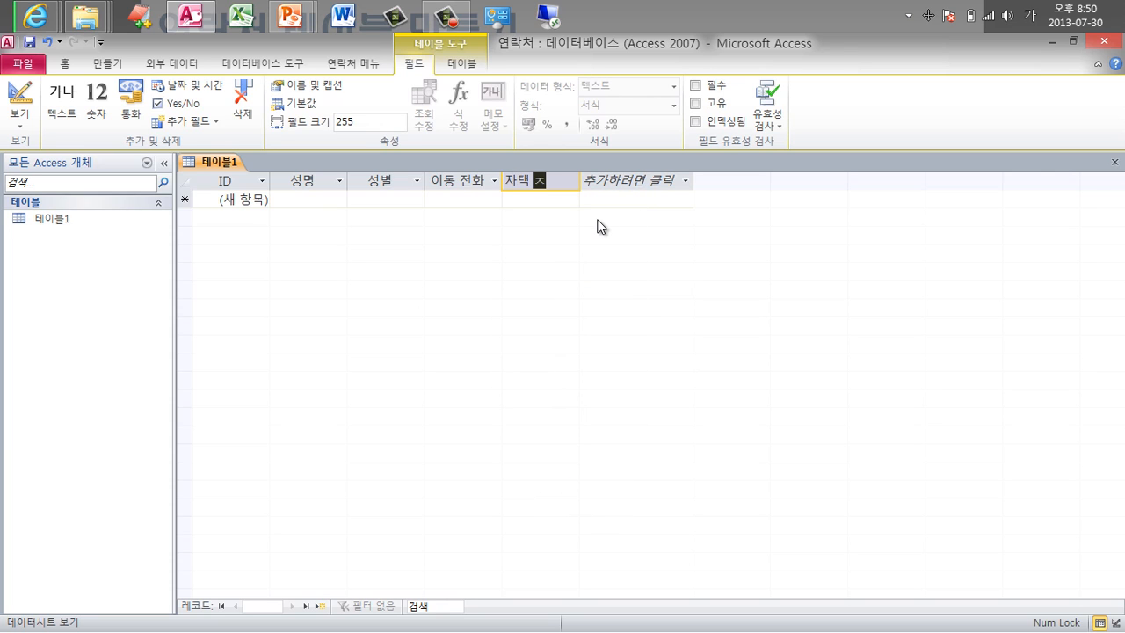
type("전화")
key("Tab")
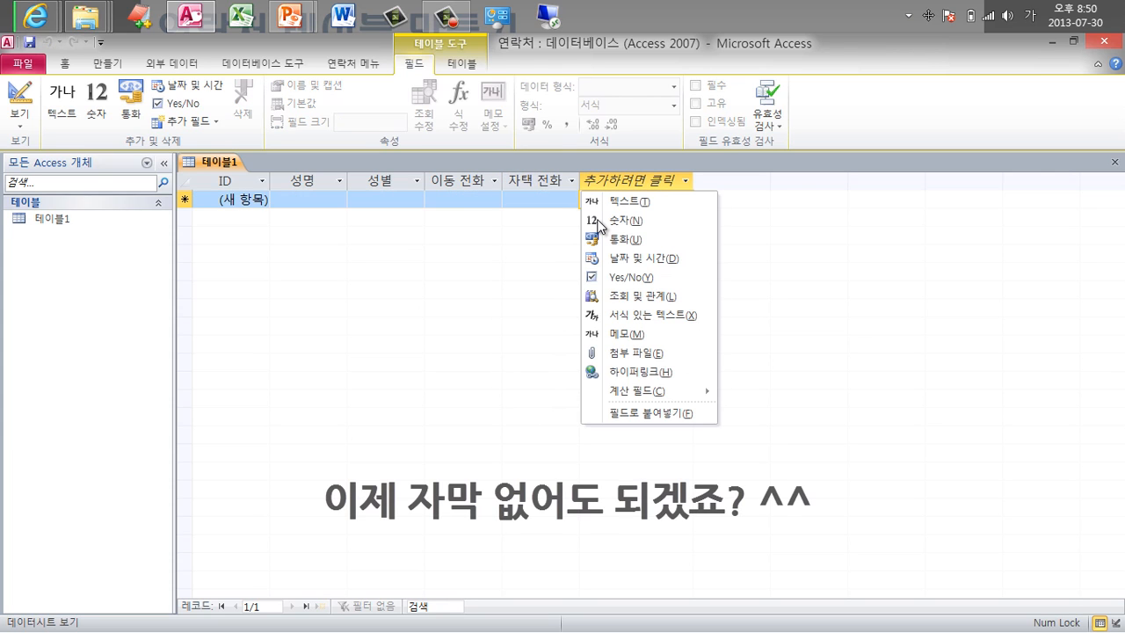
key("t")
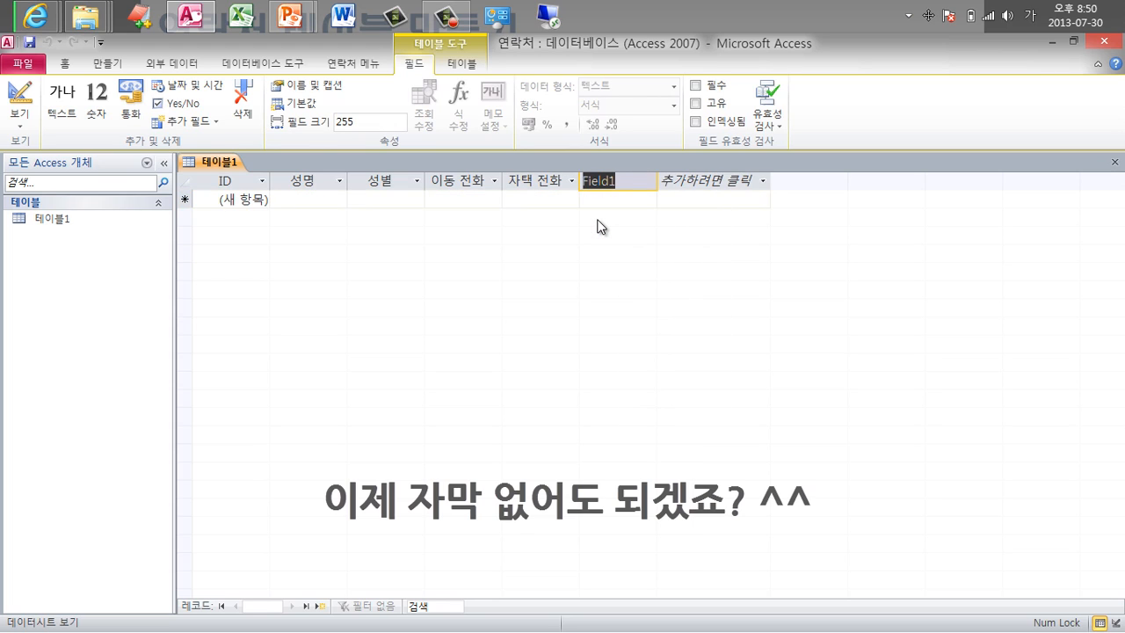
type("회사 전화")
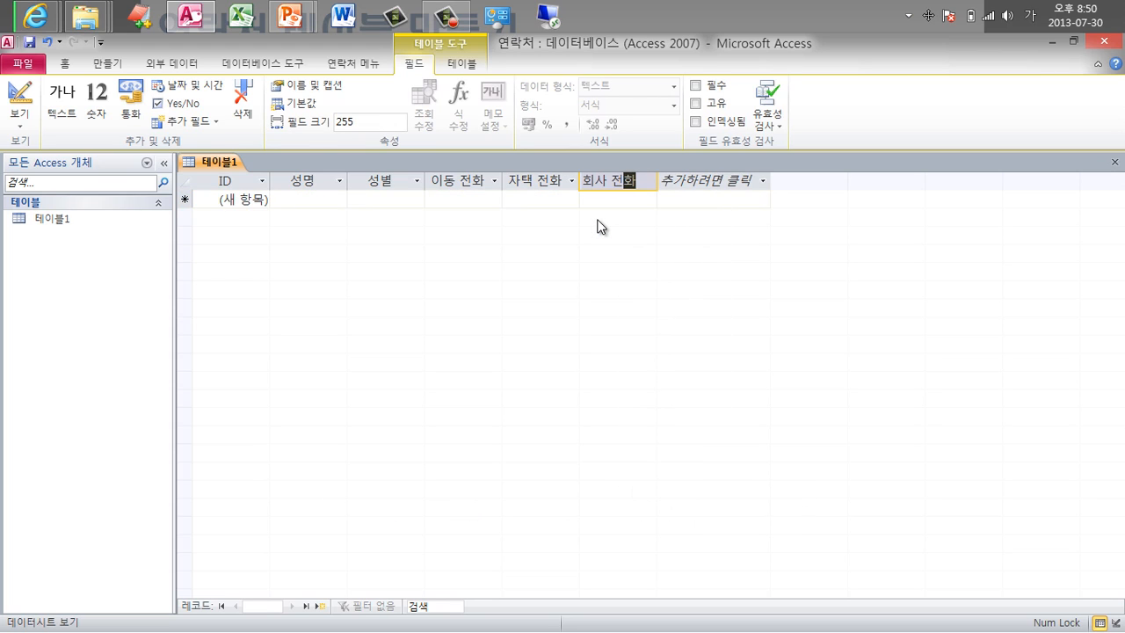
key("Tab")
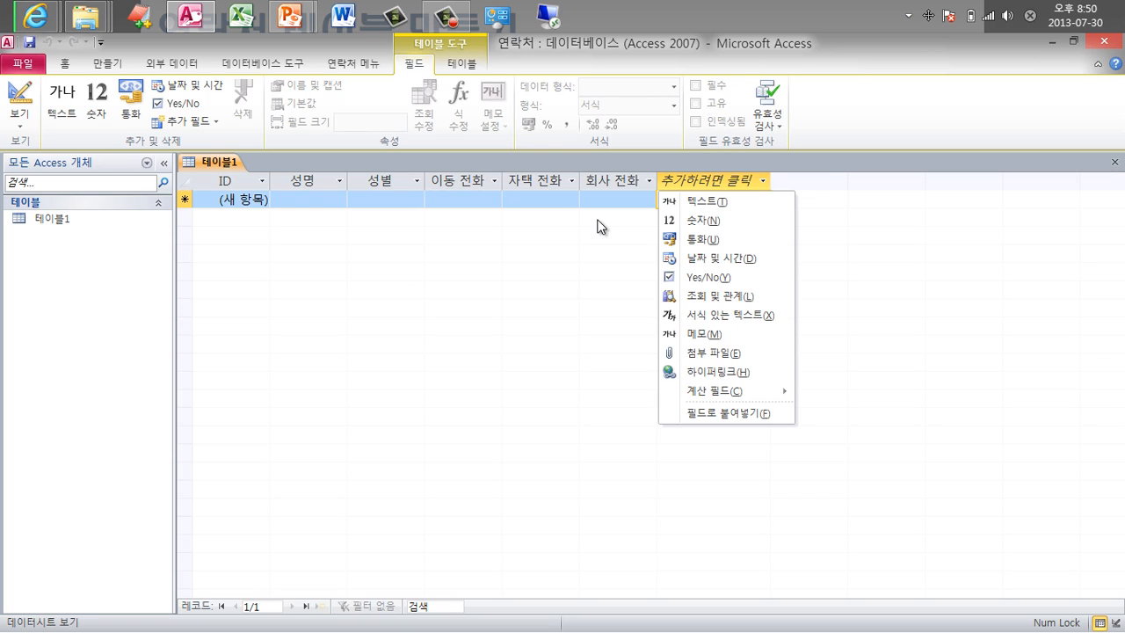
Add text fields 회사, 부서, 직함 and 이메일.
type("t")
type("회")
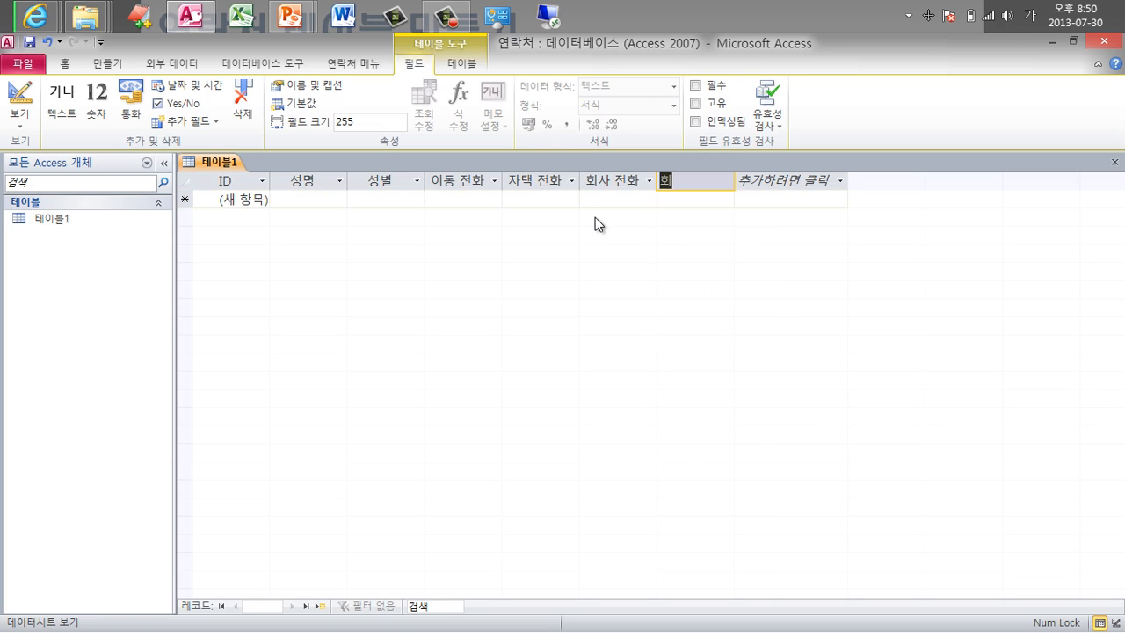
type("사")
key("Tab")
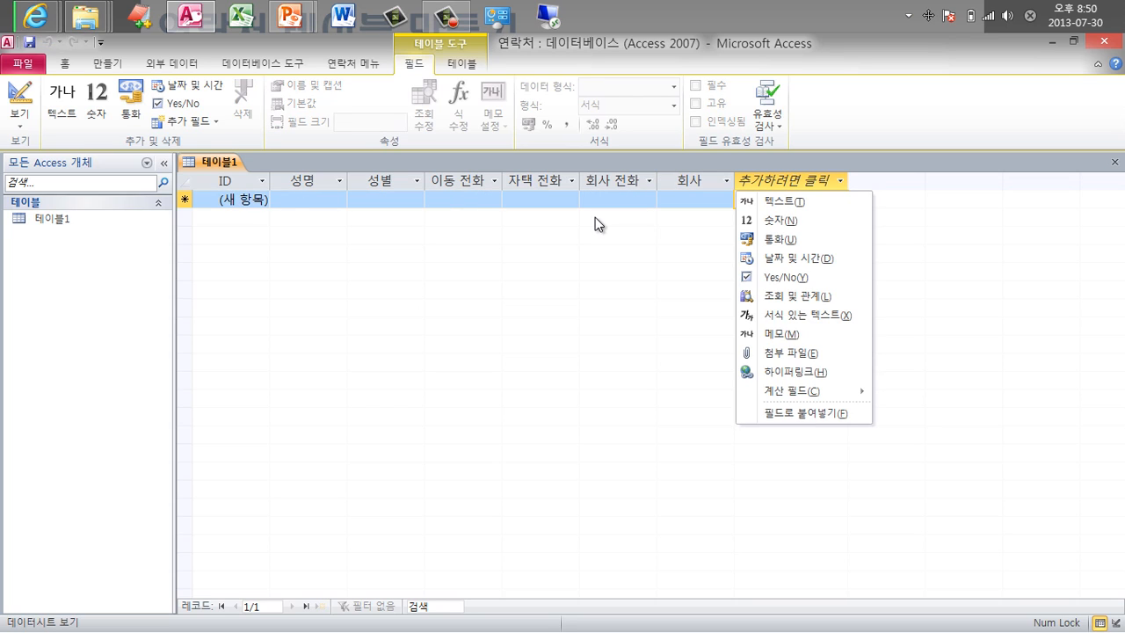
type("n붓")
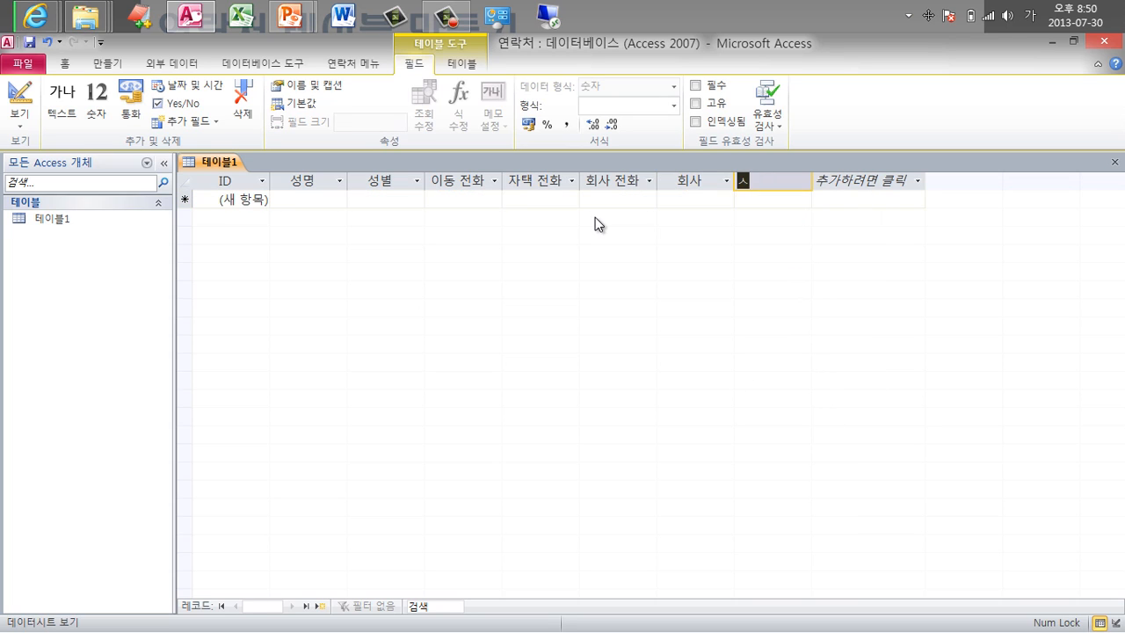
type("서")
key("Tab")
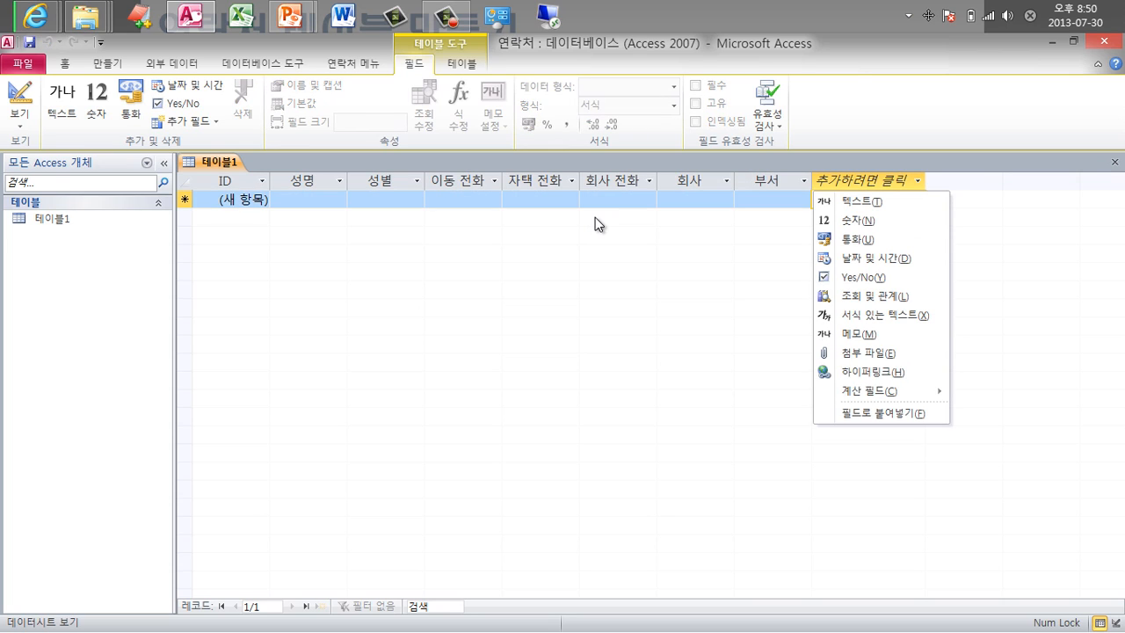
type("t")
type("직")
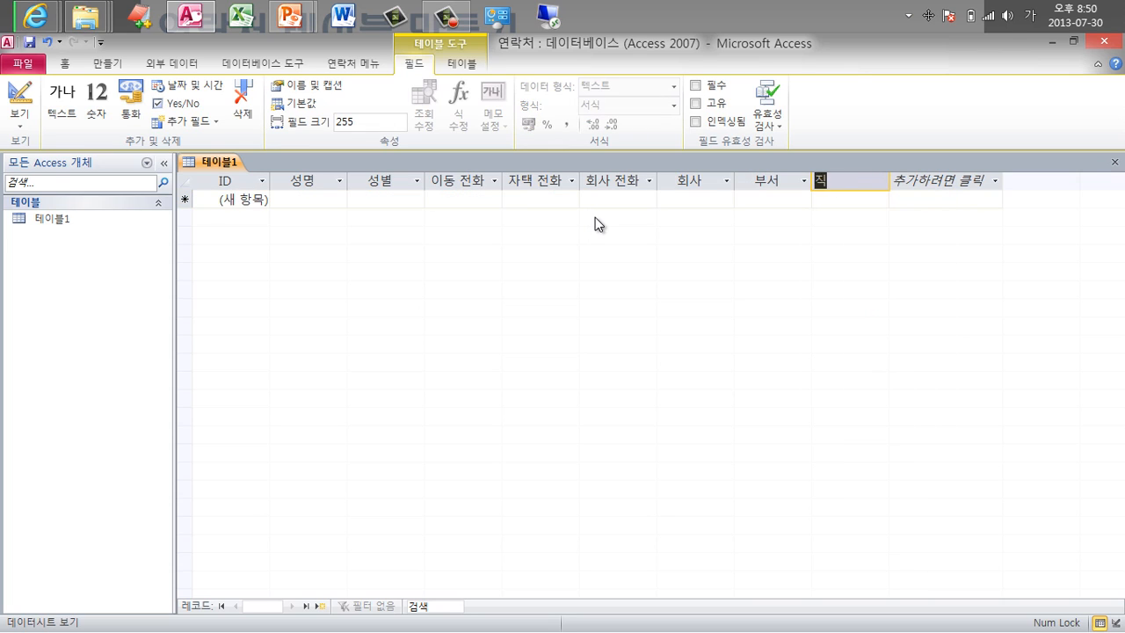
type("함")
key("Tab")
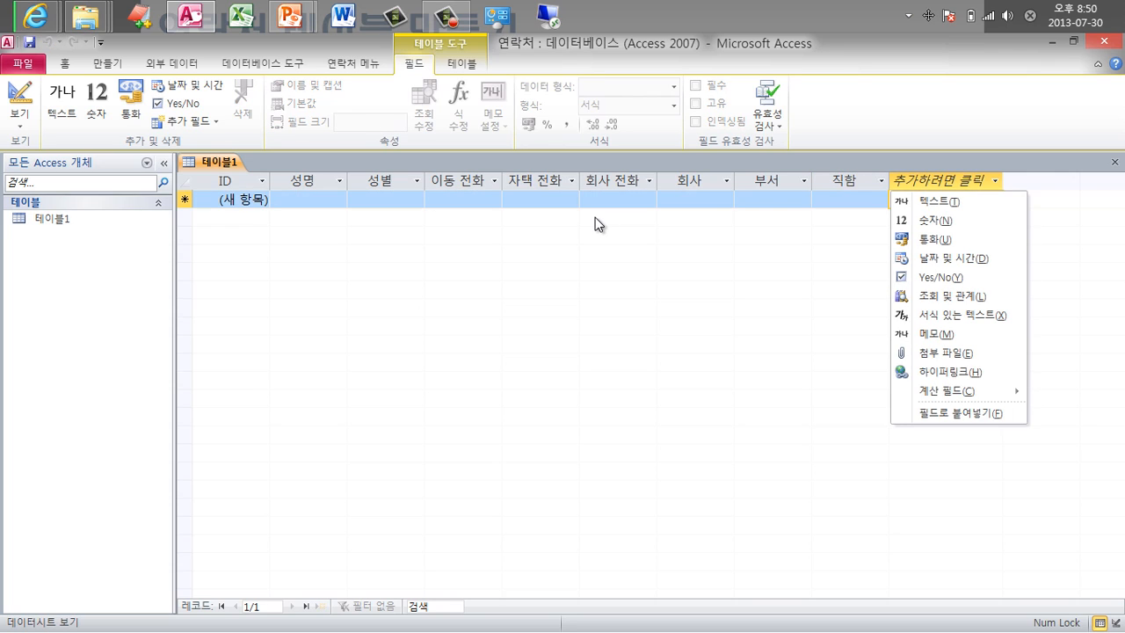
type("t")
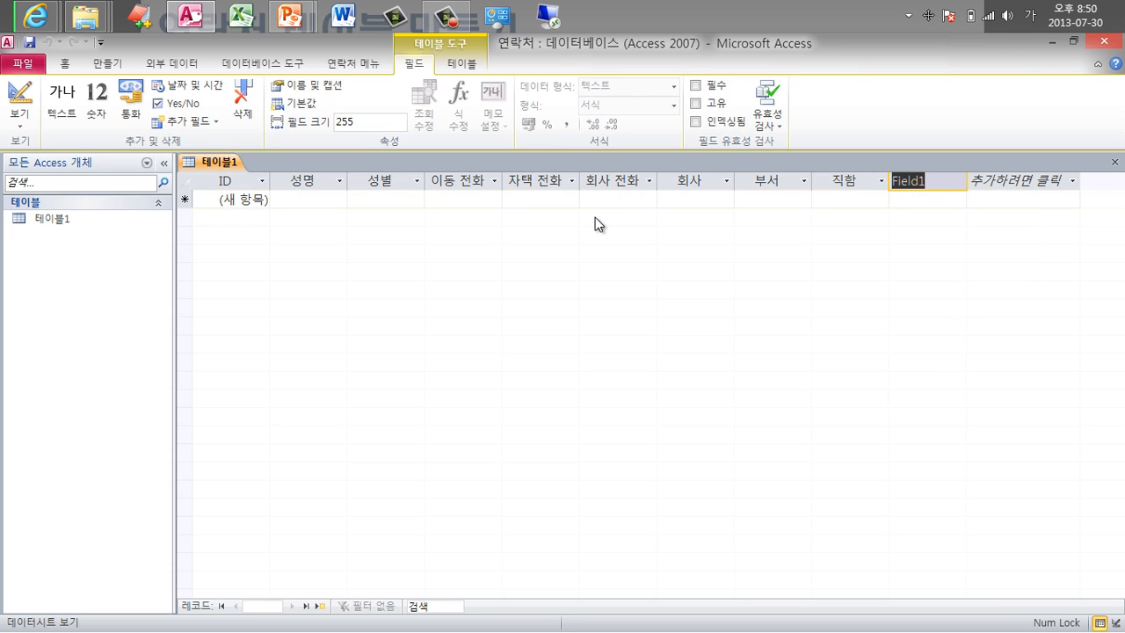
type("이메일")
key("Tab")
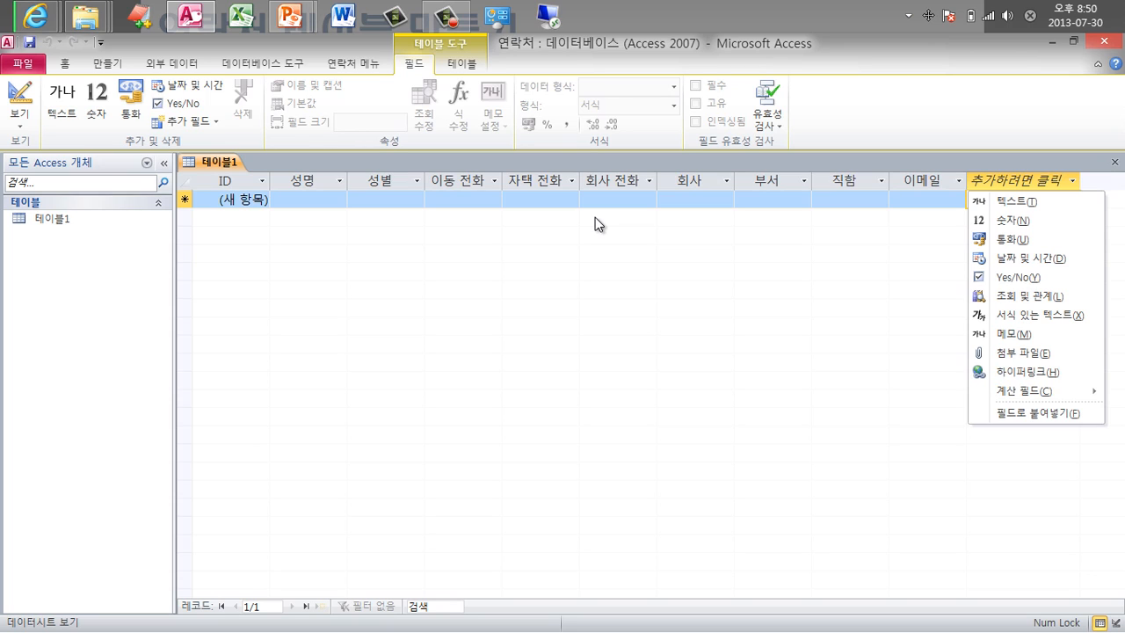
Add a date/time field 생일, then text fields 우편번호 and 주소.
key("d")
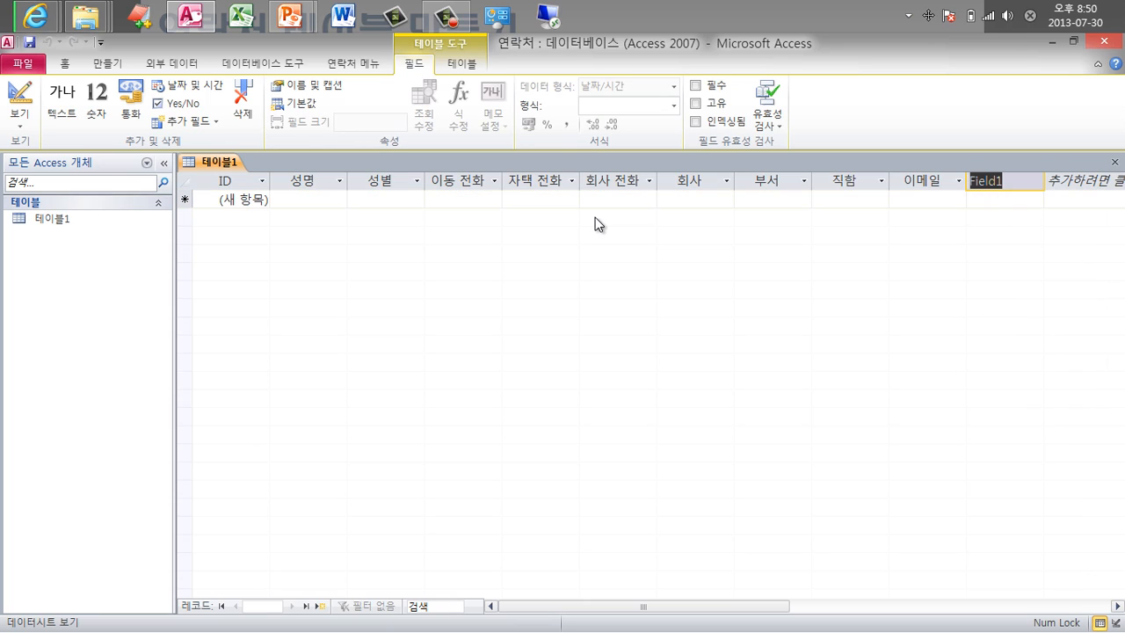
type("생일")
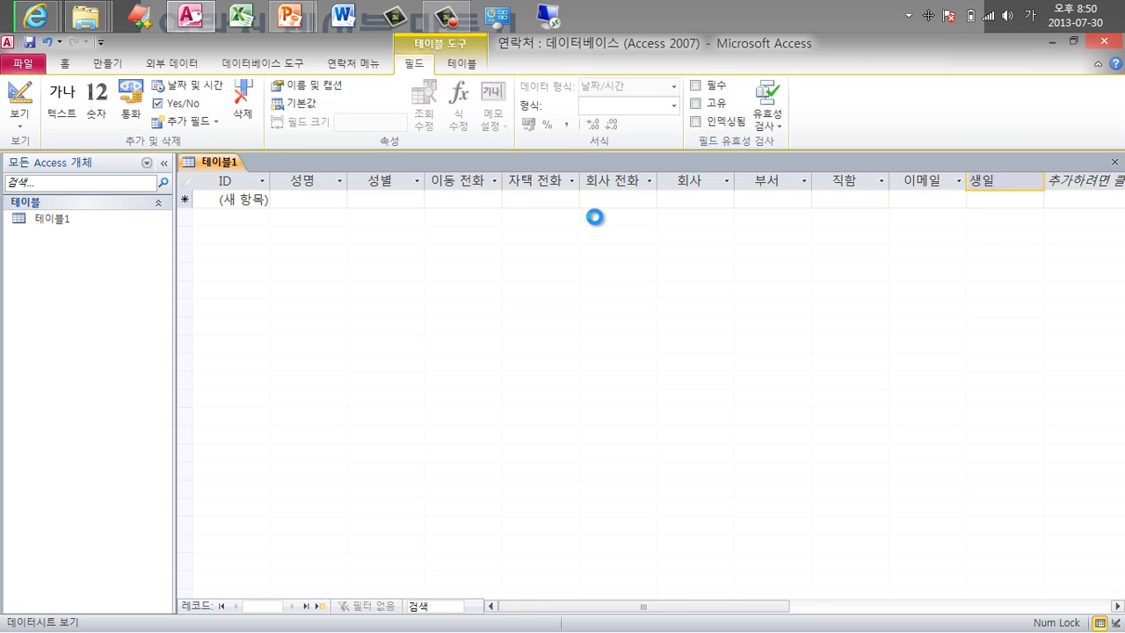
key("Return")
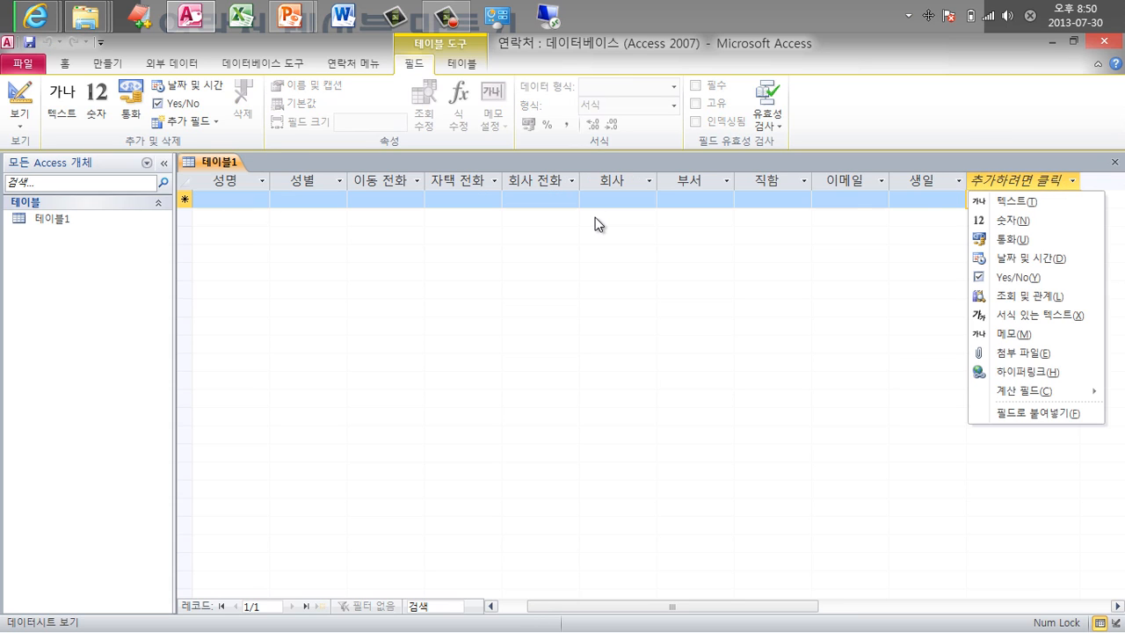
type("t우편번호")
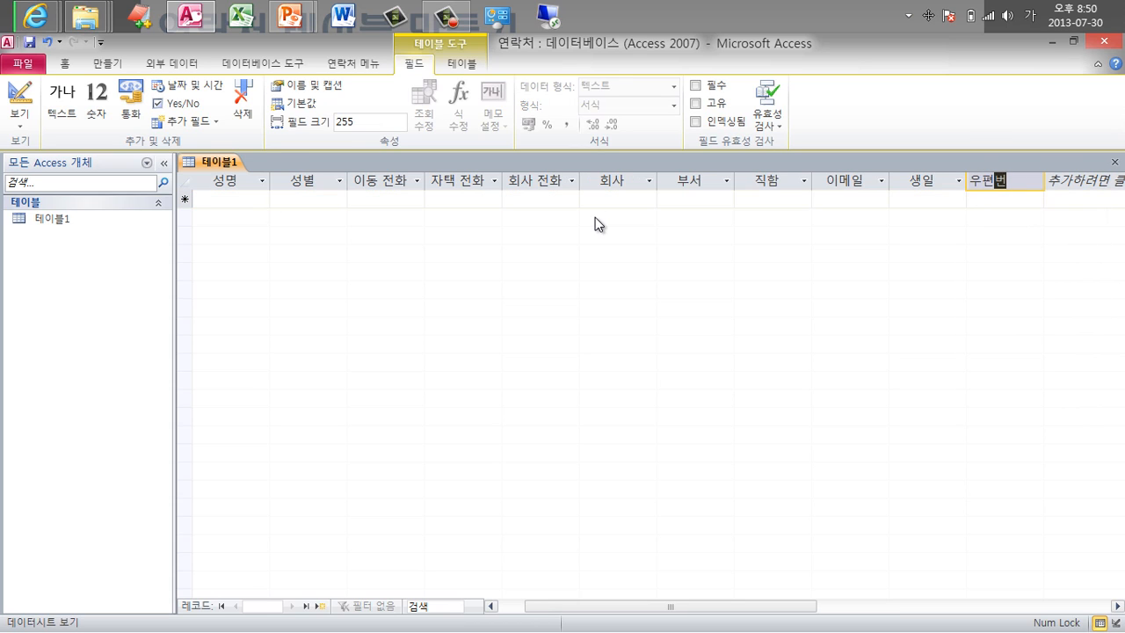
key("Return")
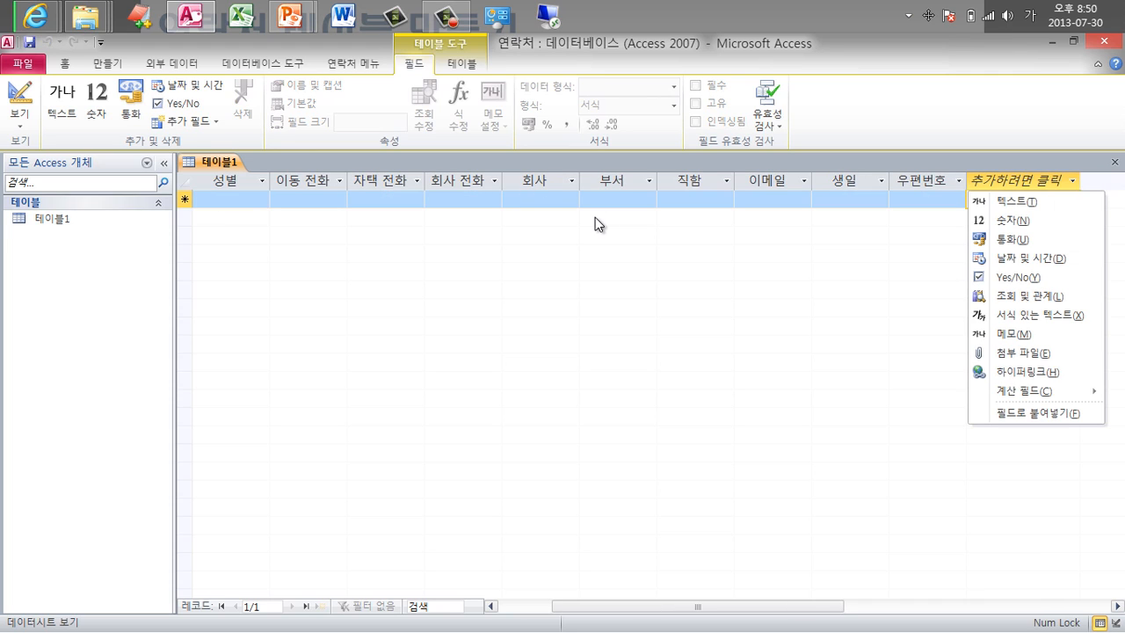
type("t")
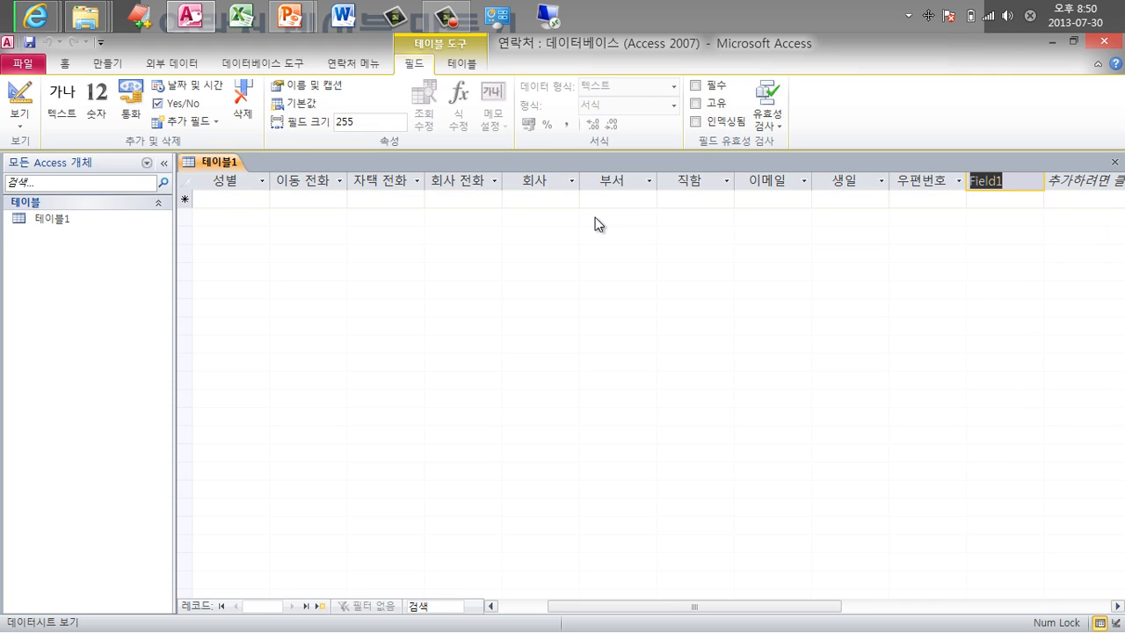
type("주소")
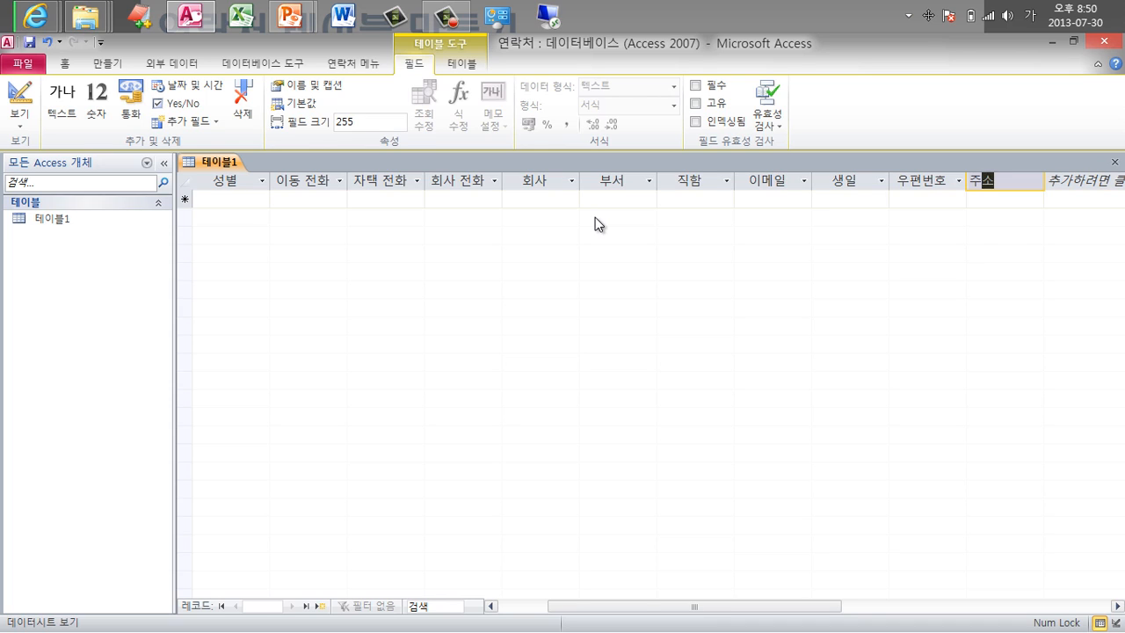
key("Return")
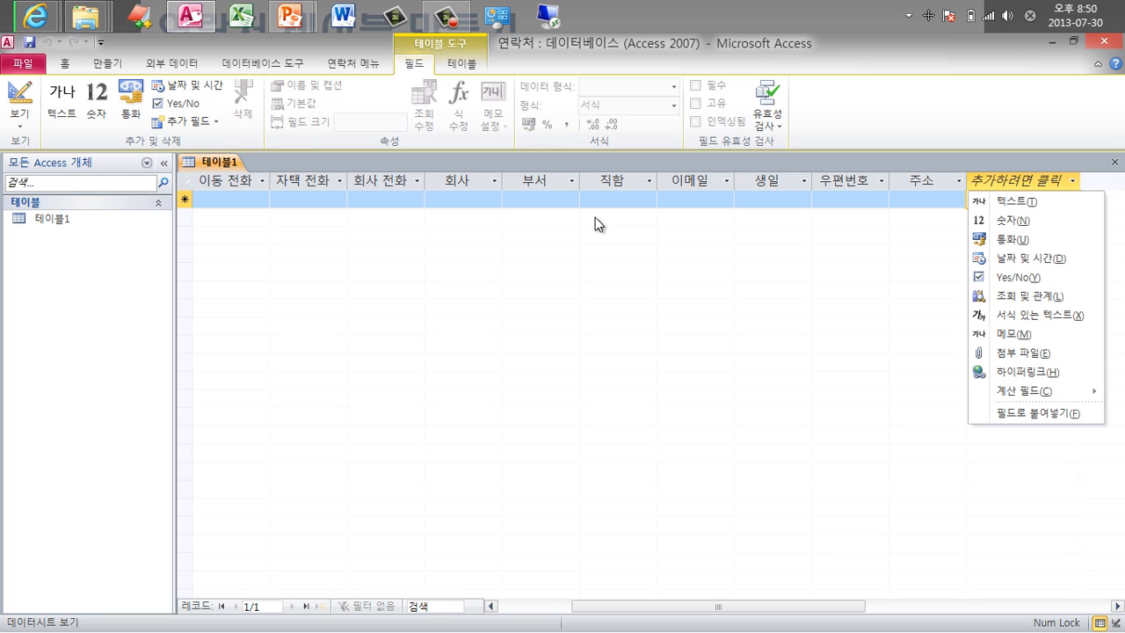
Append two Attachment fields after 주소, then a Memo field named 비고.
key("f")
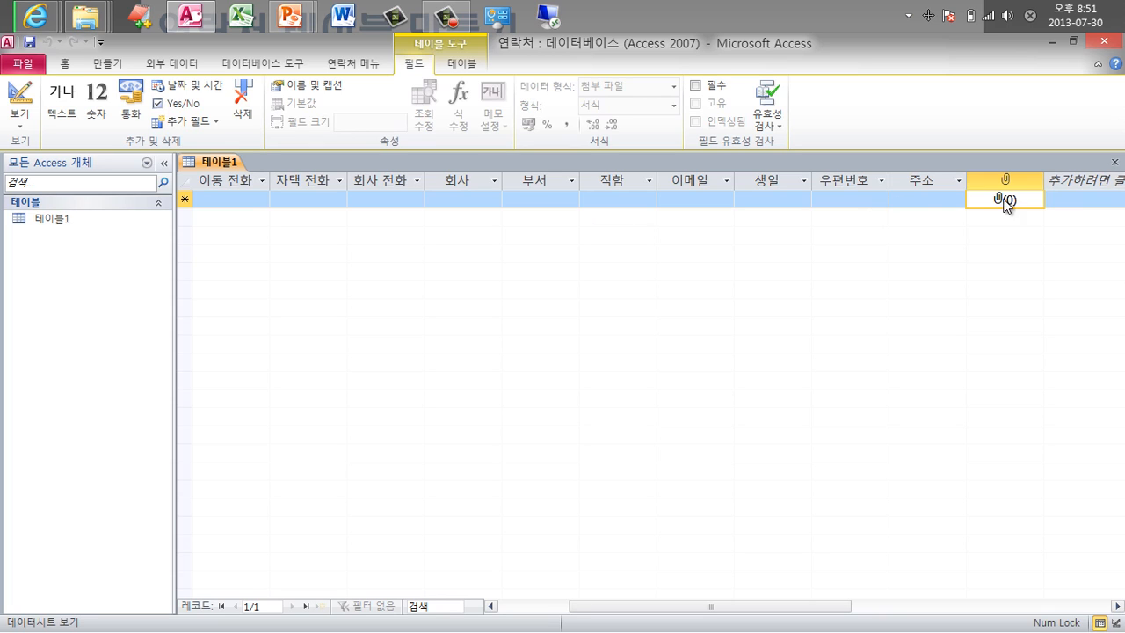
left_click(1087, 191)
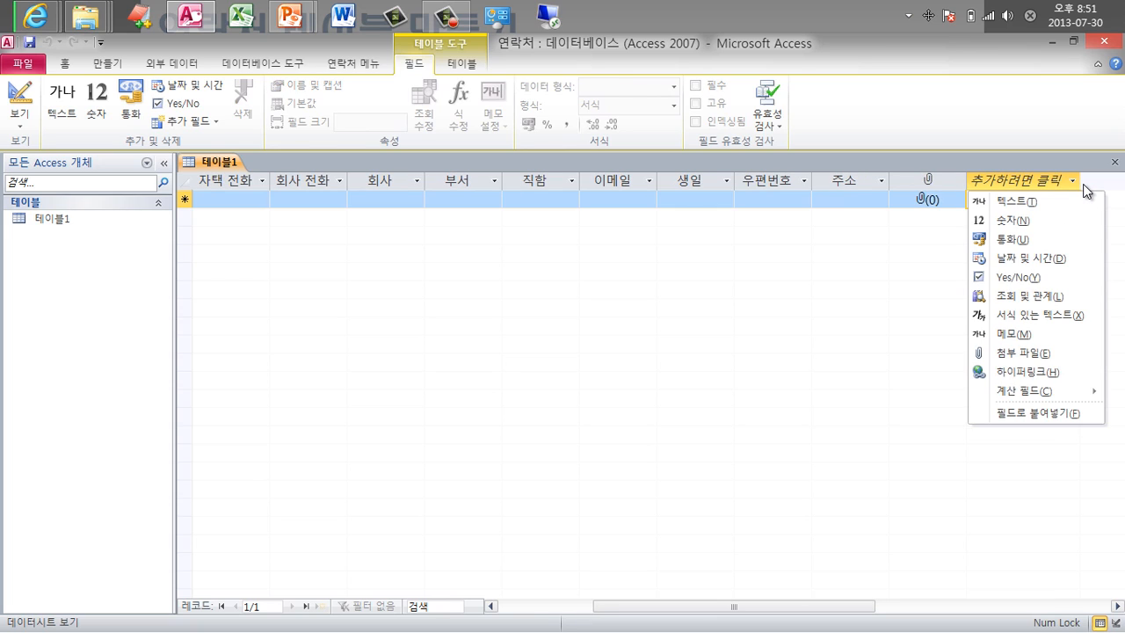
key("f")
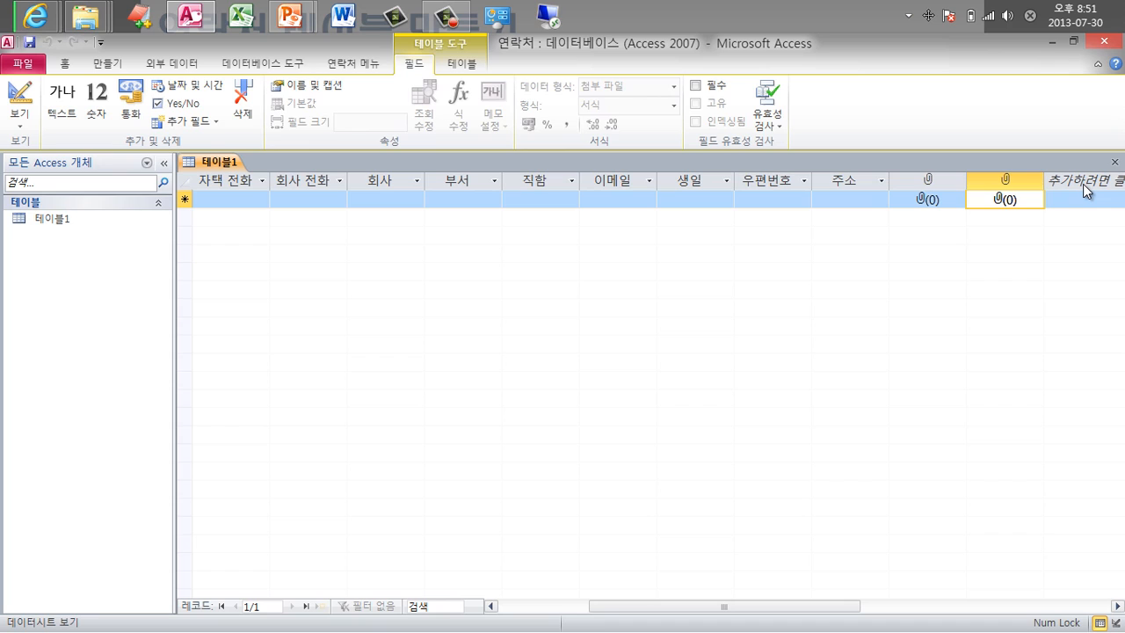
left_click(1083, 184)
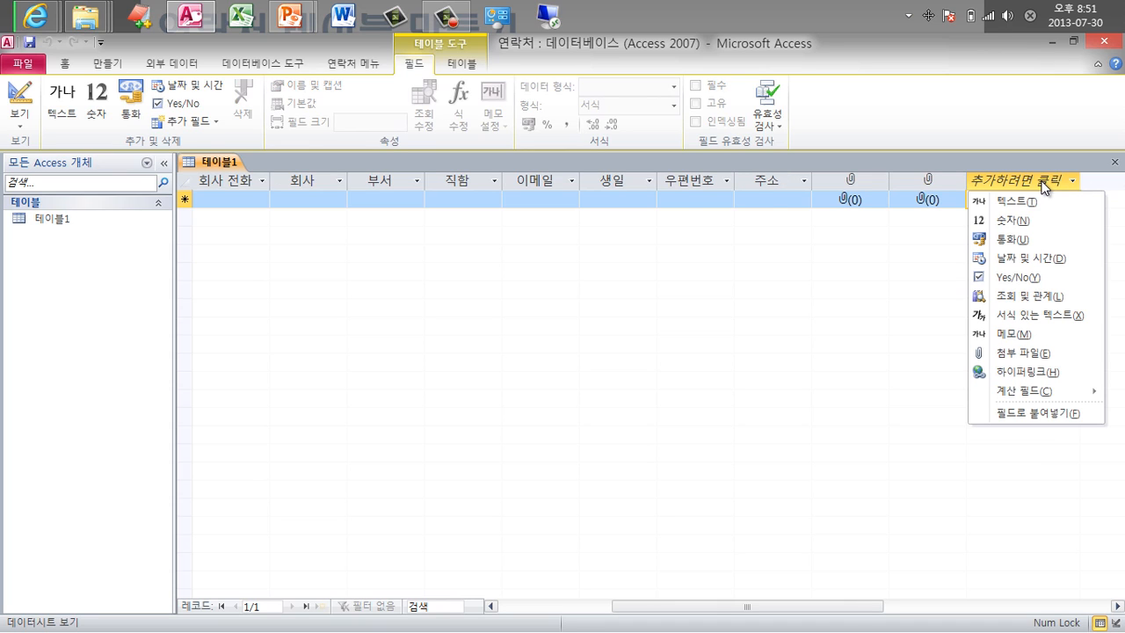
left_click(1023, 338)
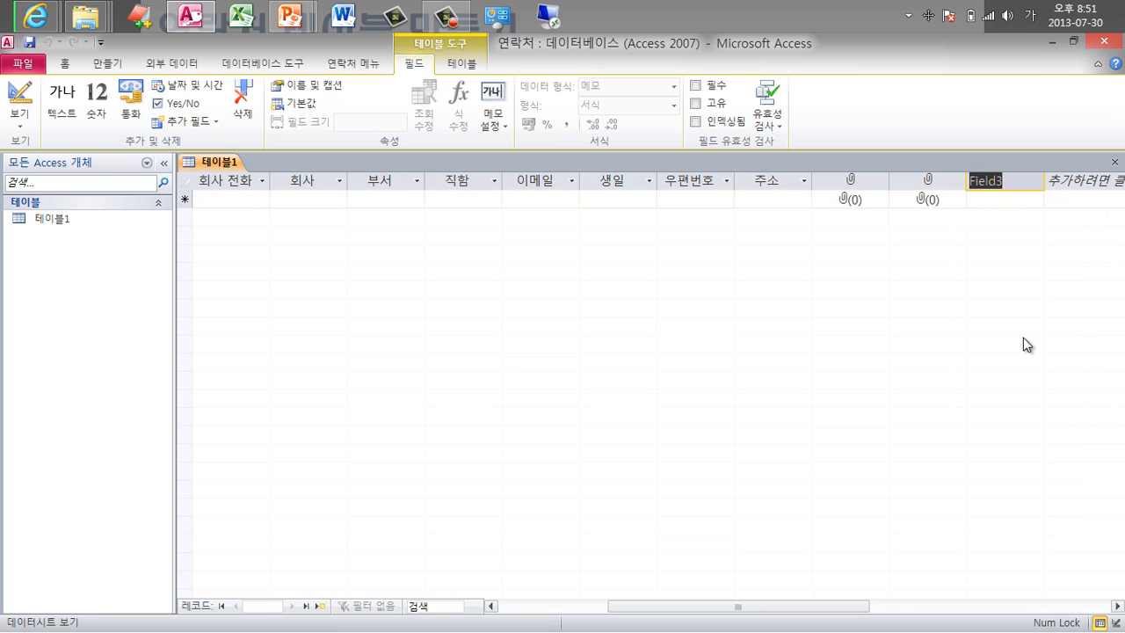
type("ㅂㅣ고")
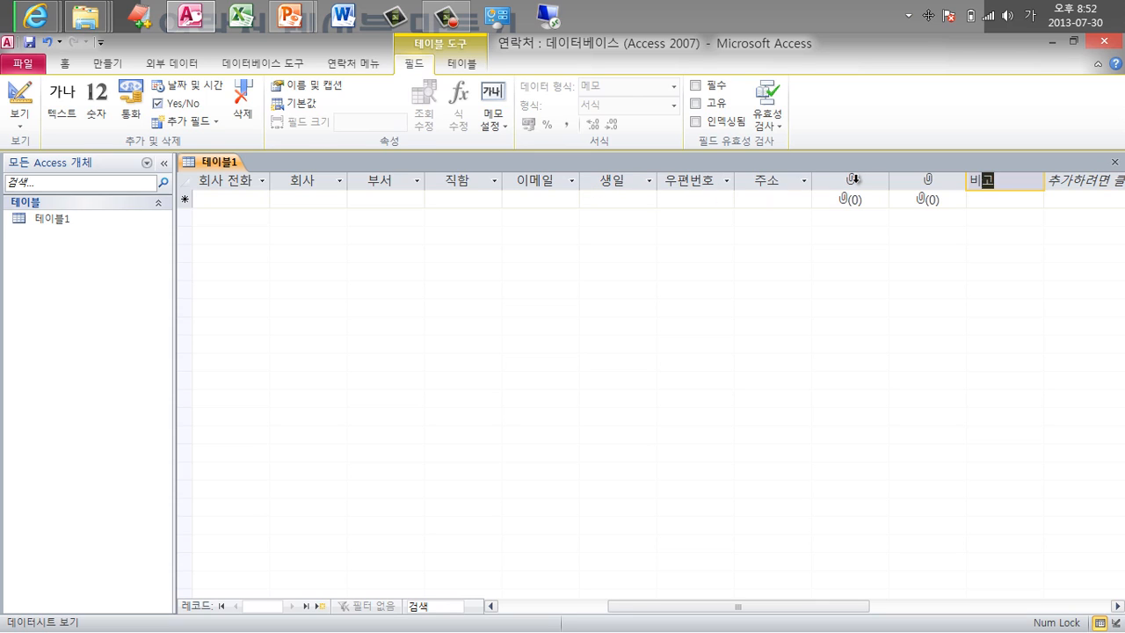
left_click(855, 179)
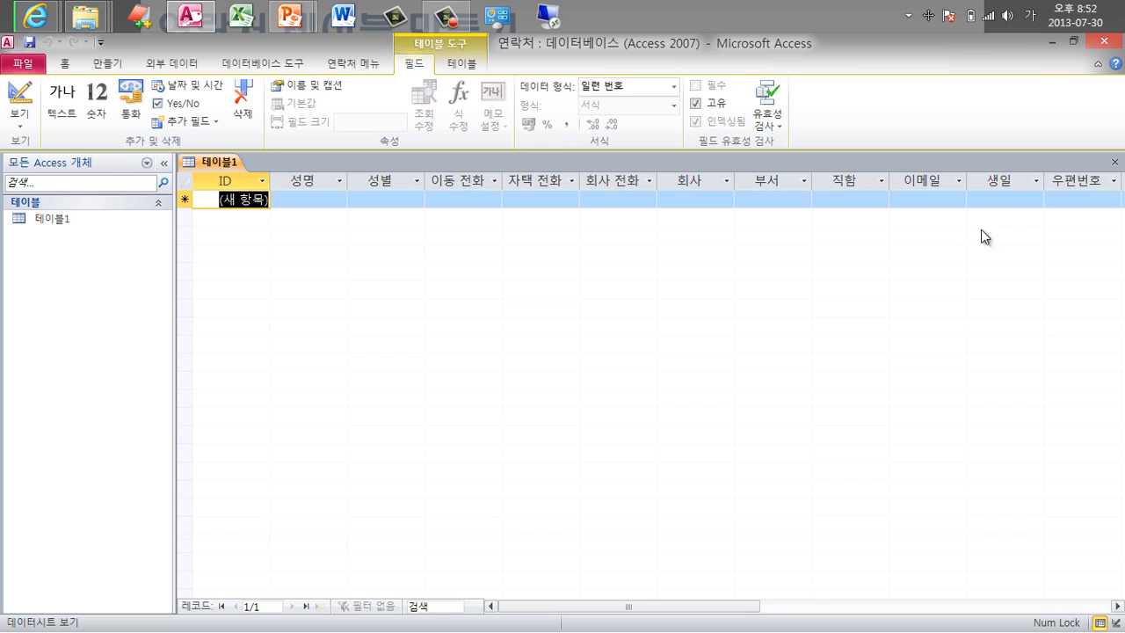
Rename the 주소 column to 주소2 by appending a 2.
left_click_drag(718, 607, 840, 606)
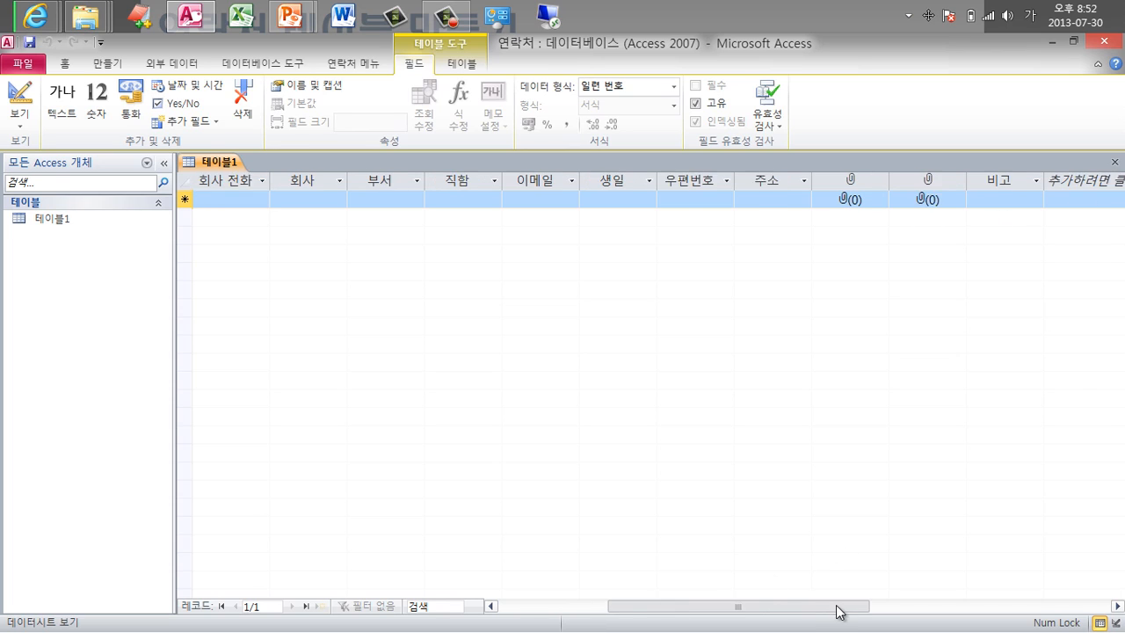
left_click(771, 179)
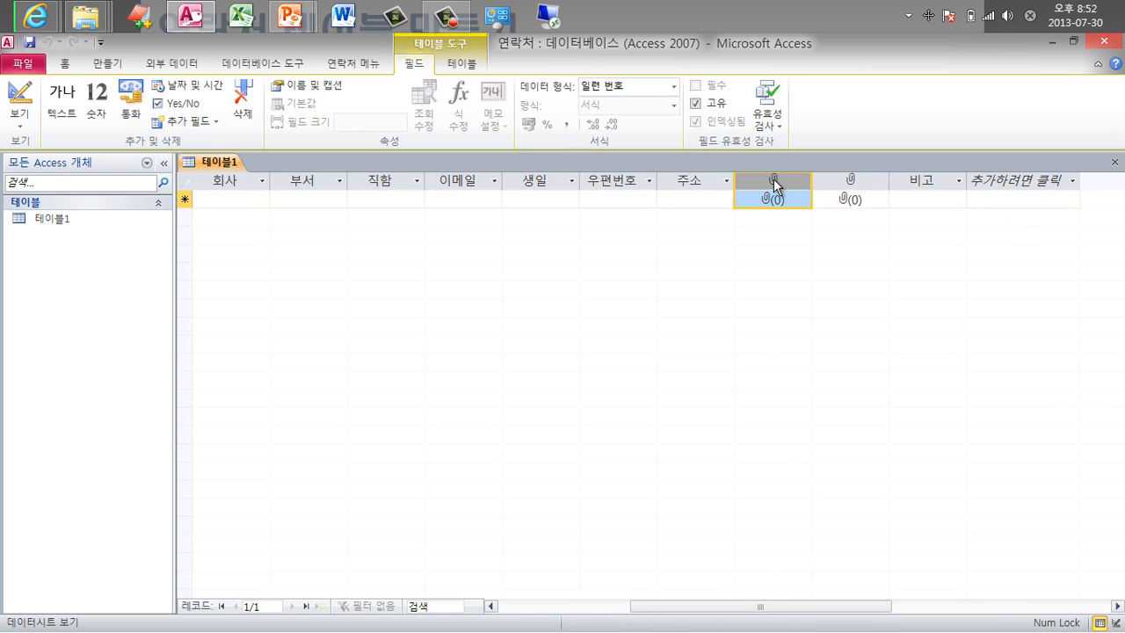
left_click(849, 181)
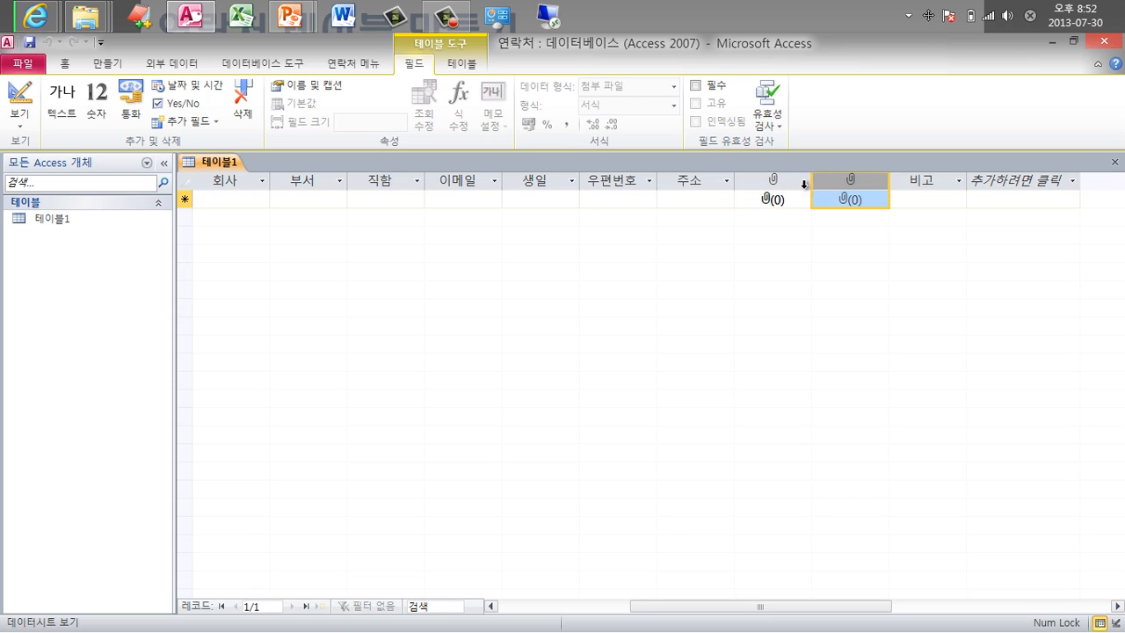
left_click(777, 185)
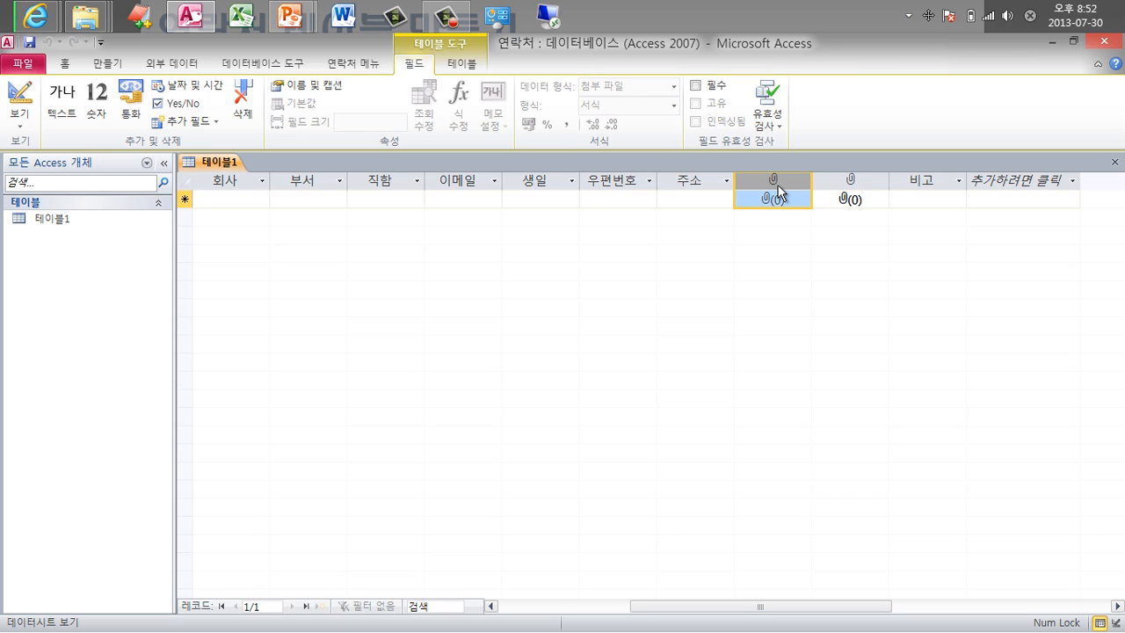
left_click(702, 180)
double_click(702, 180)
left_click(703, 180)
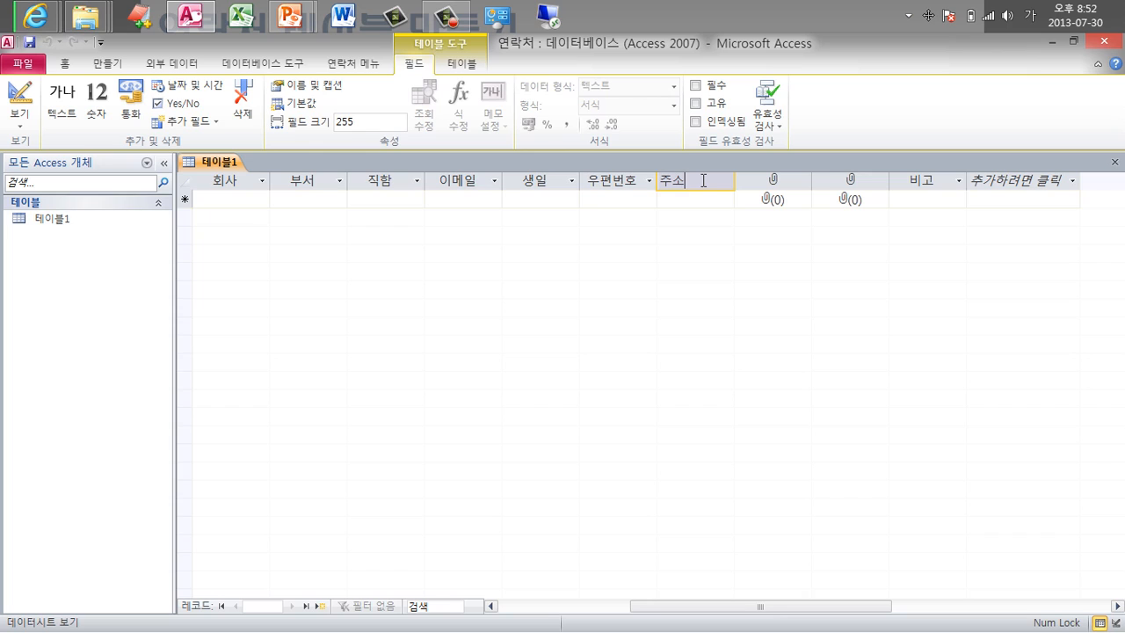
type("2")
left_click(700, 198)
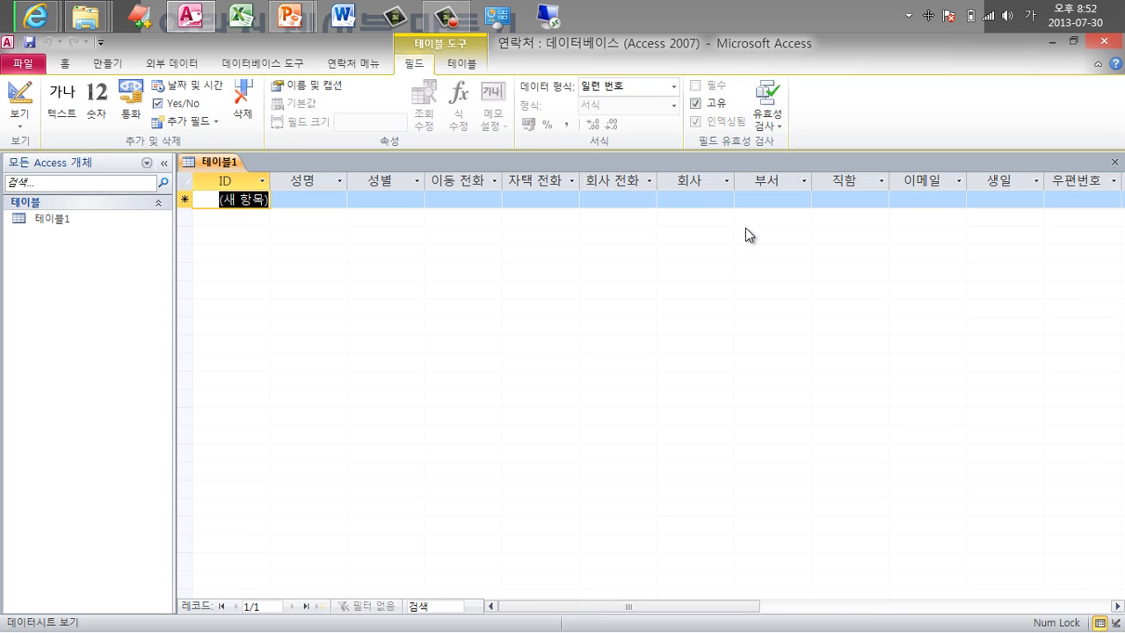
Rename the 주소2 column back to 주소.
left_click_drag(694, 610, 753, 606)
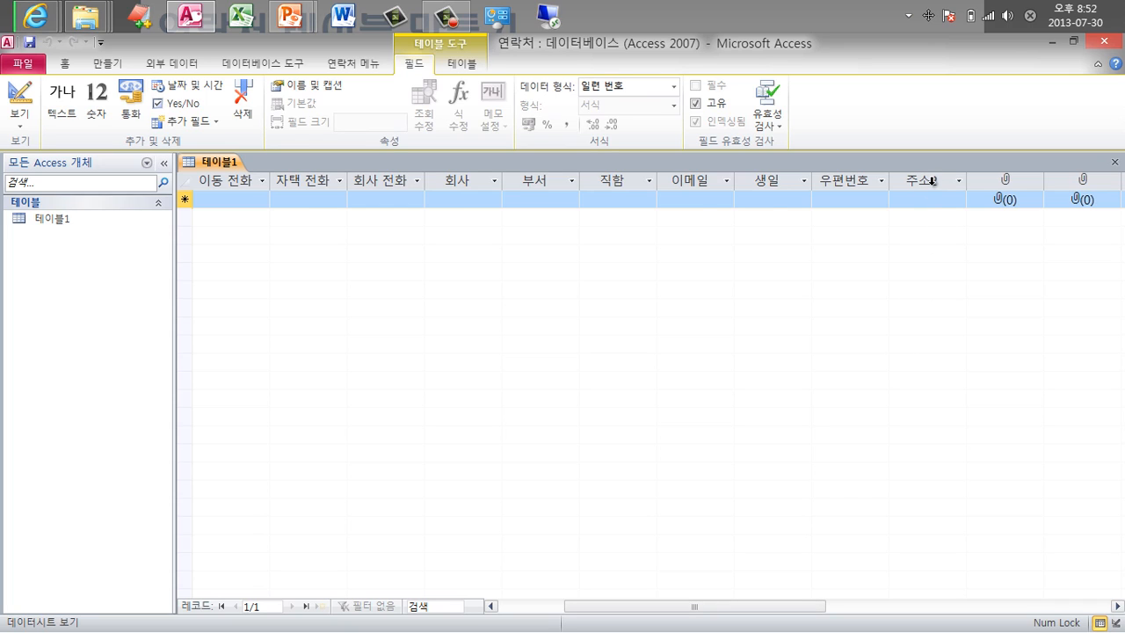
double_click(933, 182)
left_click(933, 182)
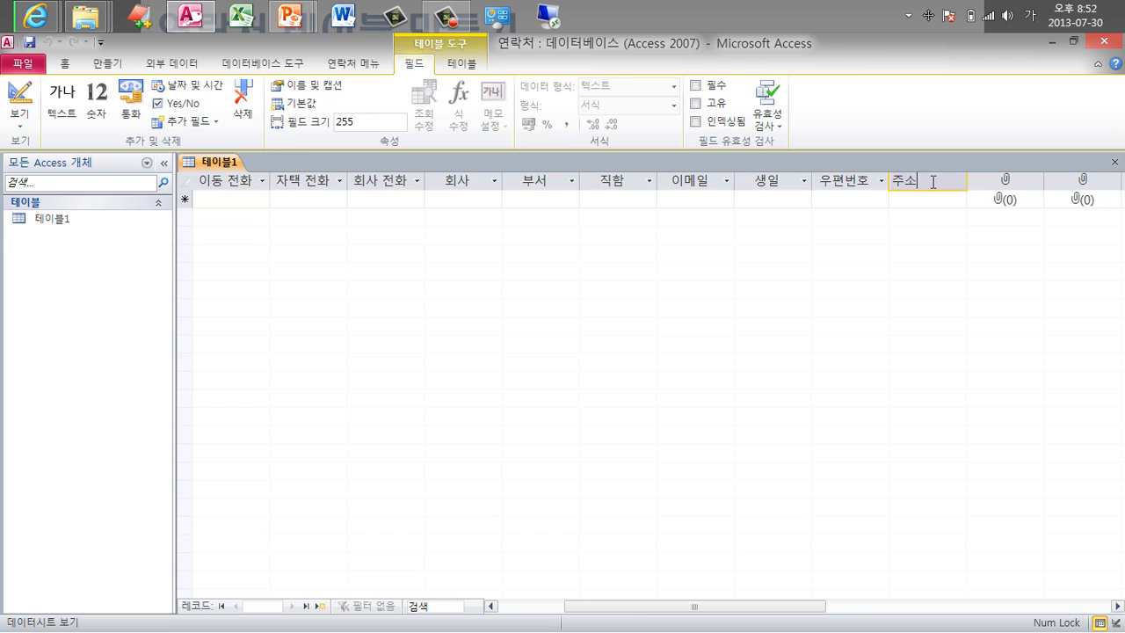
key("Return")
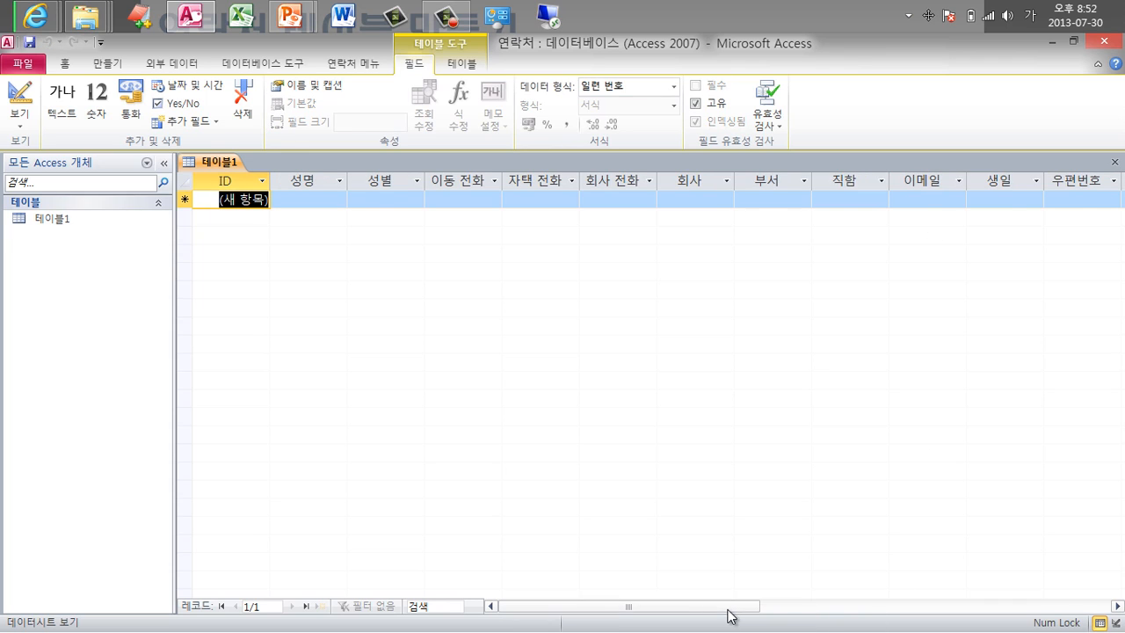
left_click_drag(728, 615, 818, 613)
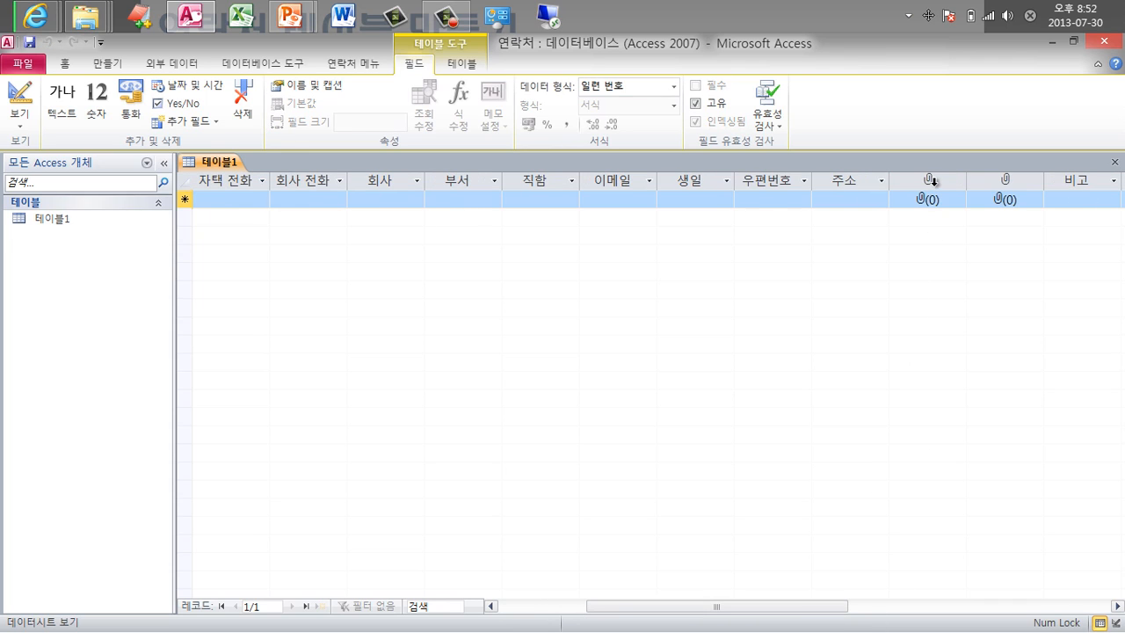
left_click(933, 182)
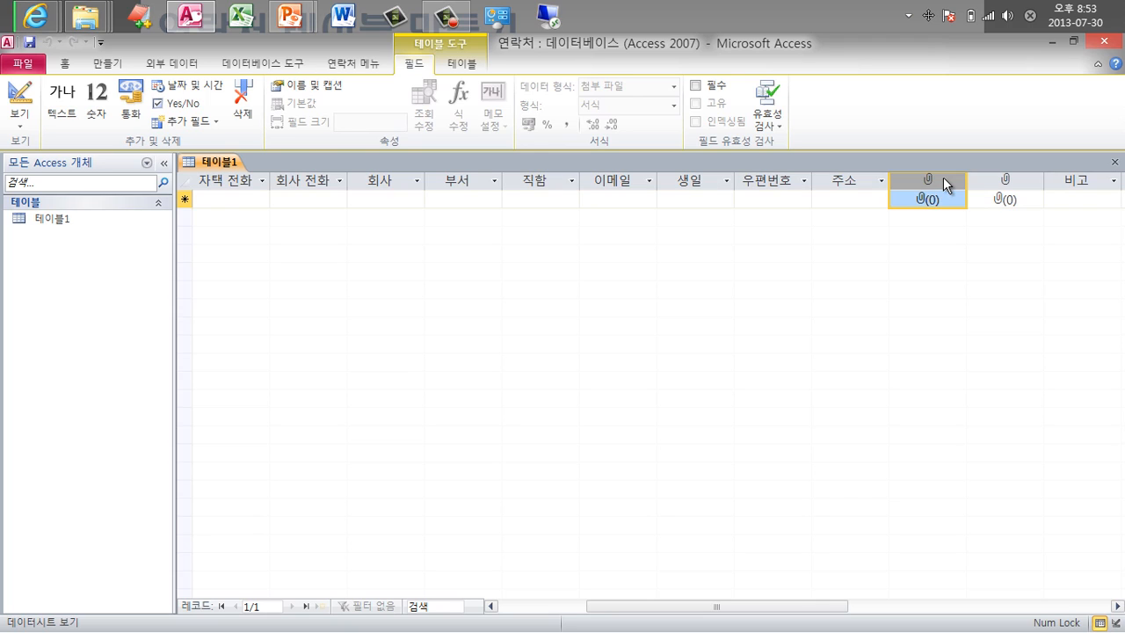
Name the first attachment field 사진 via Name & Caption.
left_click(317, 89)
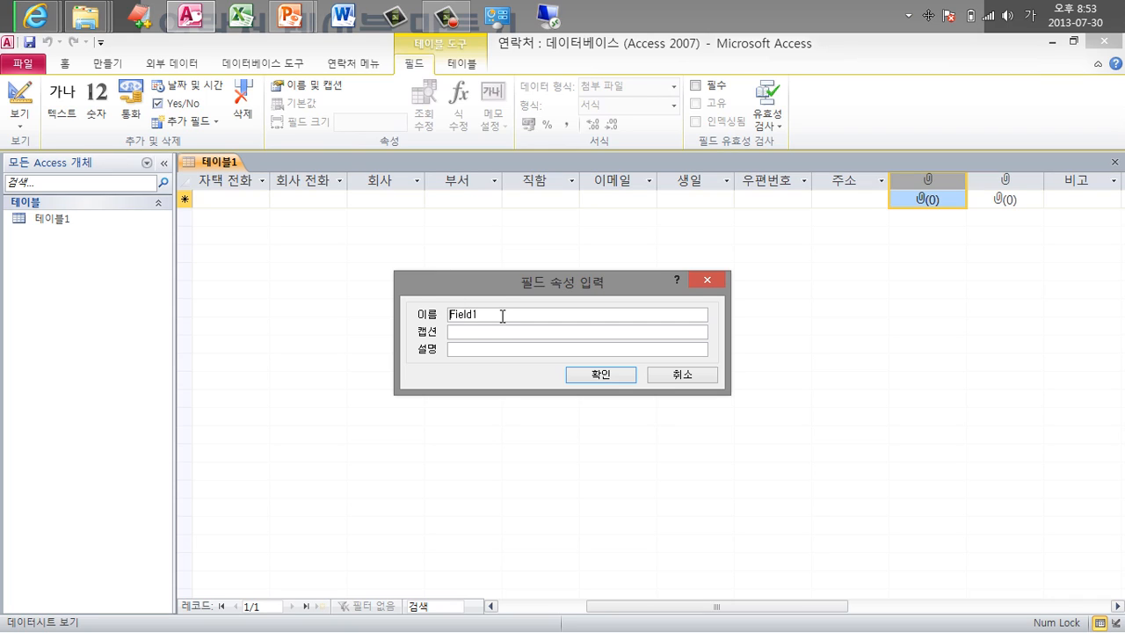
left_click_drag(503, 315, 360, 308)
type("ㅅㅏ지")
key("Return")
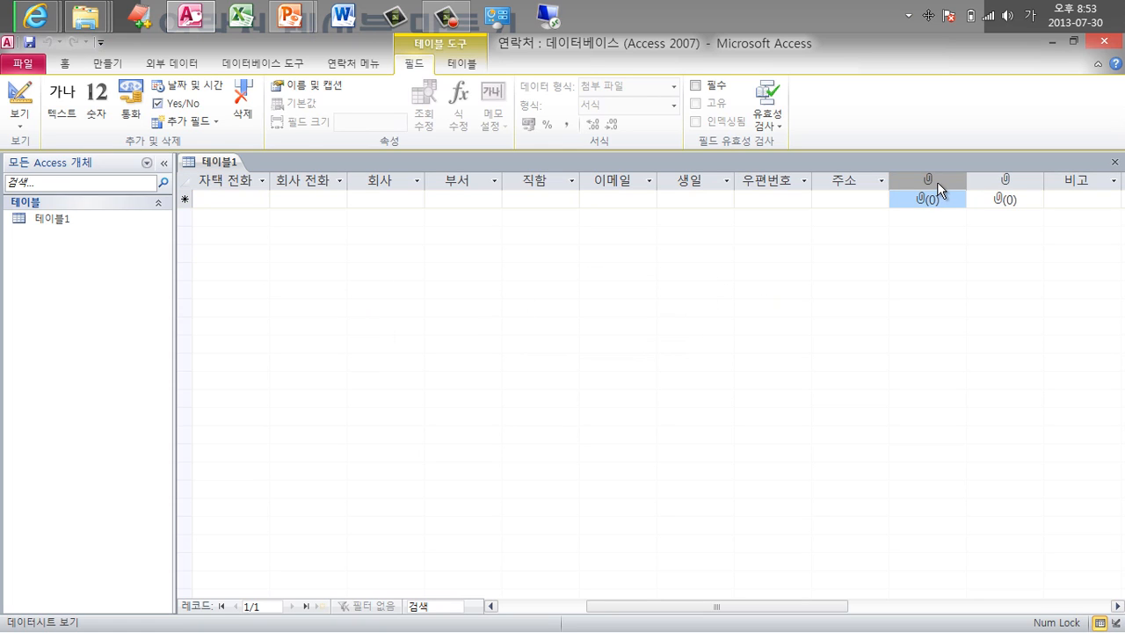
Name the second attachment field 명함.
left_click(1009, 182)
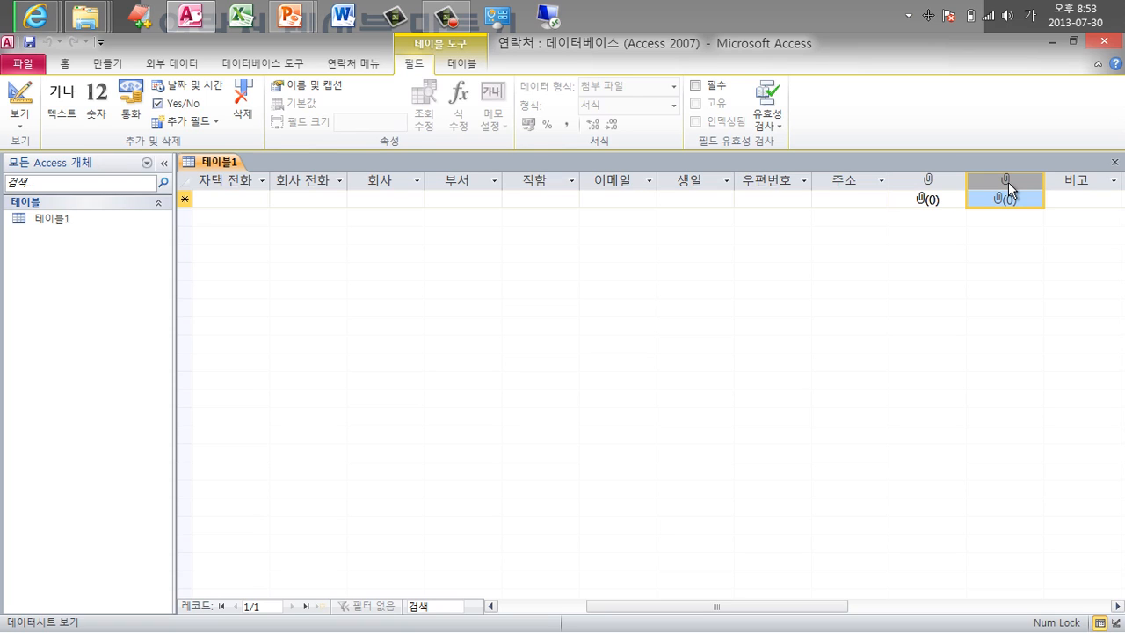
left_click(930, 181)
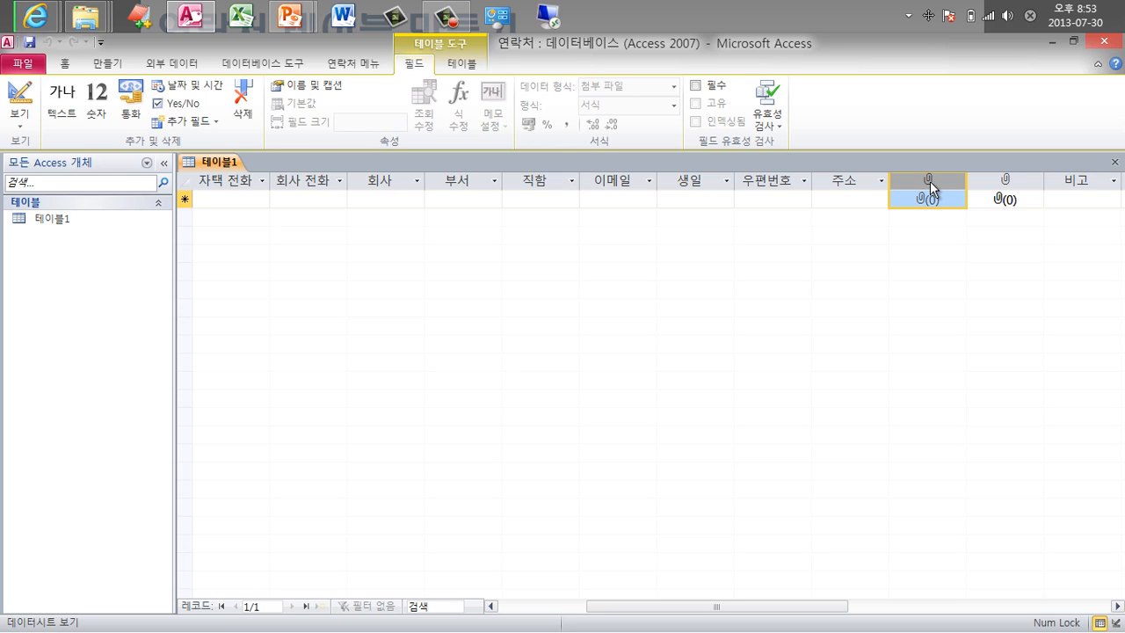
left_click(1002, 180)
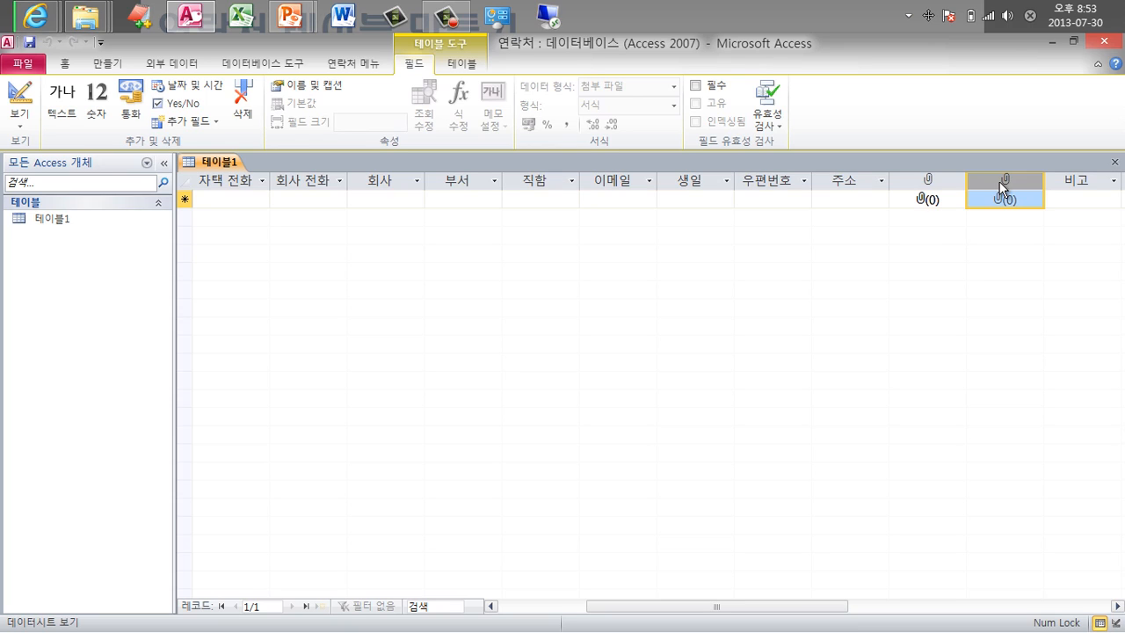
left_click(298, 91)
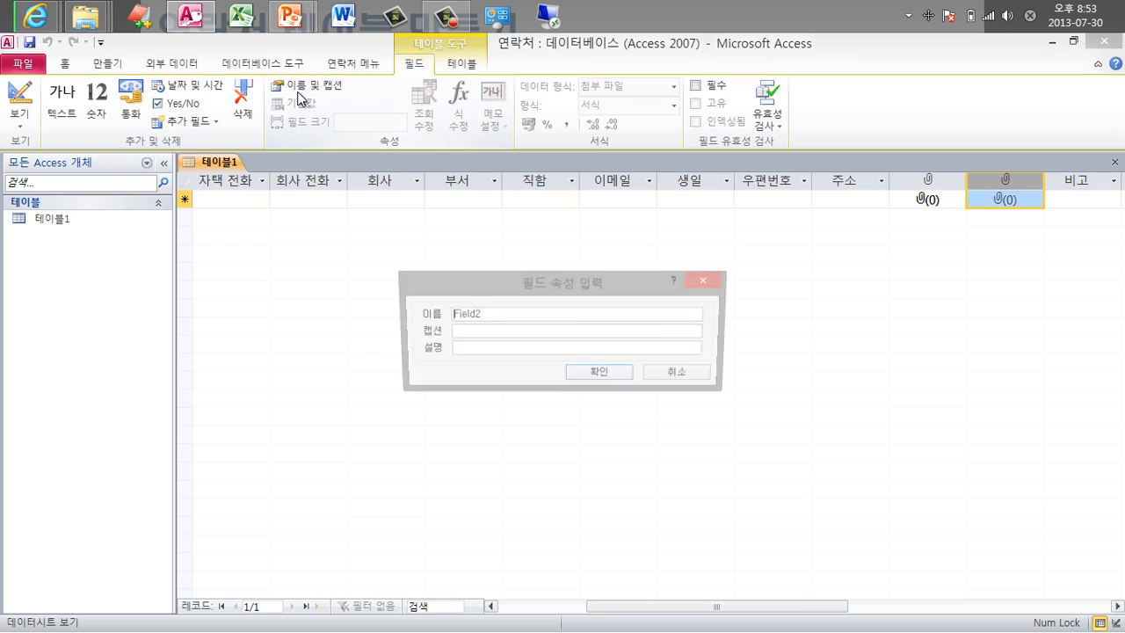
type("명함")
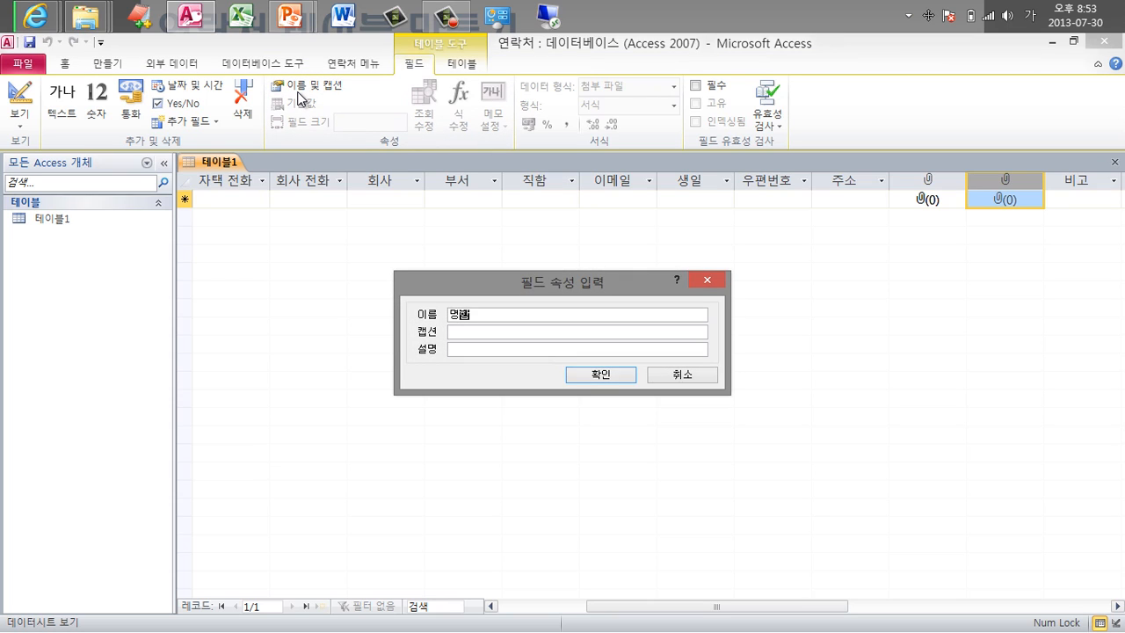
key("Return")
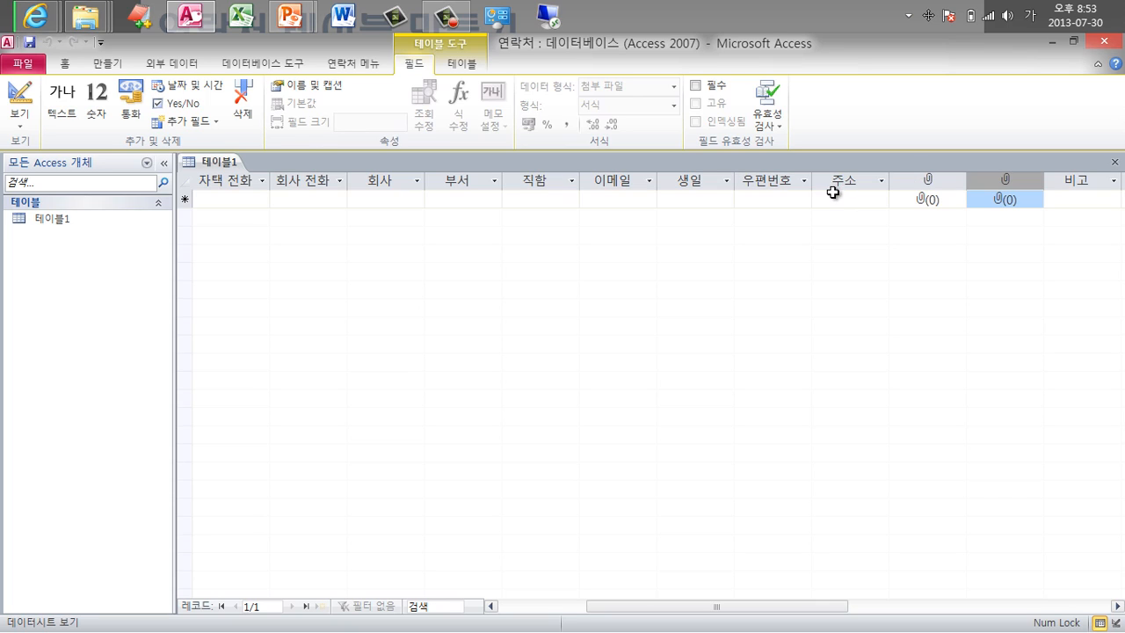
left_click(828, 196)
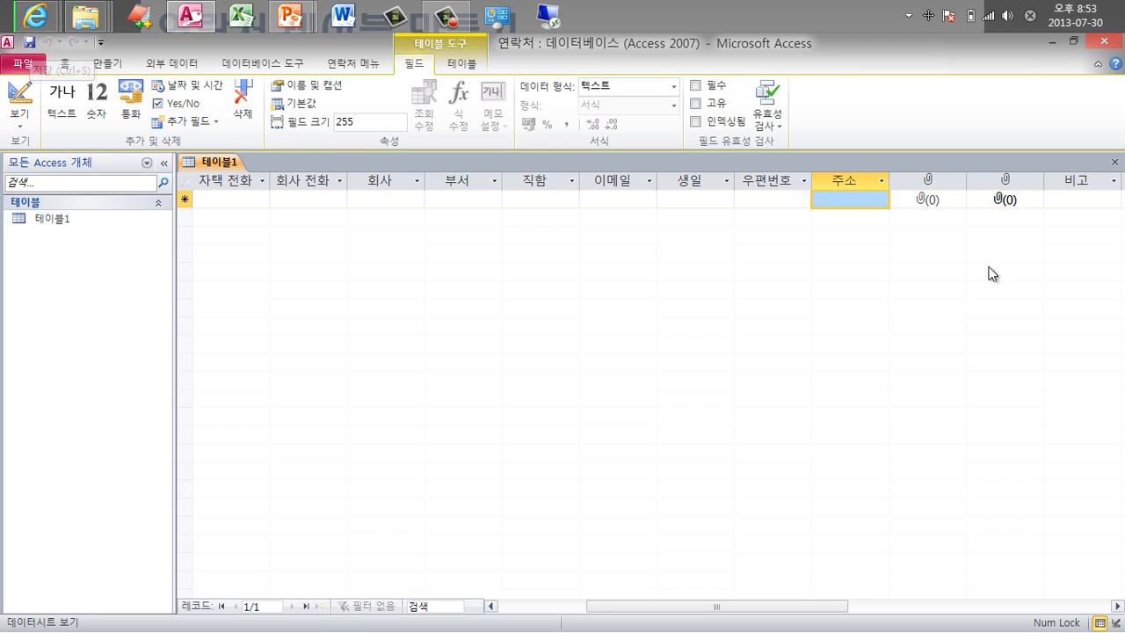
Save 테이블1 as the table 연락처, then reopen it briefly and close it.
left_click(1116, 164)
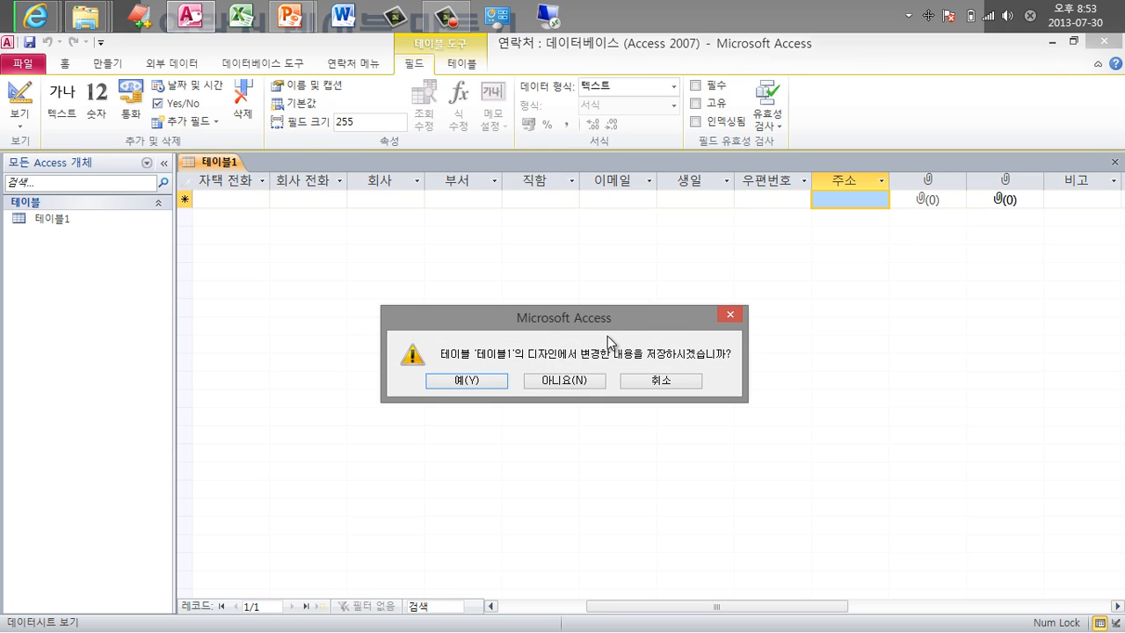
left_click(467, 381)
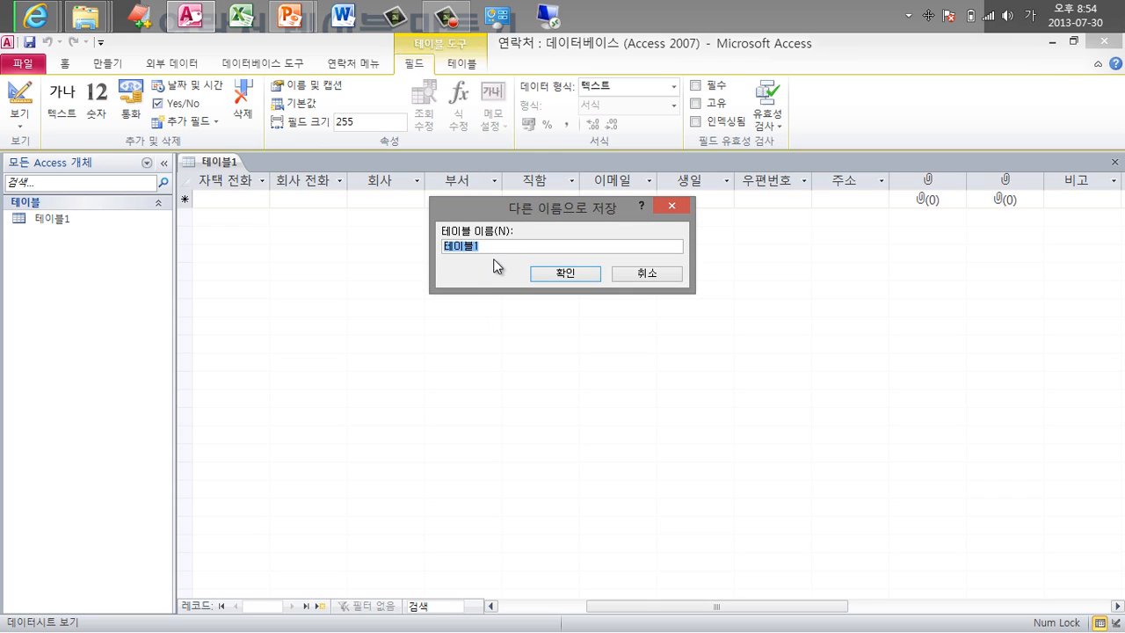
type("연락ㅊ")
key("Return")
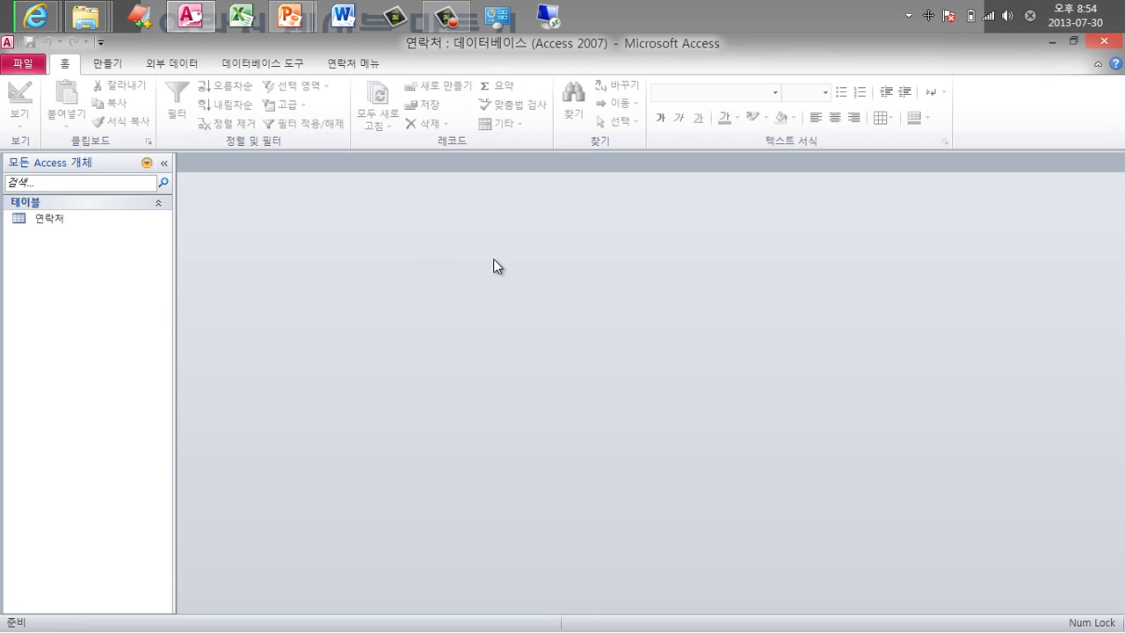
double_click(72, 220)
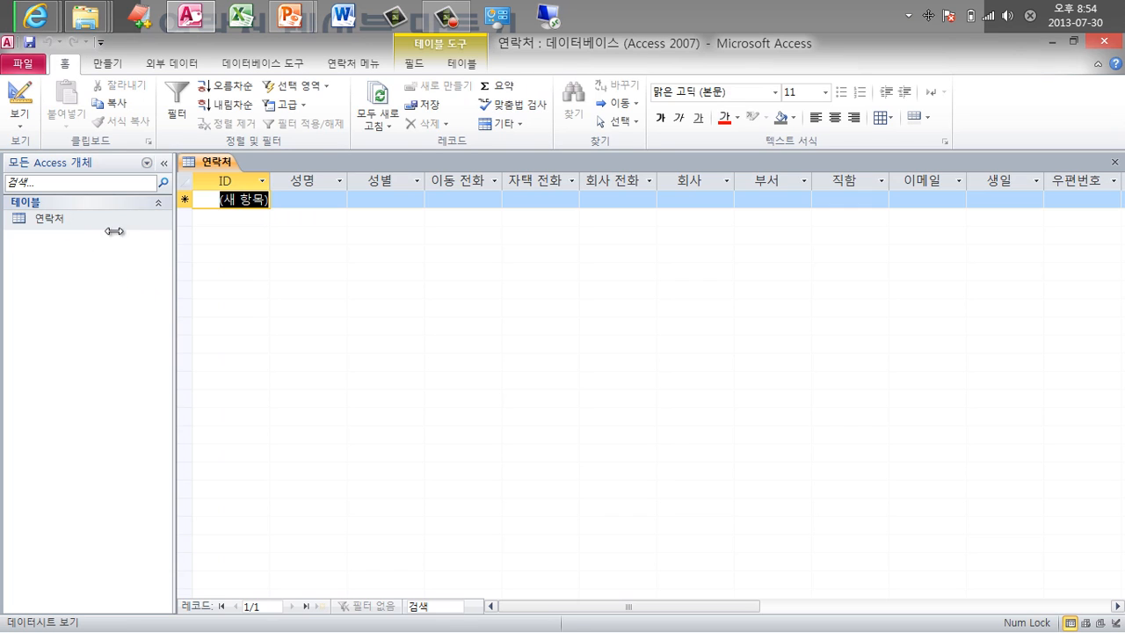
left_click_drag(616, 606, 725, 606)
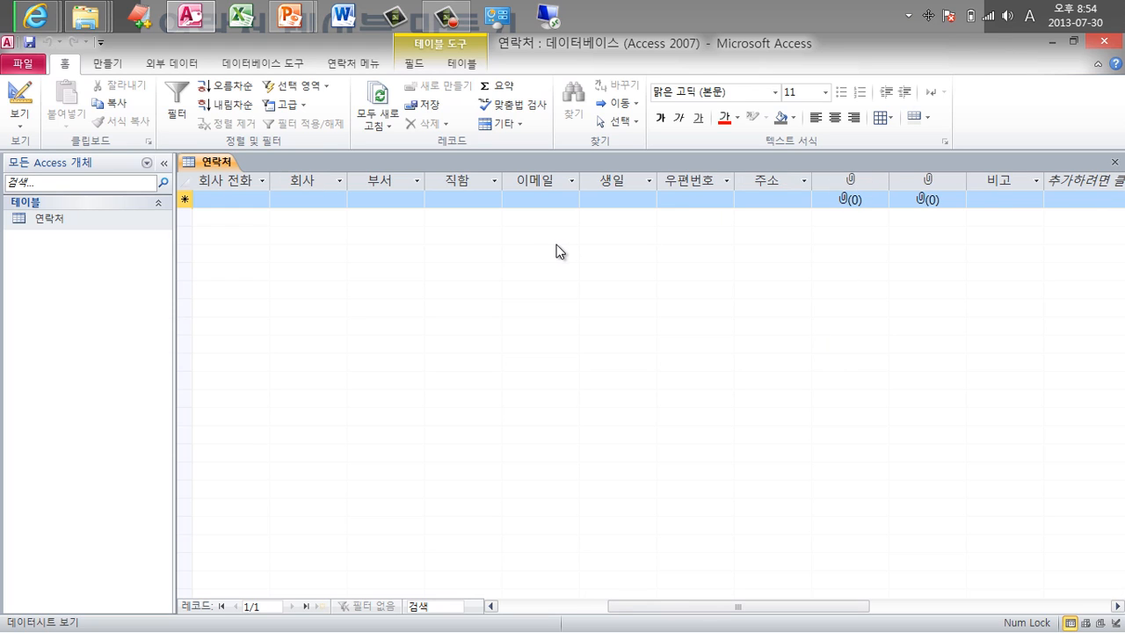
key("ctrl+w")
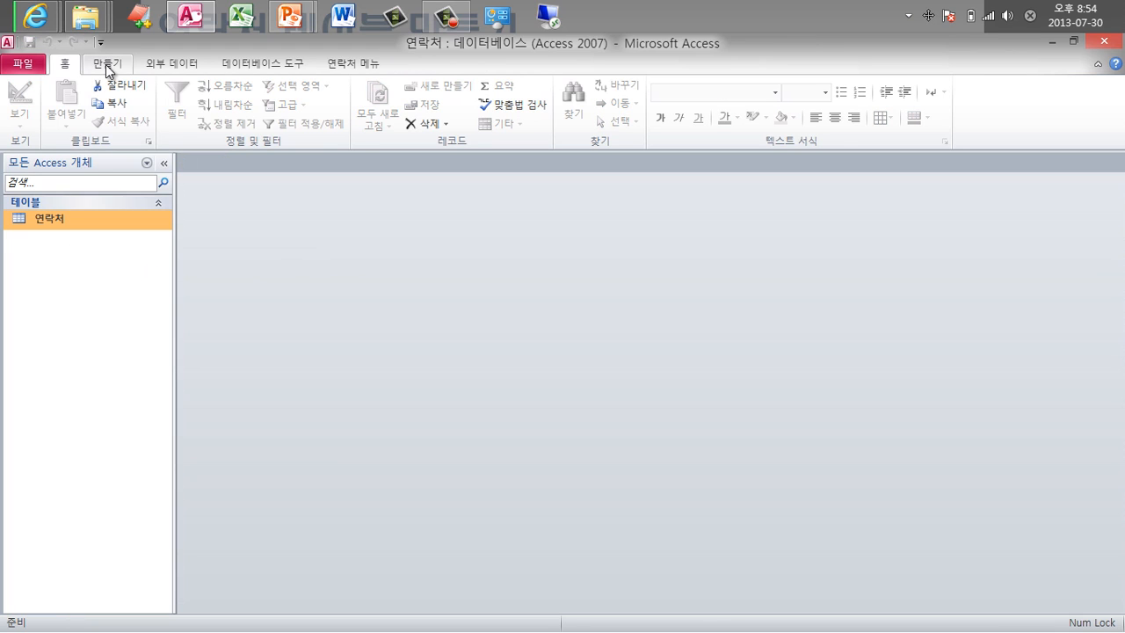
Auto-generate a form from 연락처, check its 사진 and 명함 fields, and discard it unsaved.
left_click(107, 64)
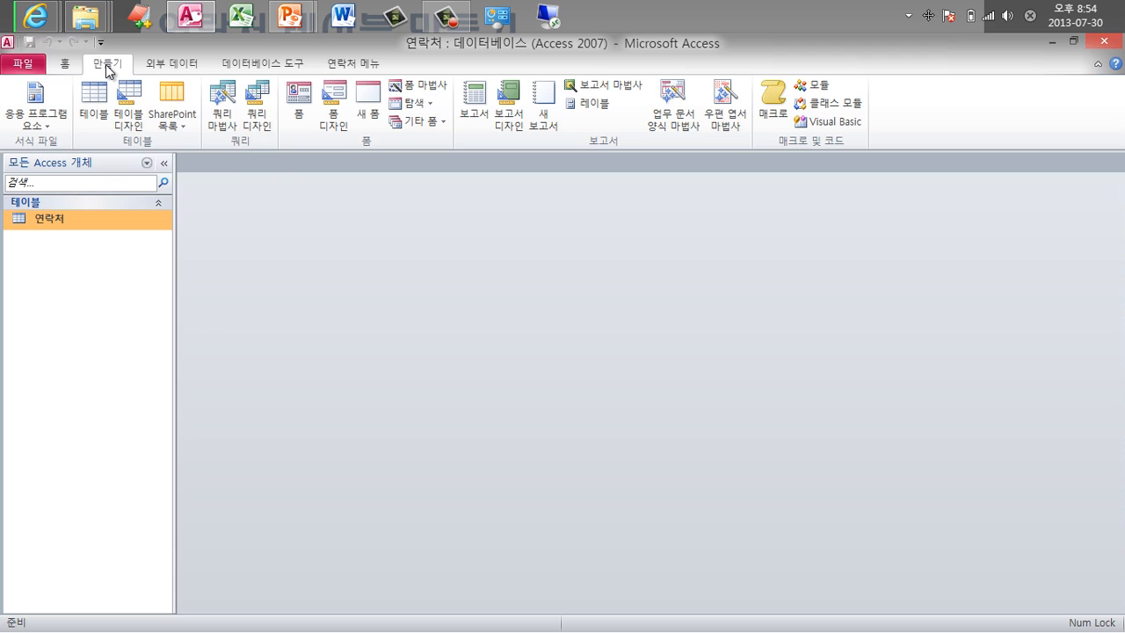
left_click(299, 104)
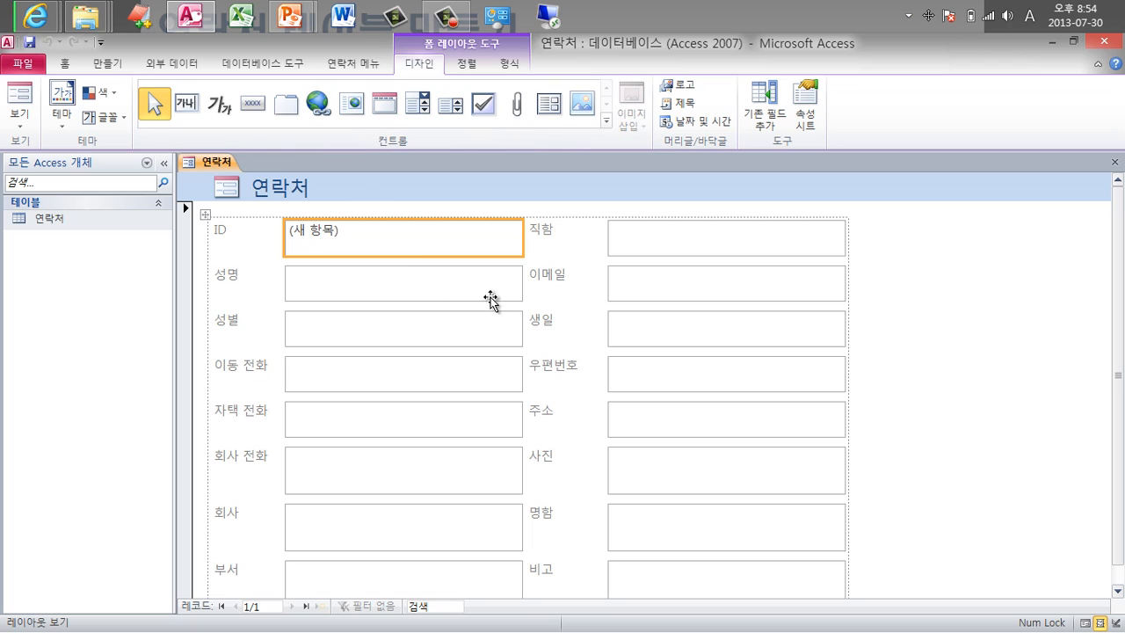
scroll(914, 430, "down", 1)
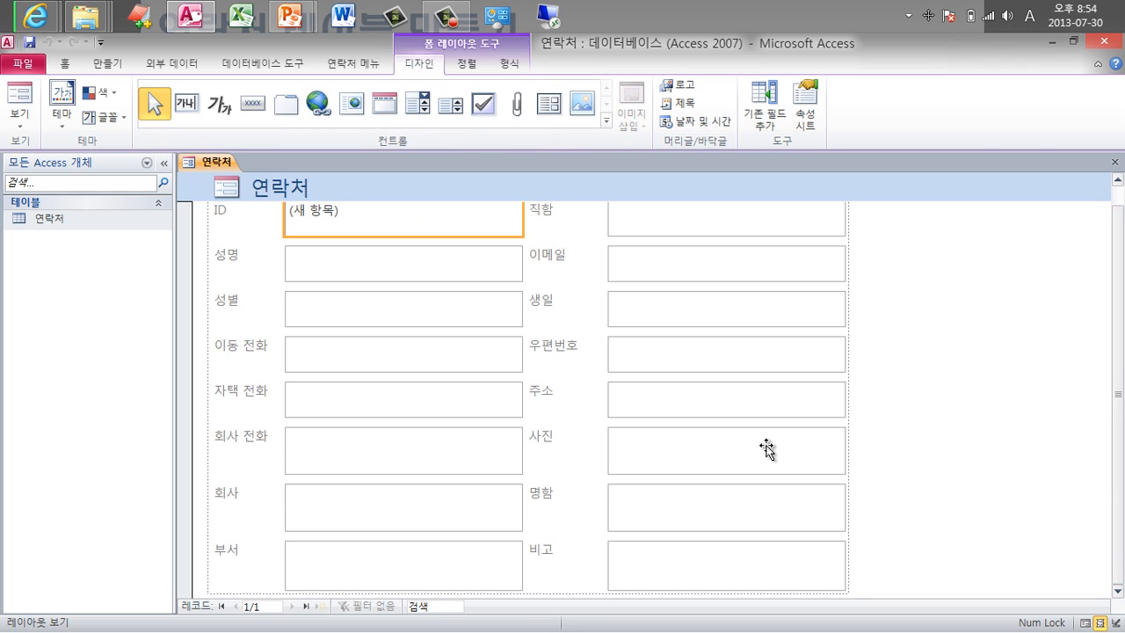
left_click(554, 444)
left_click(567, 502)
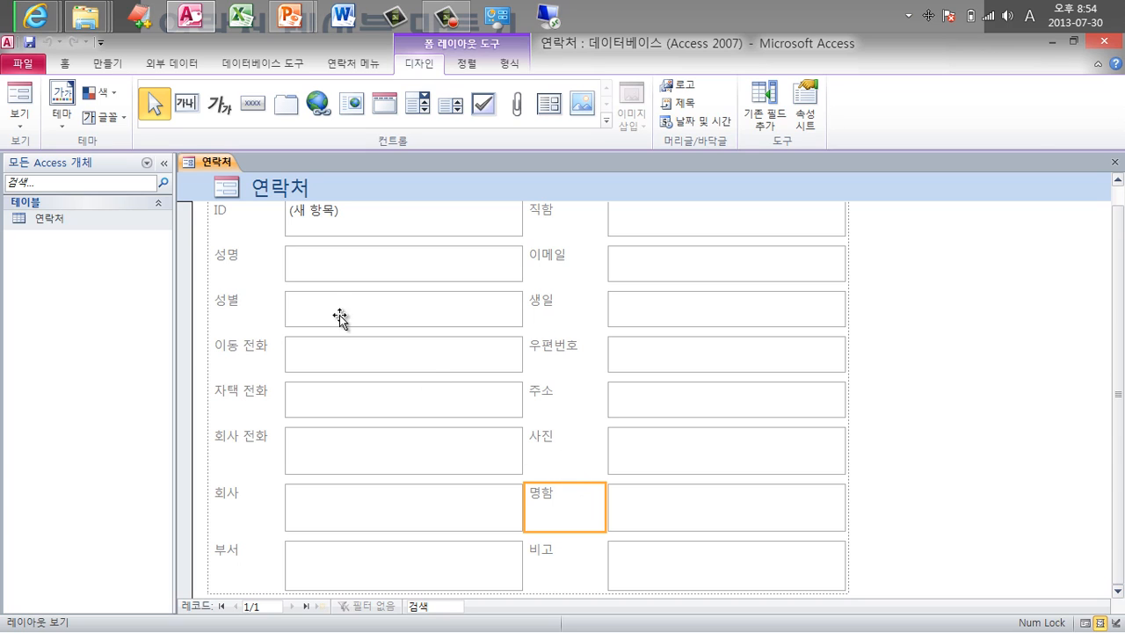
key("ctrl+w")
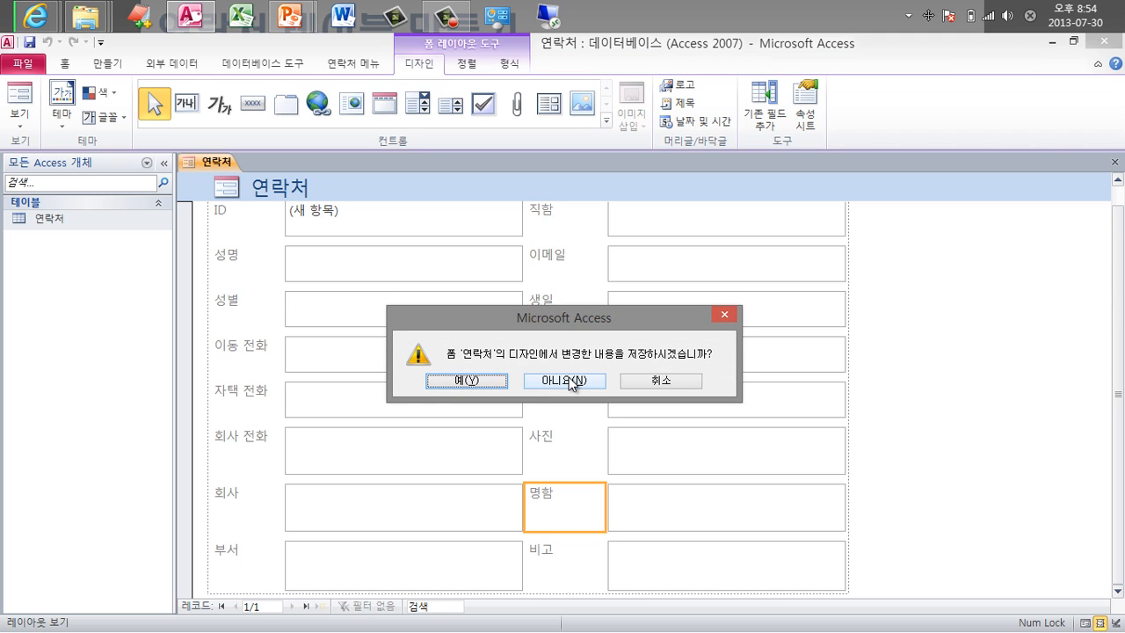
left_click(567, 380)
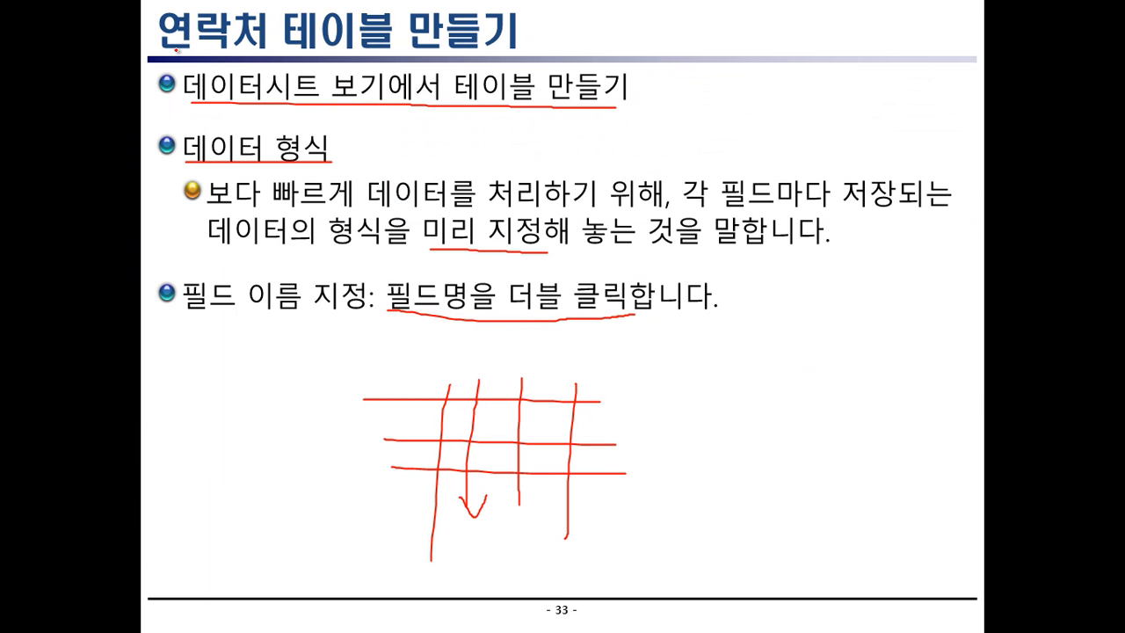
Underline the slide title, then the Tab, next-field, right-click and attachment-count tips in red ink.
left_click_drag(165, 50, 524, 51)
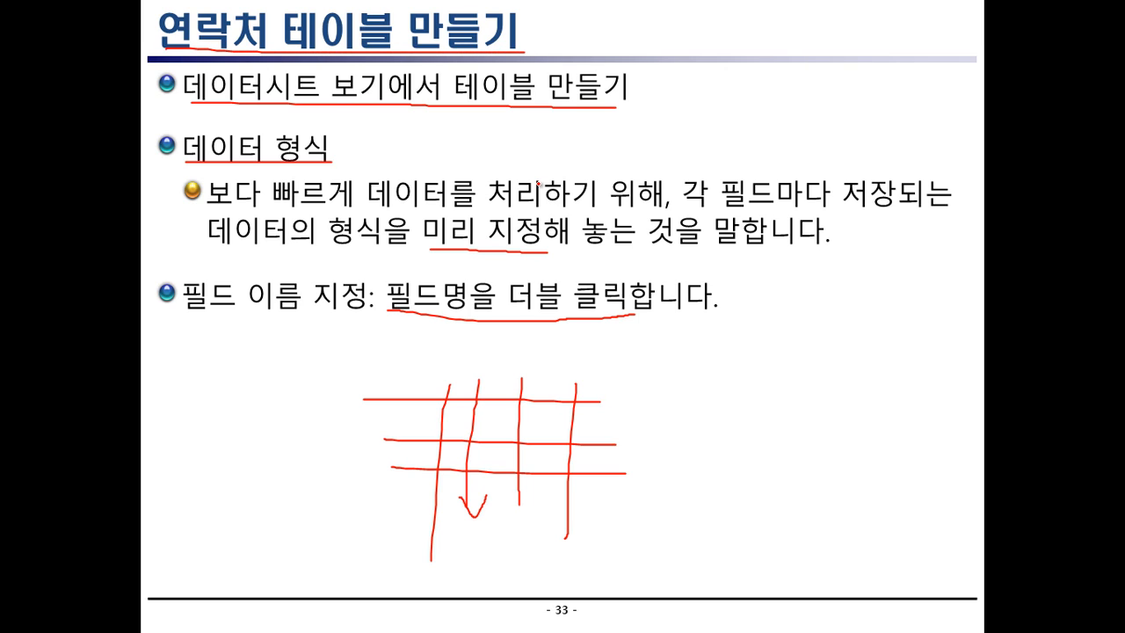
key("Right")
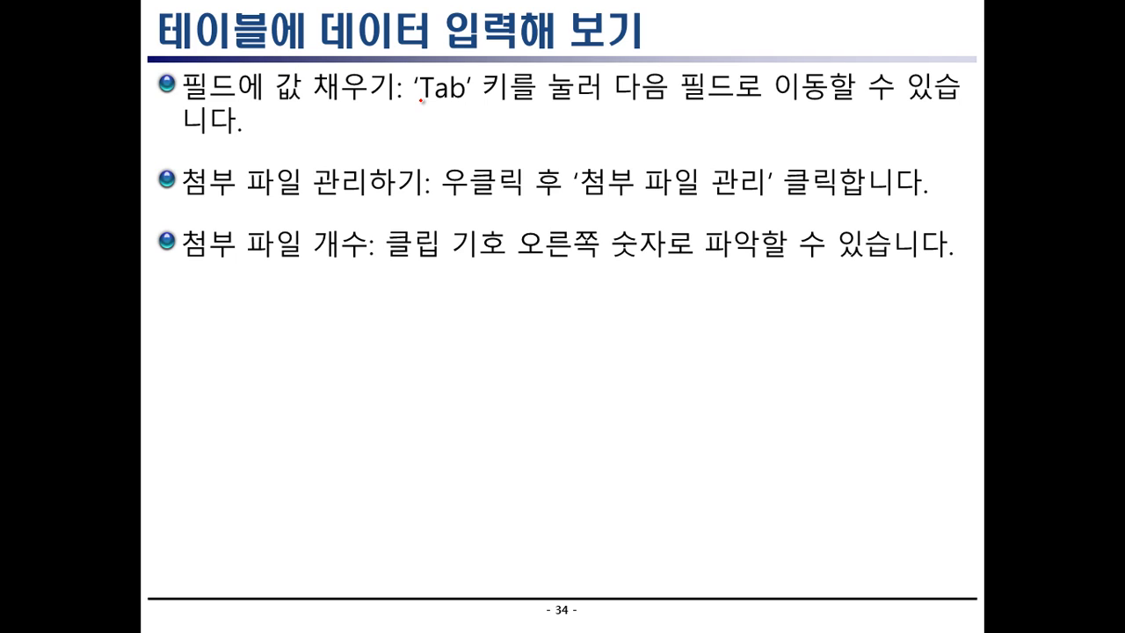
left_click_drag(421, 101, 541, 102)
left_click_drag(618, 104, 758, 104)
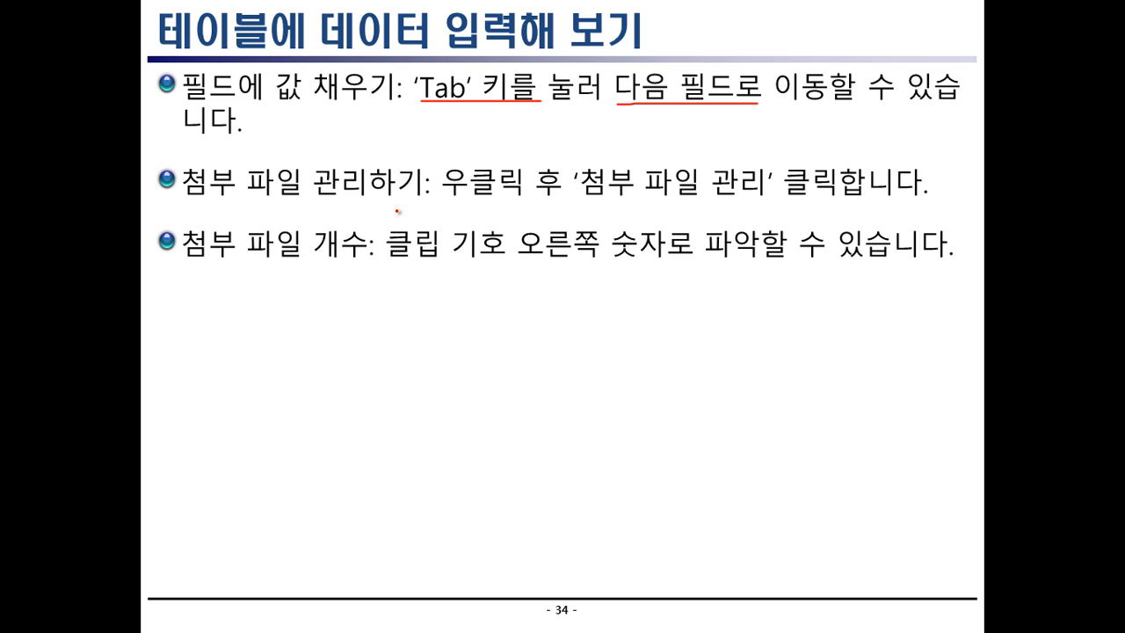
left_click_drag(448, 195, 598, 196)
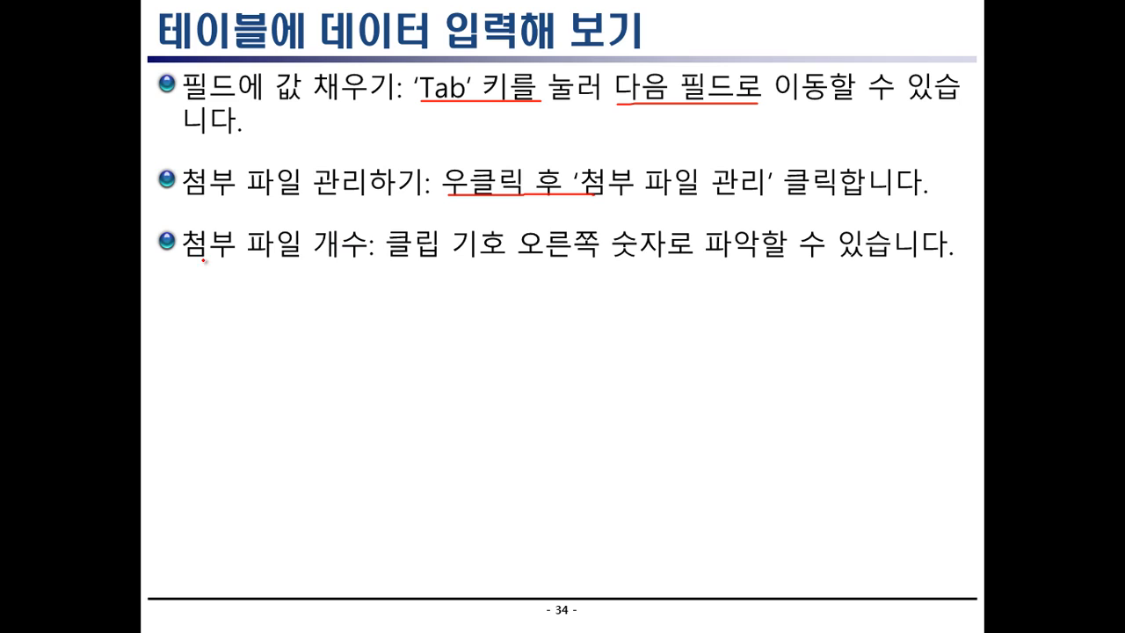
left_click_drag(184, 262, 343, 263)
key("alt+Tab")
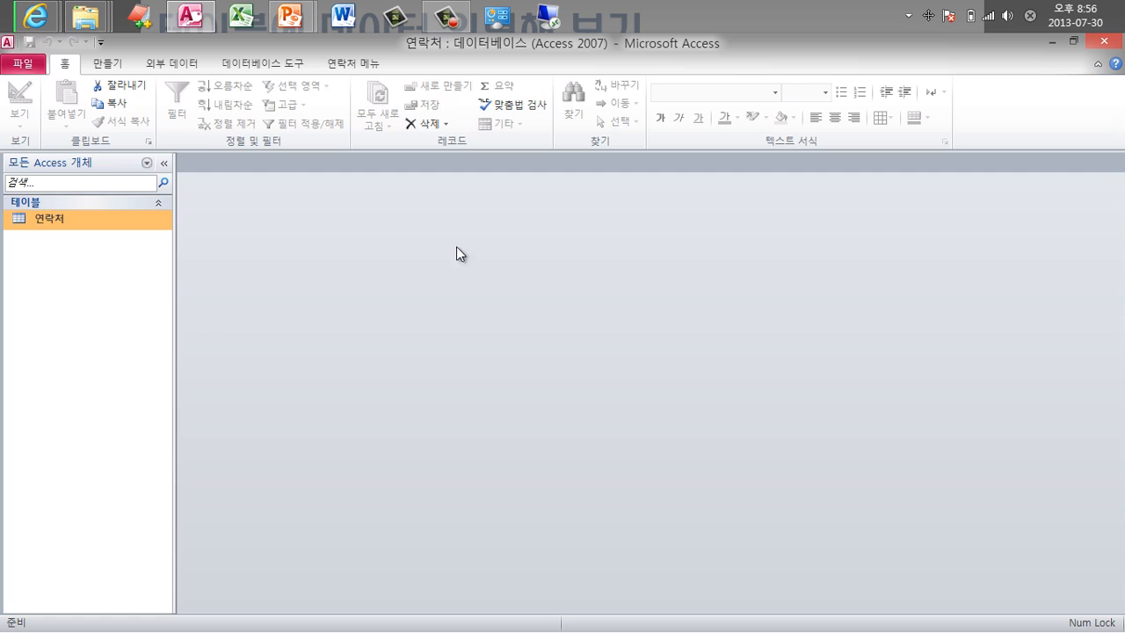
Open the 연락처 table and enter the contact's full name and gender 남.
double_click(68, 226)
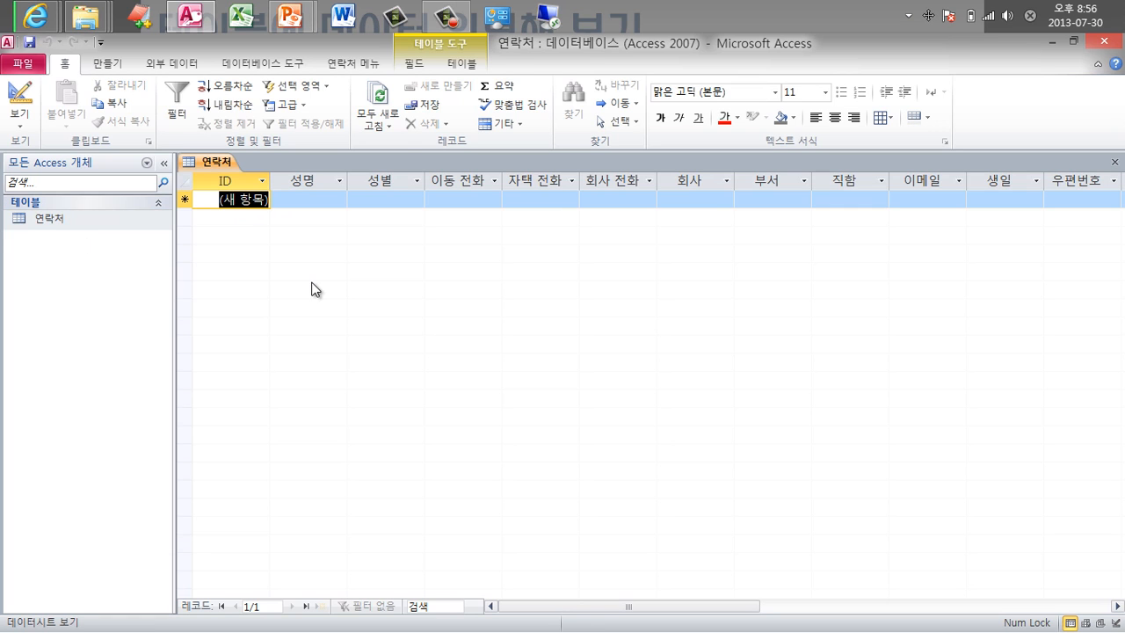
left_click(304, 203)
left_click(303, 204)
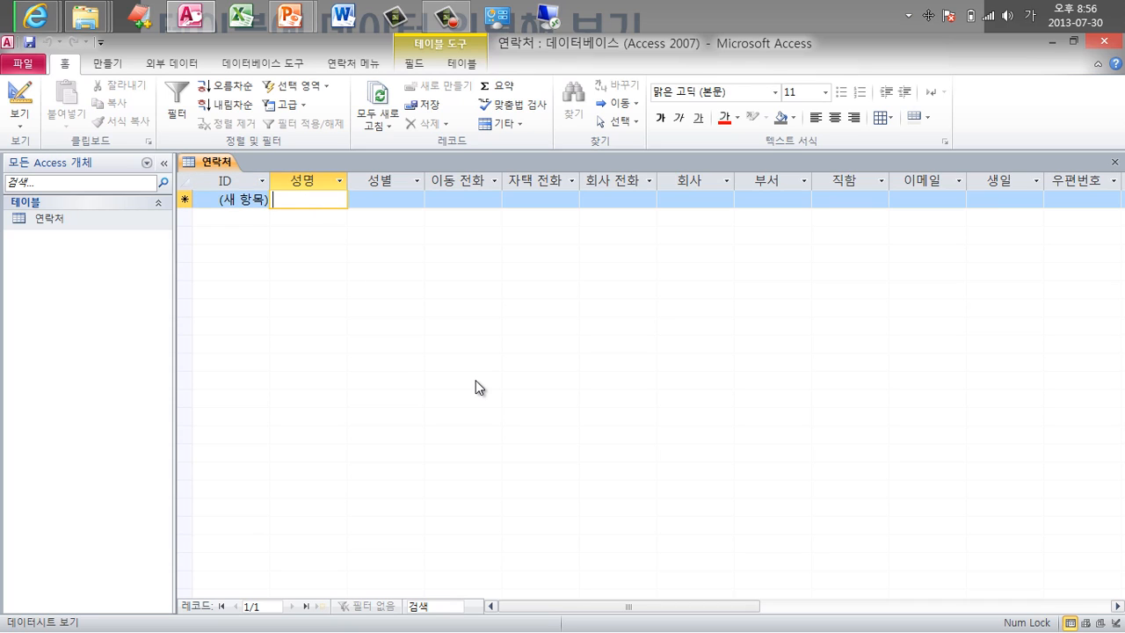
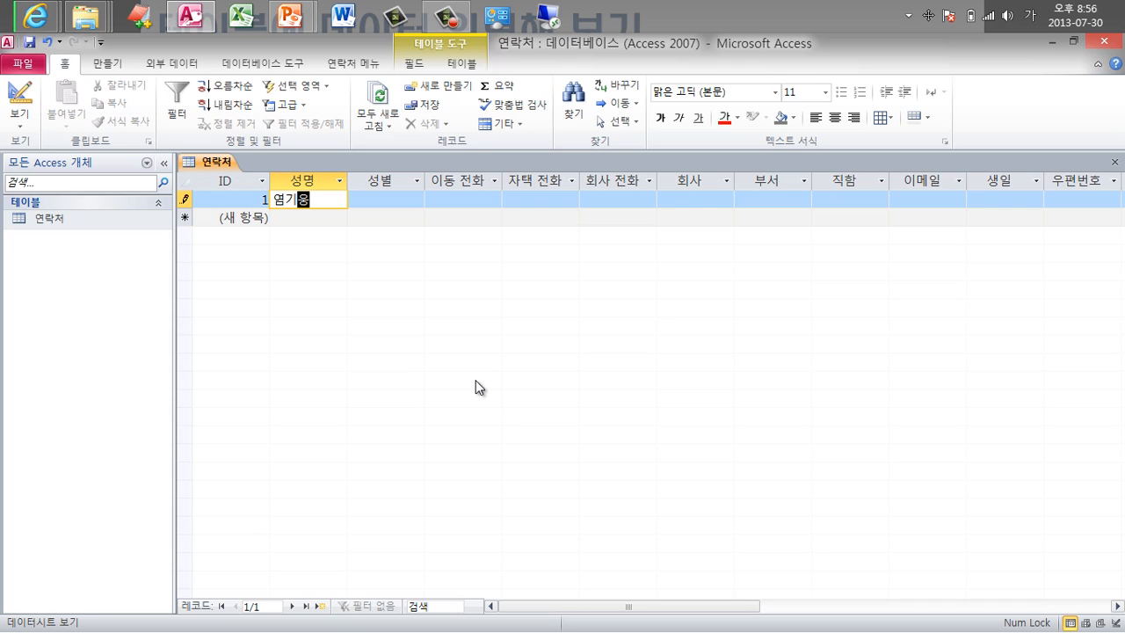
key("Tab")
type("남")
key("Tab")
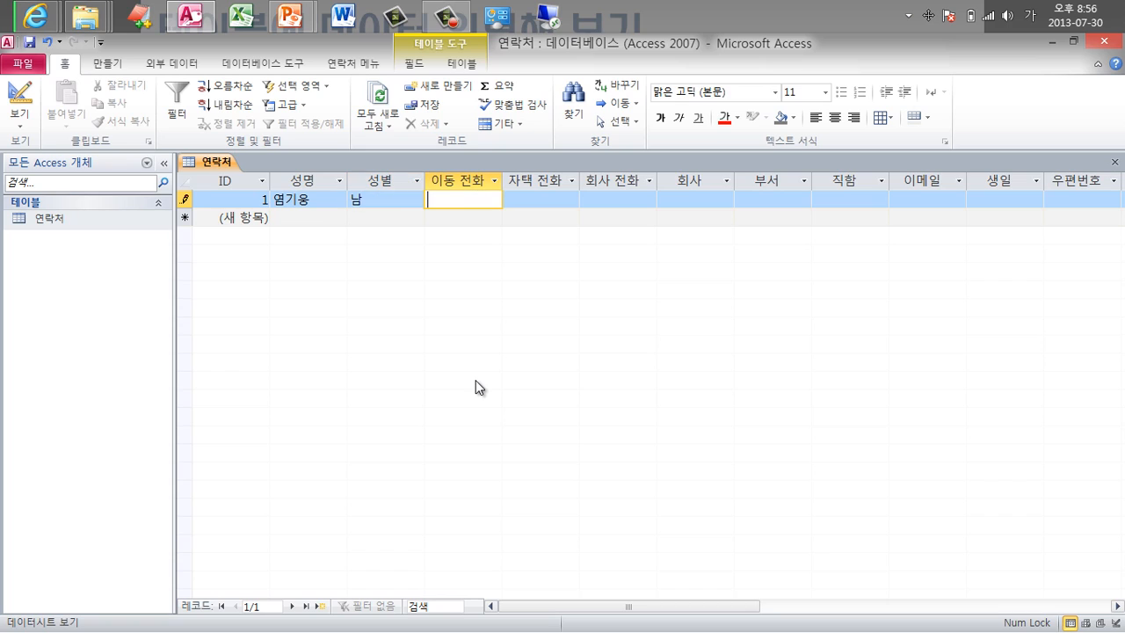
Enter mobile prefix 010- and birthday 1990-5-3, then move on to the attachment columns.
type("010-")
key("Tab")
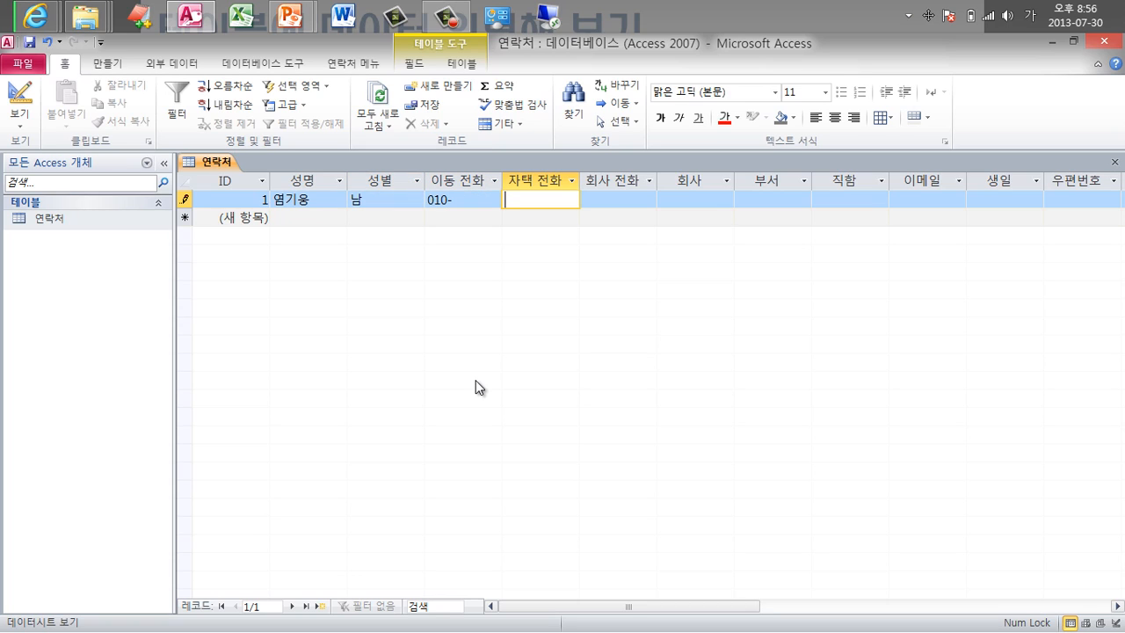
key("Tab")
key("Tab")
key("Tab")
key("Tab")
key("Tab")
key("Tab")
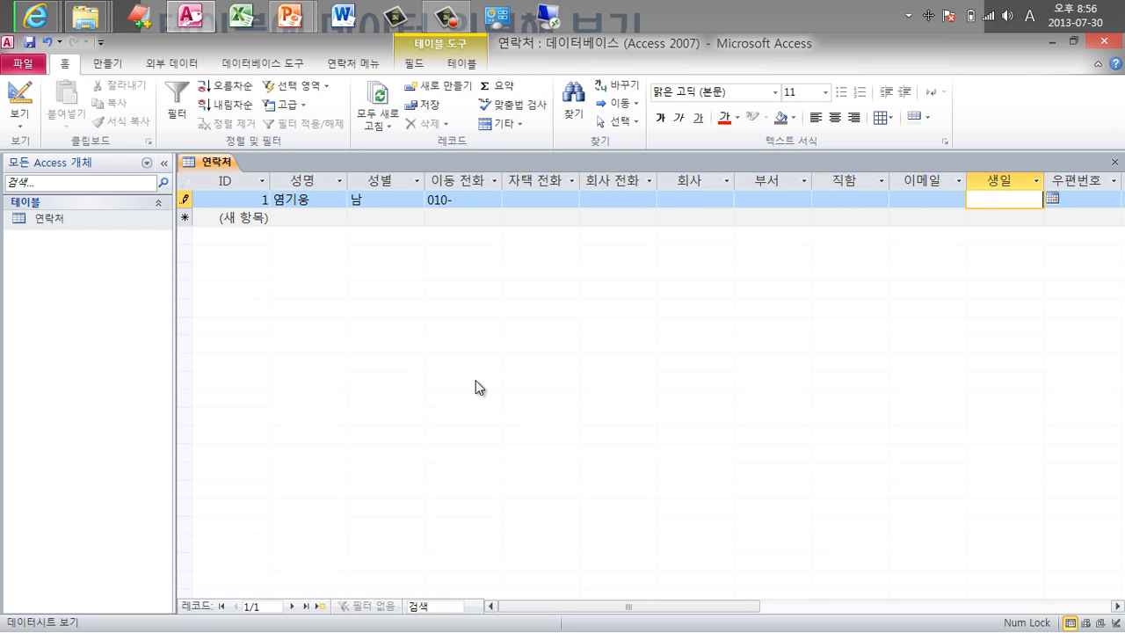
type("1990-5-3")
key("Tab")
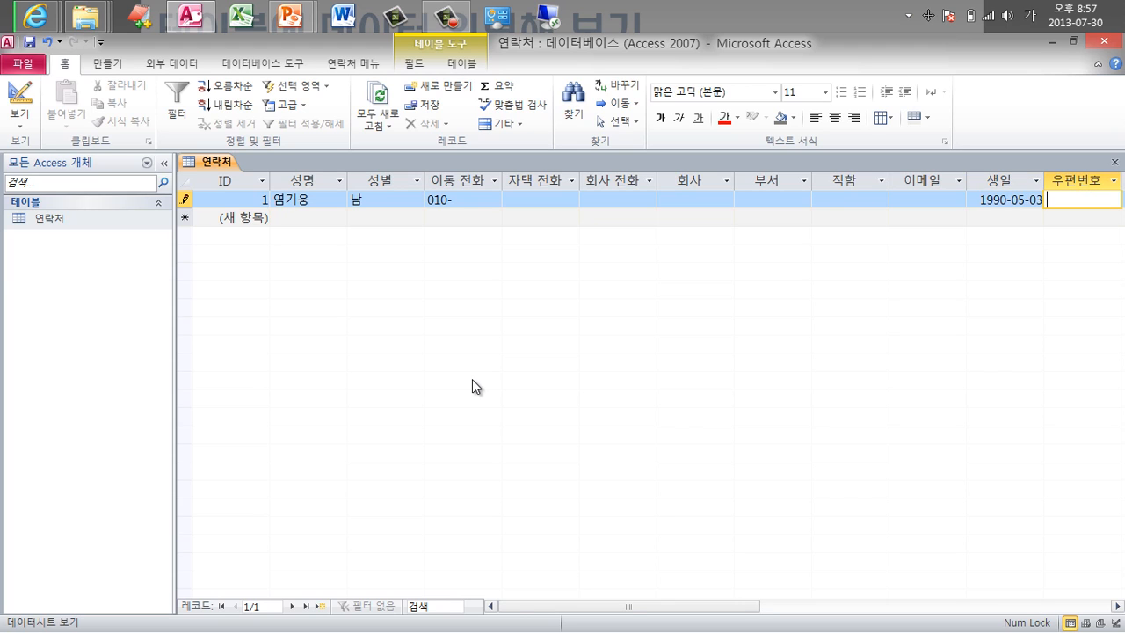
key("Tab")
key("Tab")
key("Tab")
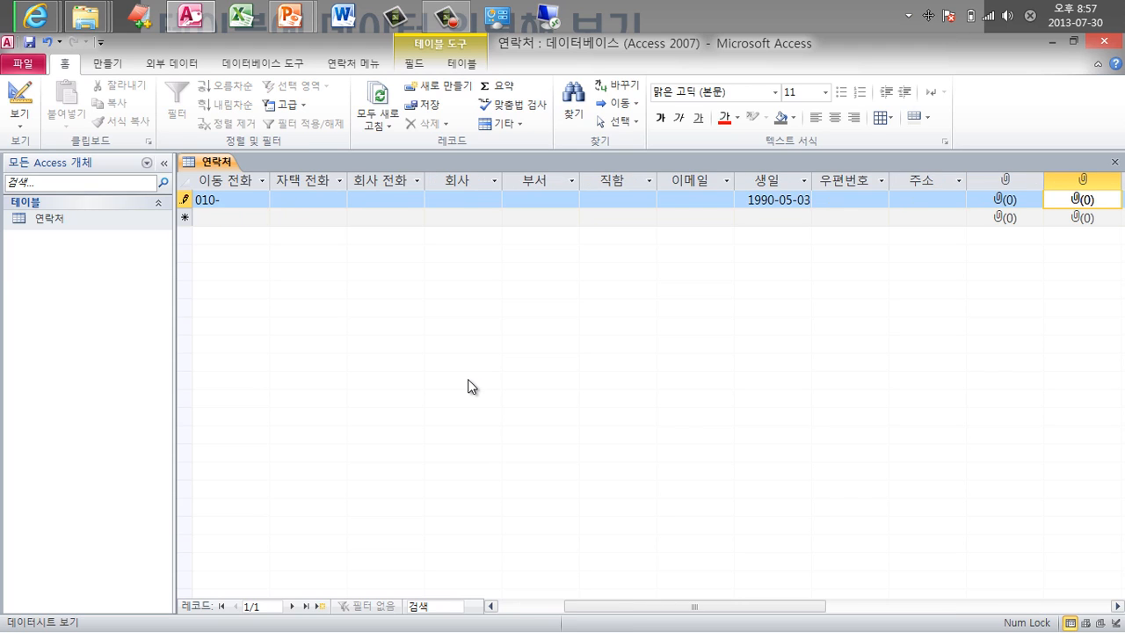
key("Tab")
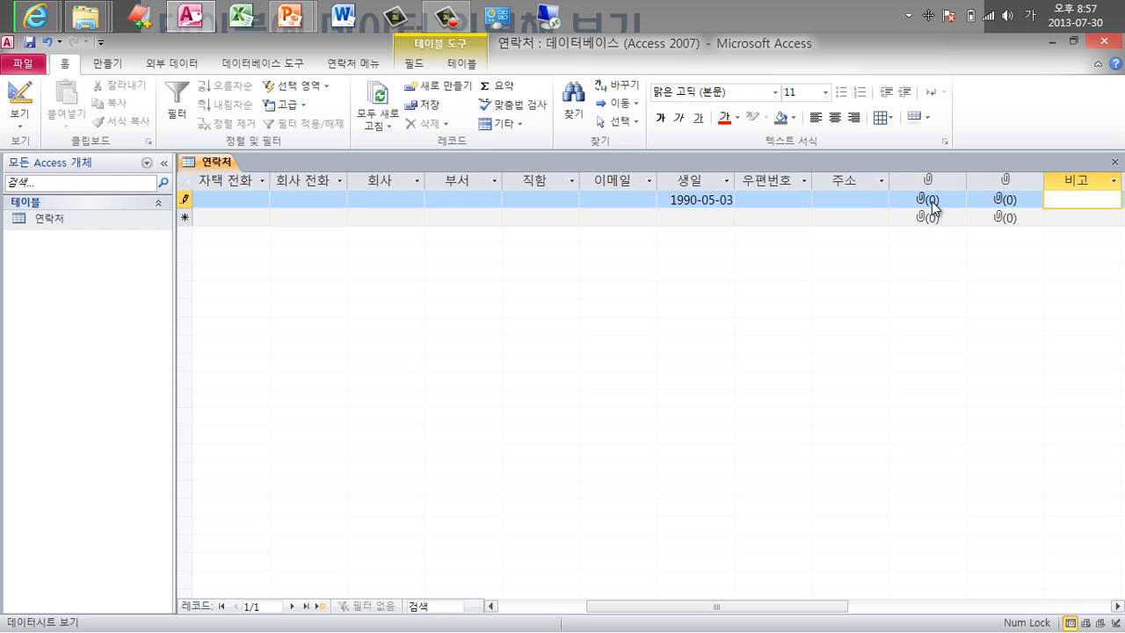
Open the attachment manager for the record's first attachment field and start adding a file.
left_click(914, 201)
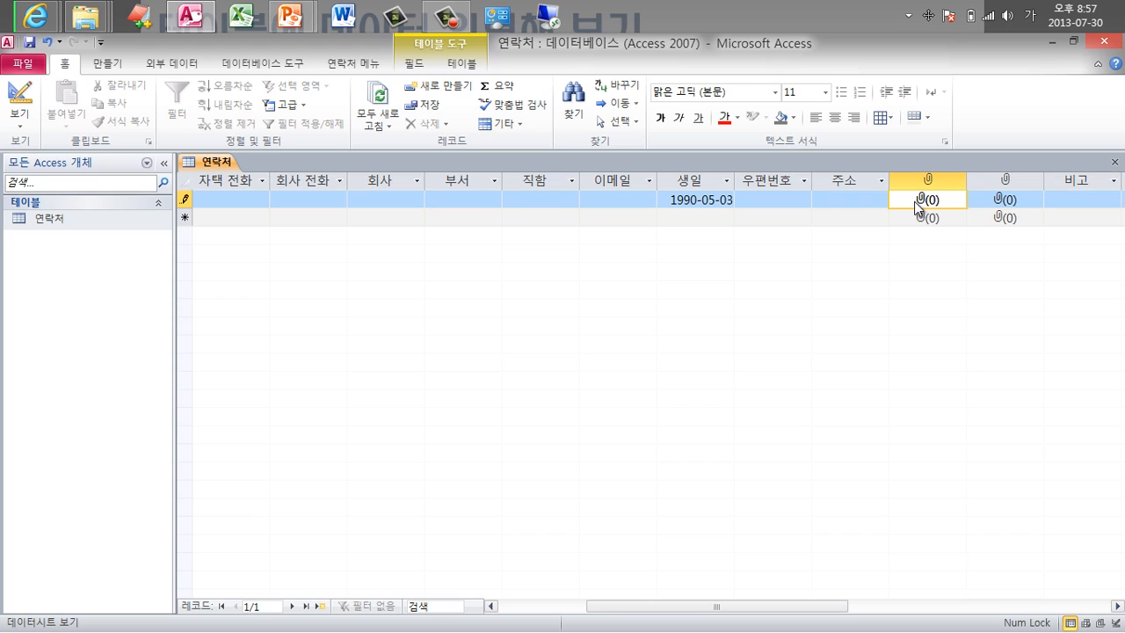
right_click(914, 201)
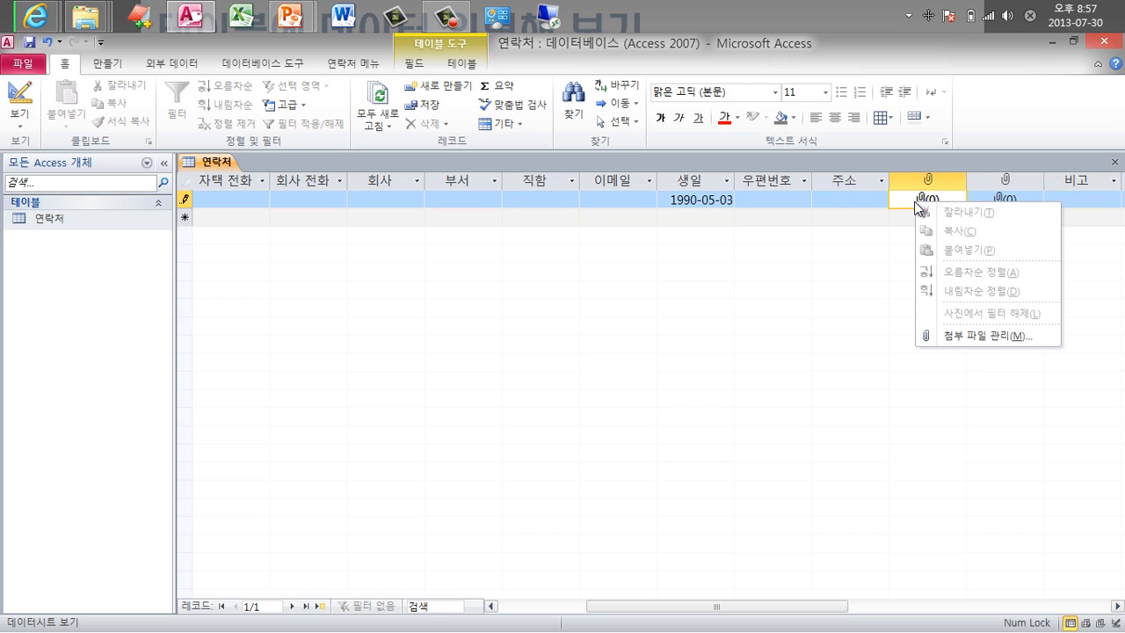
left_click(966, 337)
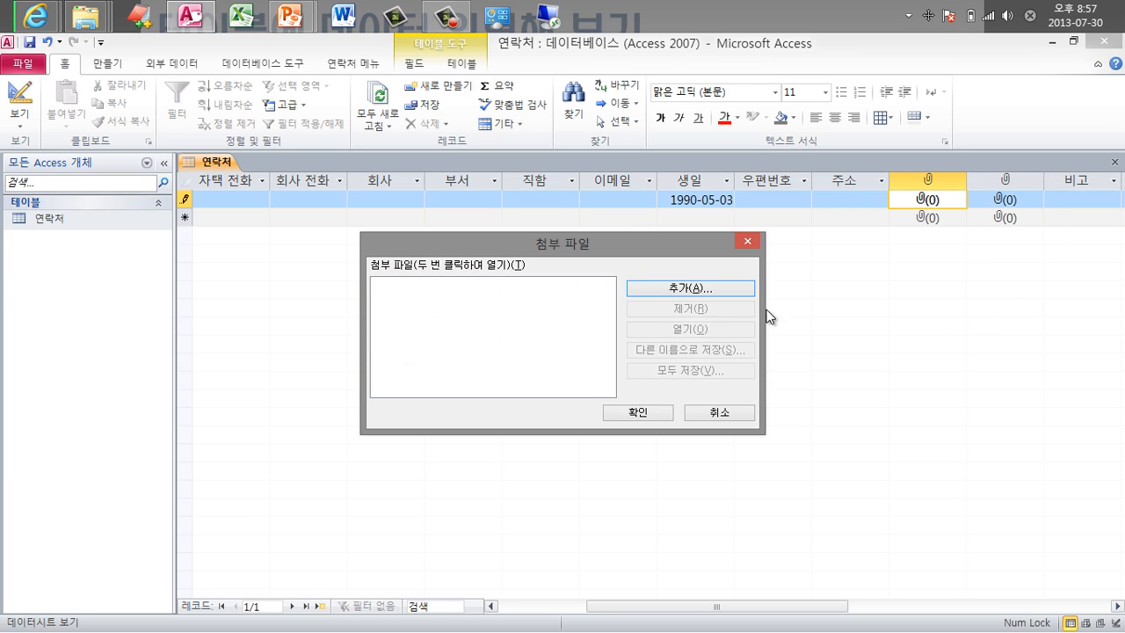
left_click(651, 288)
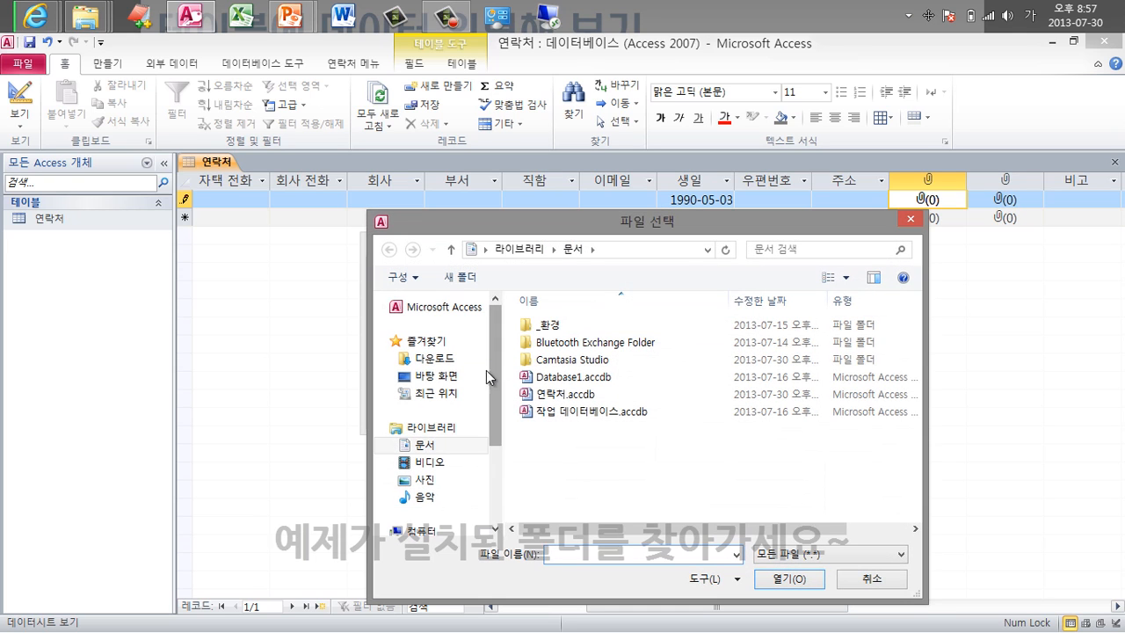
Browse from the desktop through TD21 course > 예제파일 > 실무 익히기 > 01 > 사진.
left_click(437, 383)
left_click(587, 505)
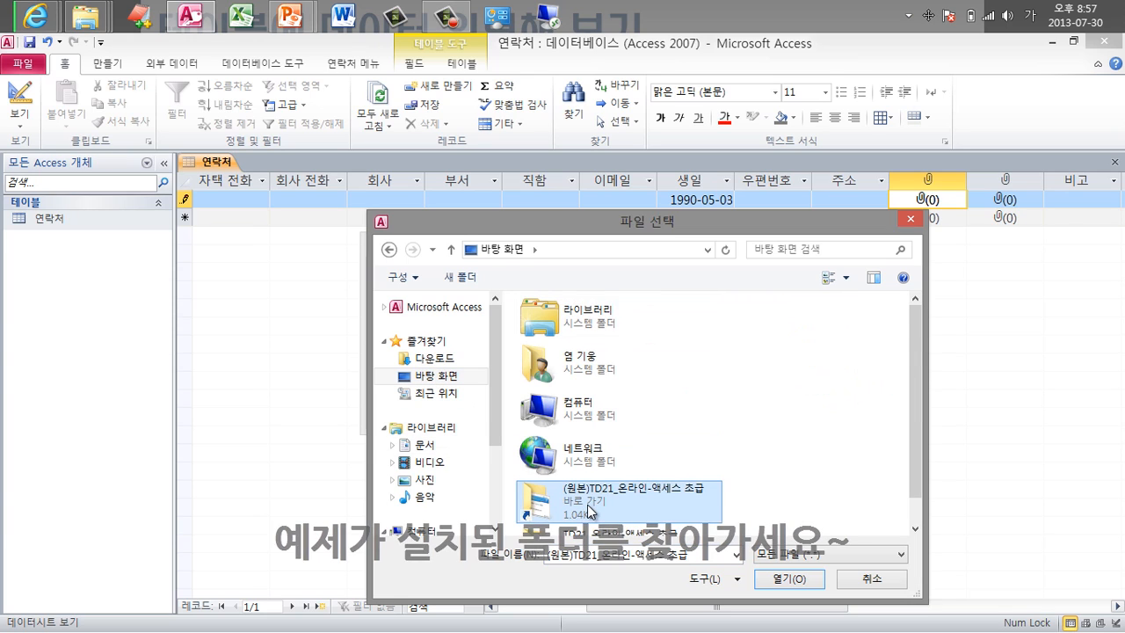
scroll(587, 505, "down", 1)
double_click(603, 512)
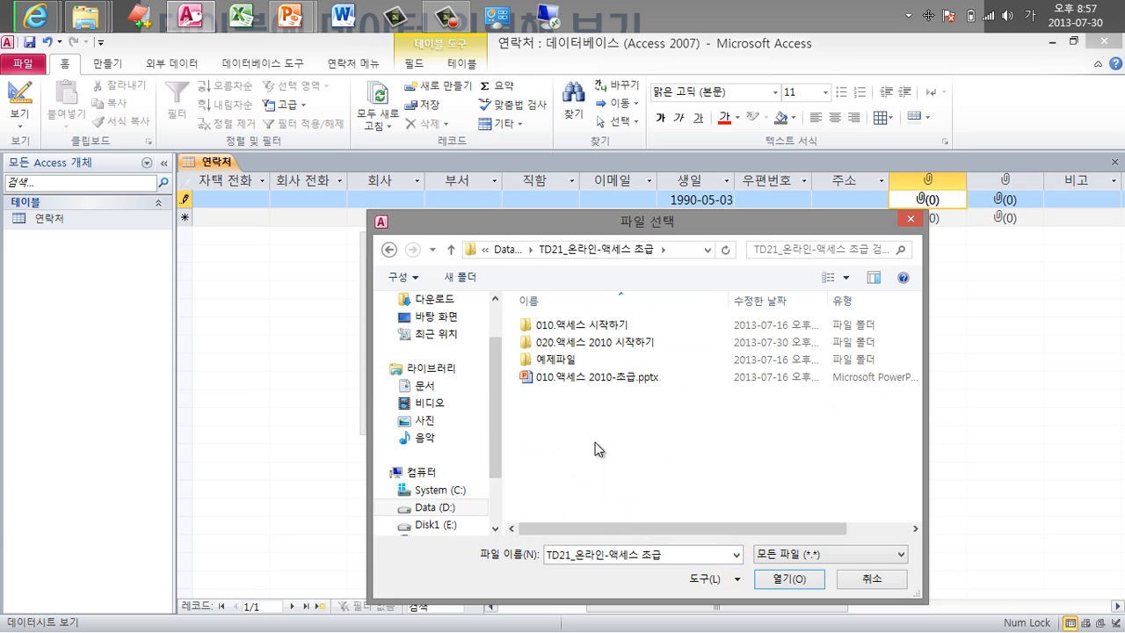
double_click(565, 360)
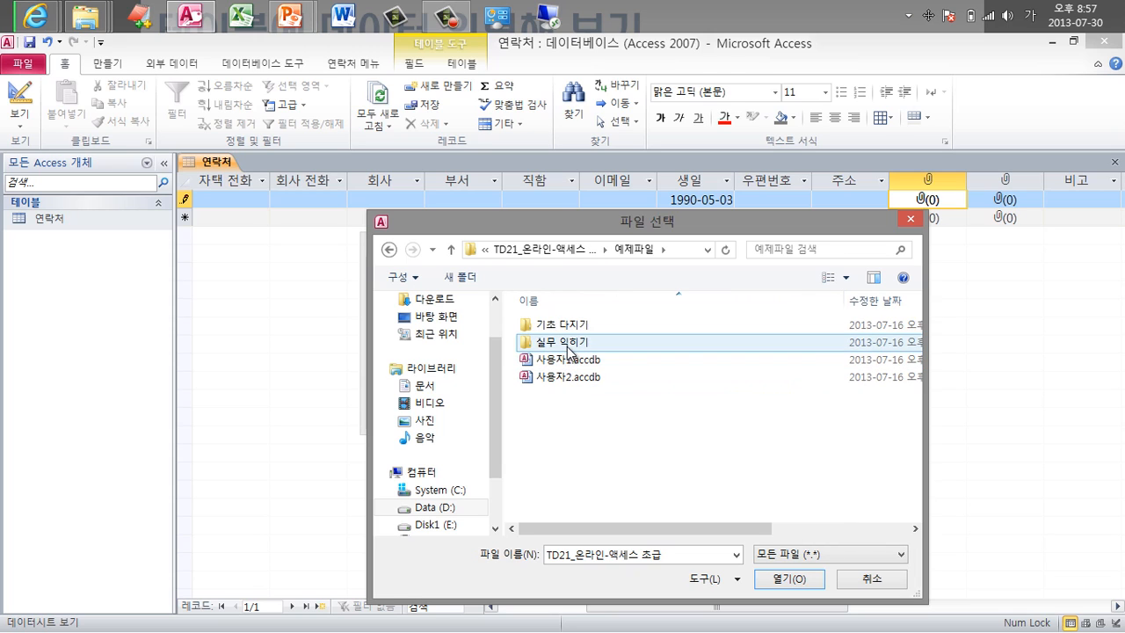
double_click(567, 343)
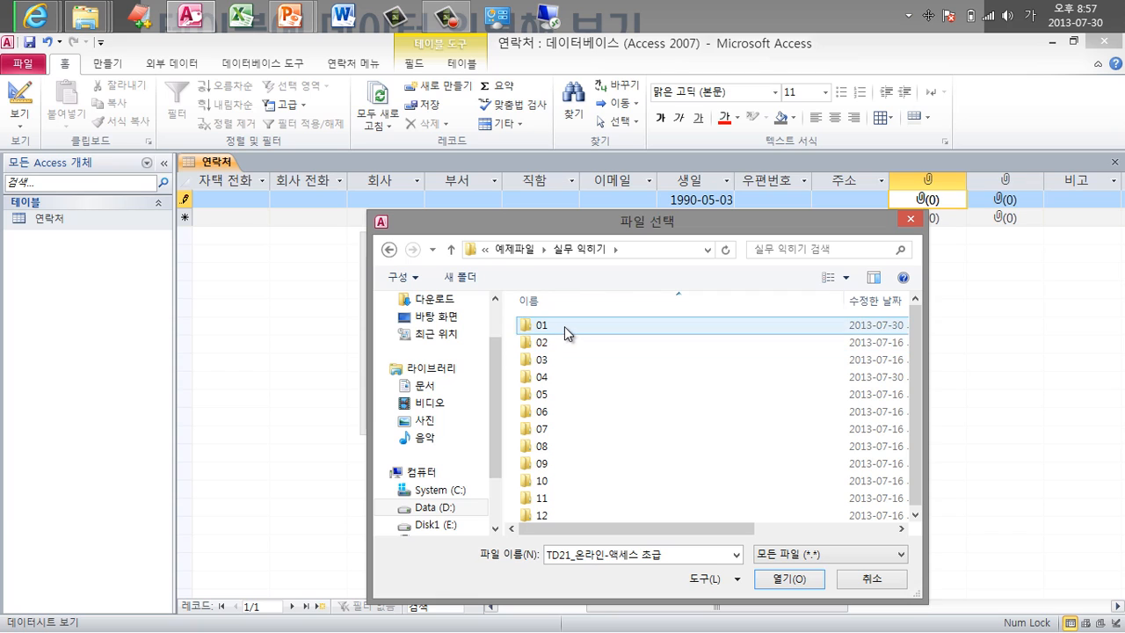
double_click(564, 326)
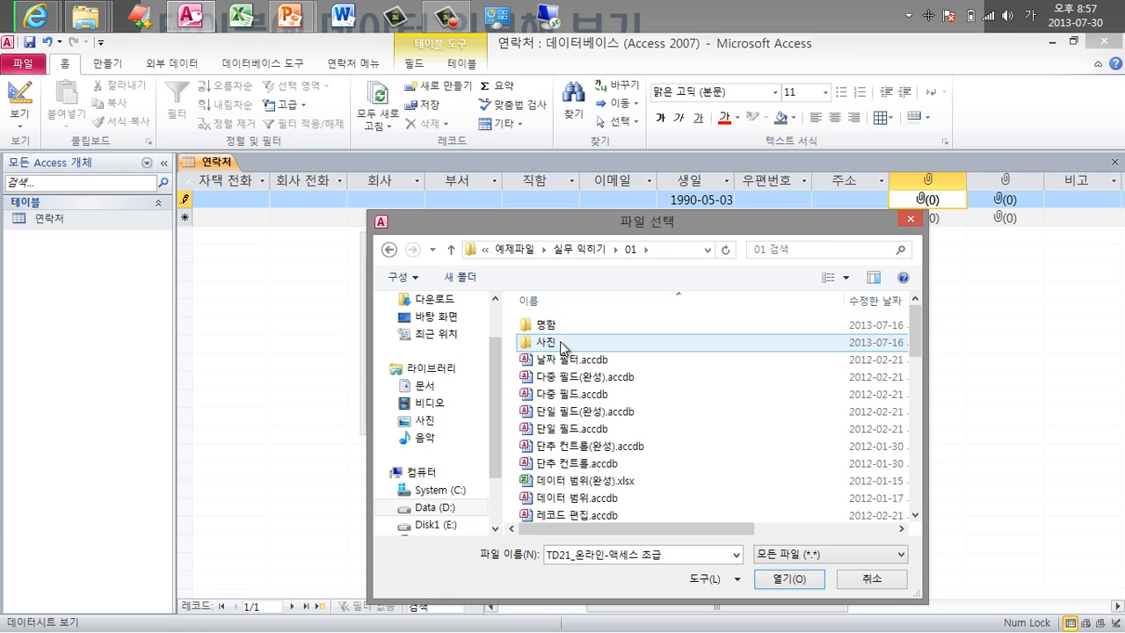
double_click(560, 342)
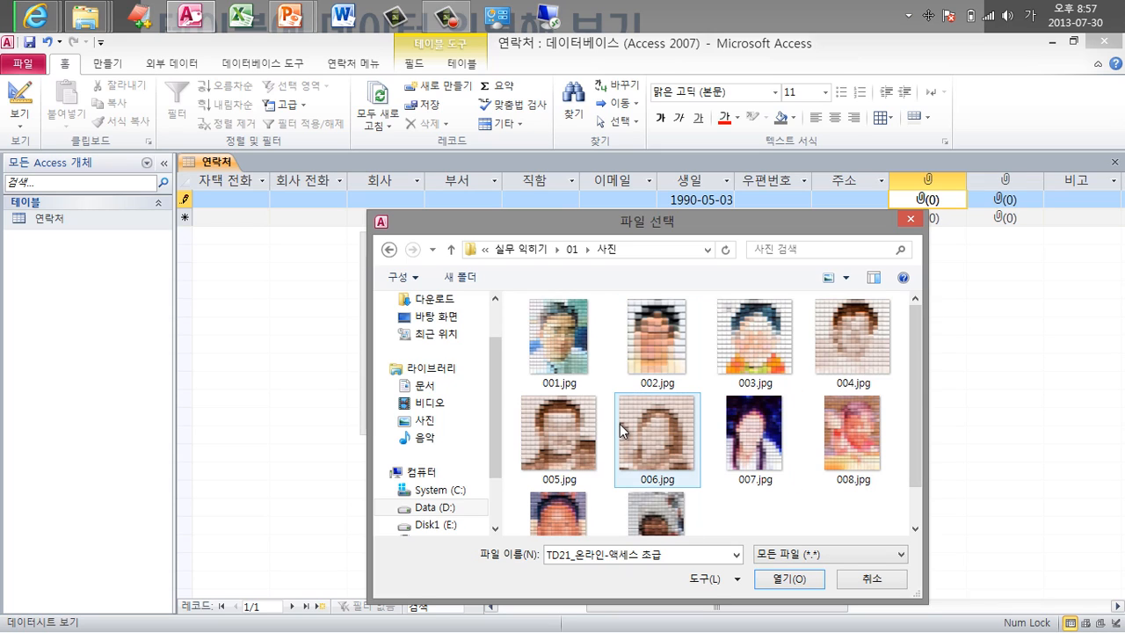
After looking over several photos, attach 001.jpg and confirm the Attachments dialog.
left_click(566, 362)
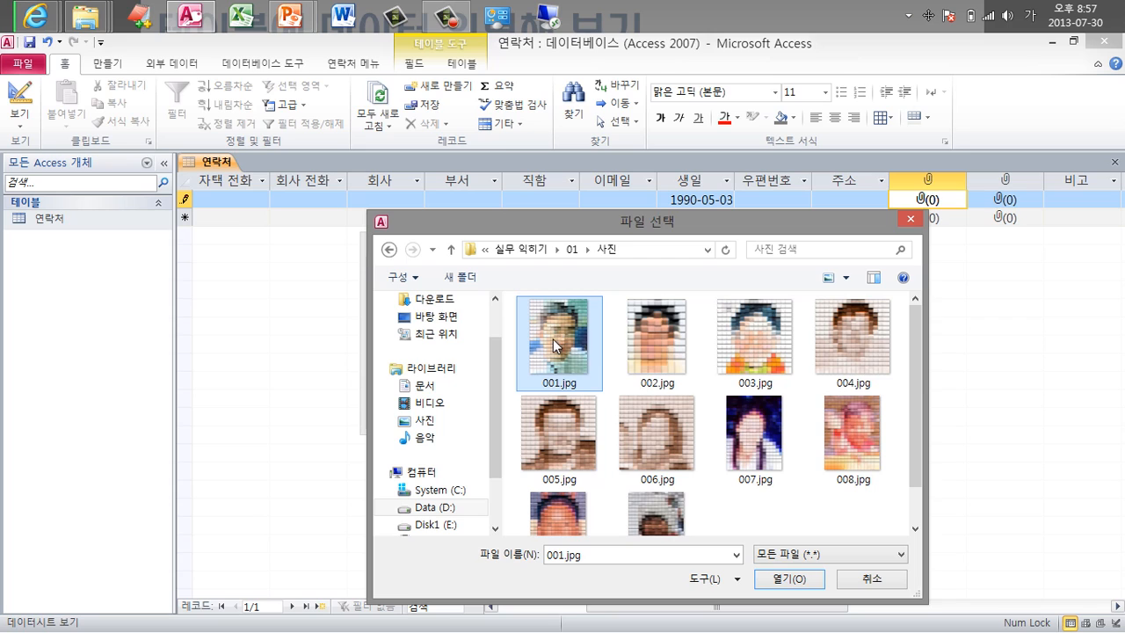
left_click(665, 363)
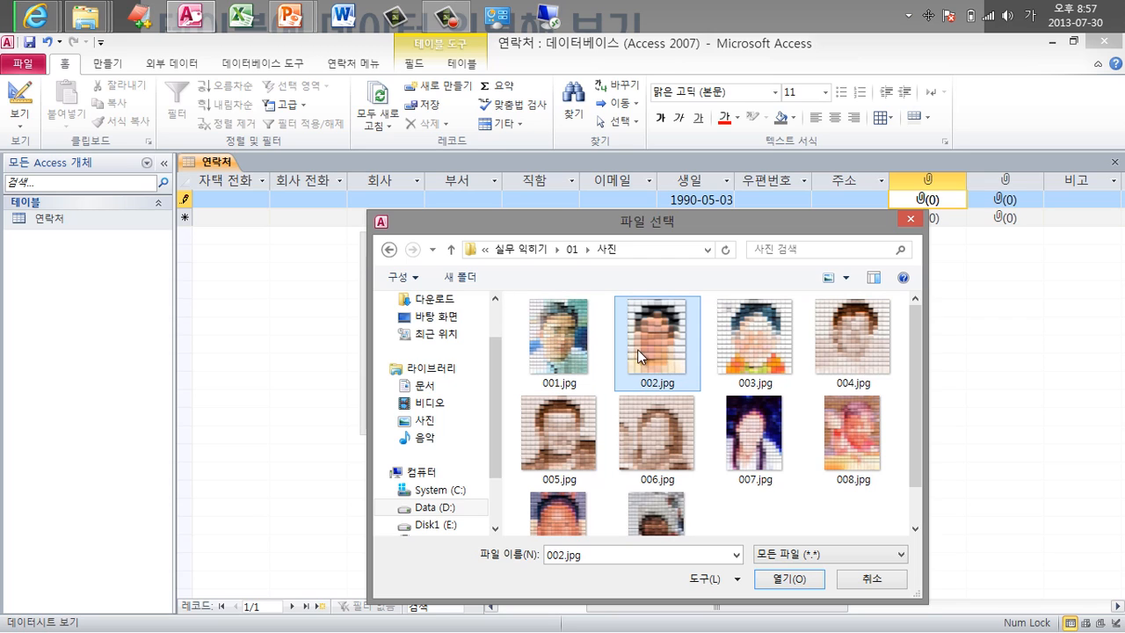
left_click(750, 353)
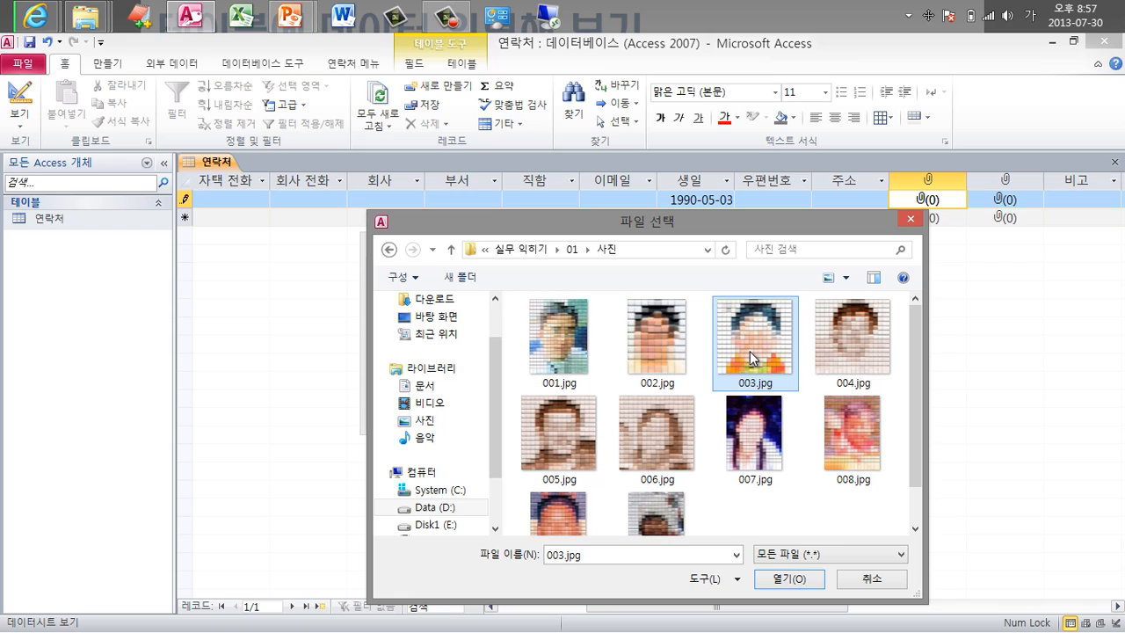
left_click(853, 367)
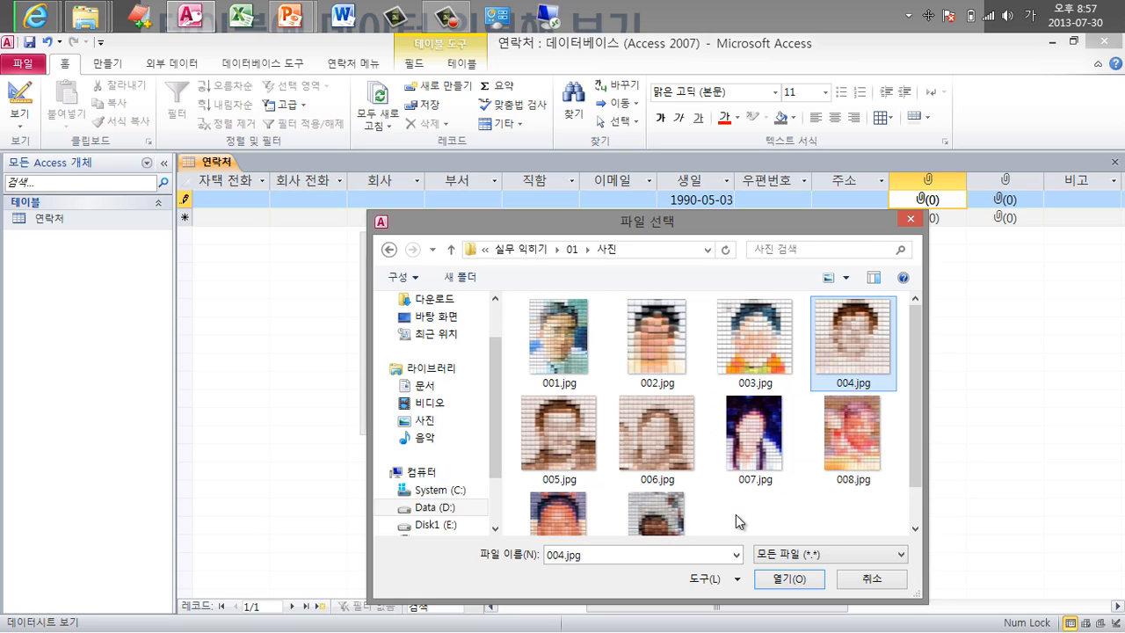
scroll(753, 510, "down", 1)
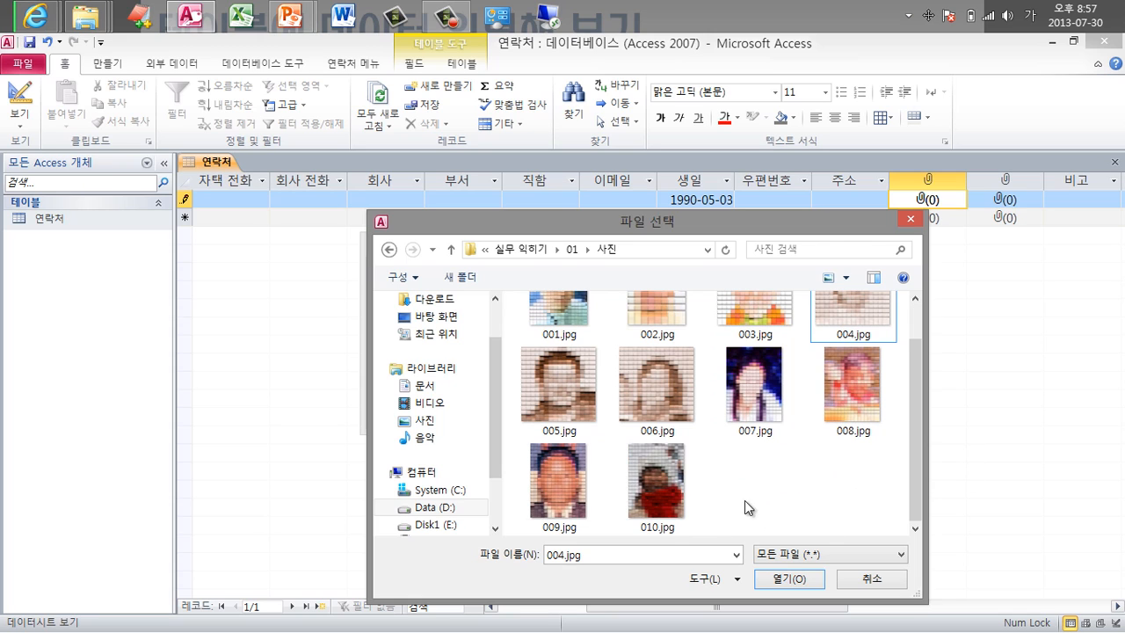
left_click(559, 484)
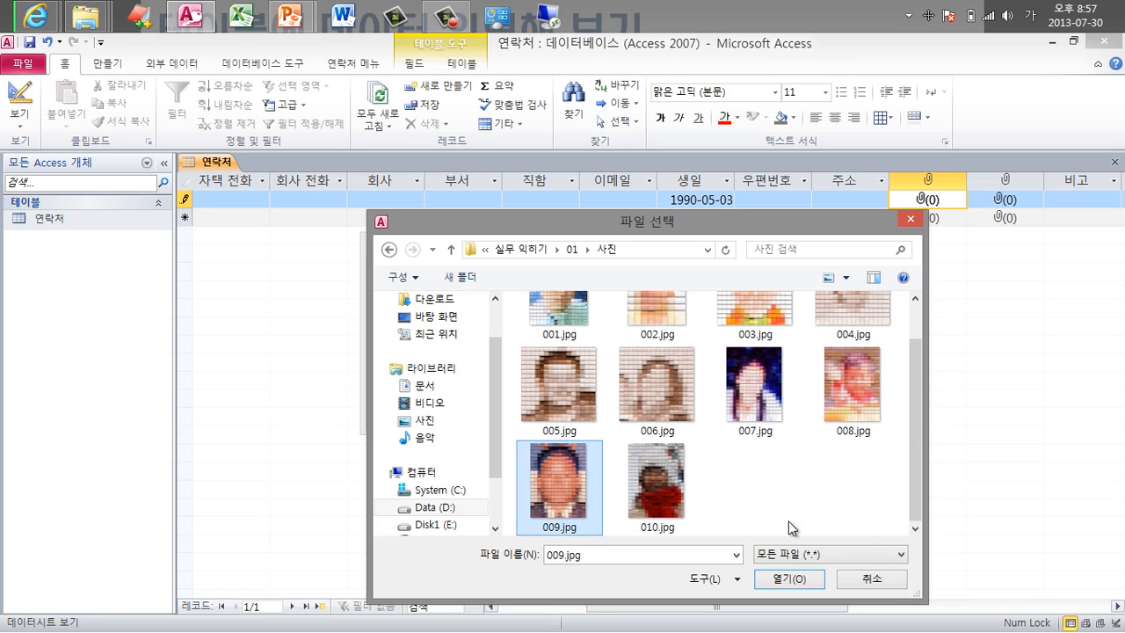
left_click(643, 493)
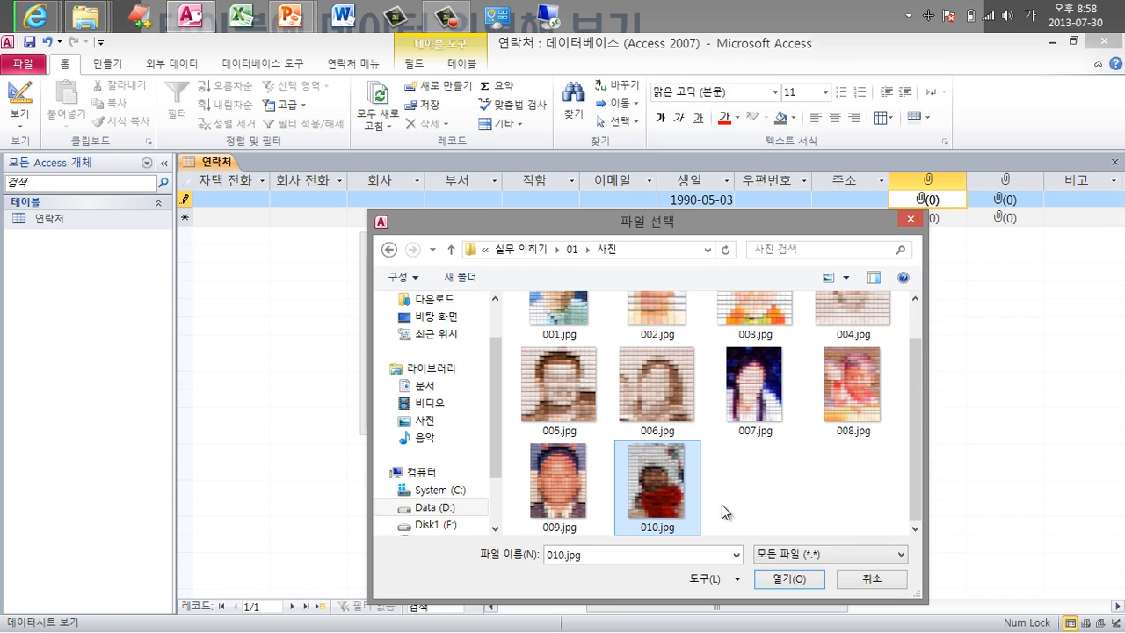
left_click(673, 400)
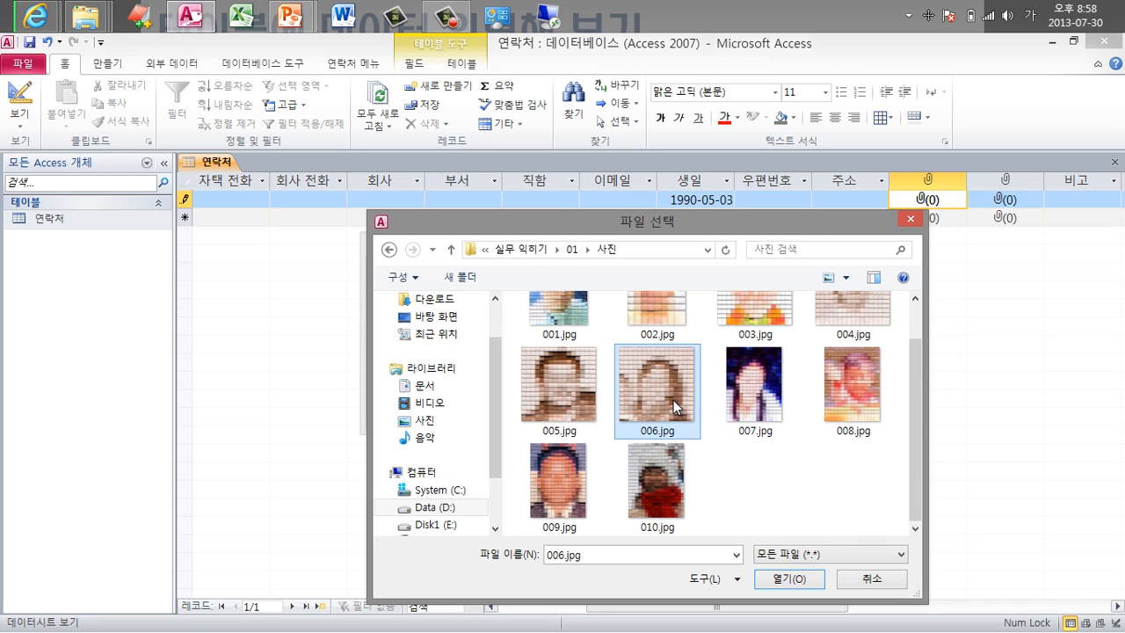
left_click(770, 423)
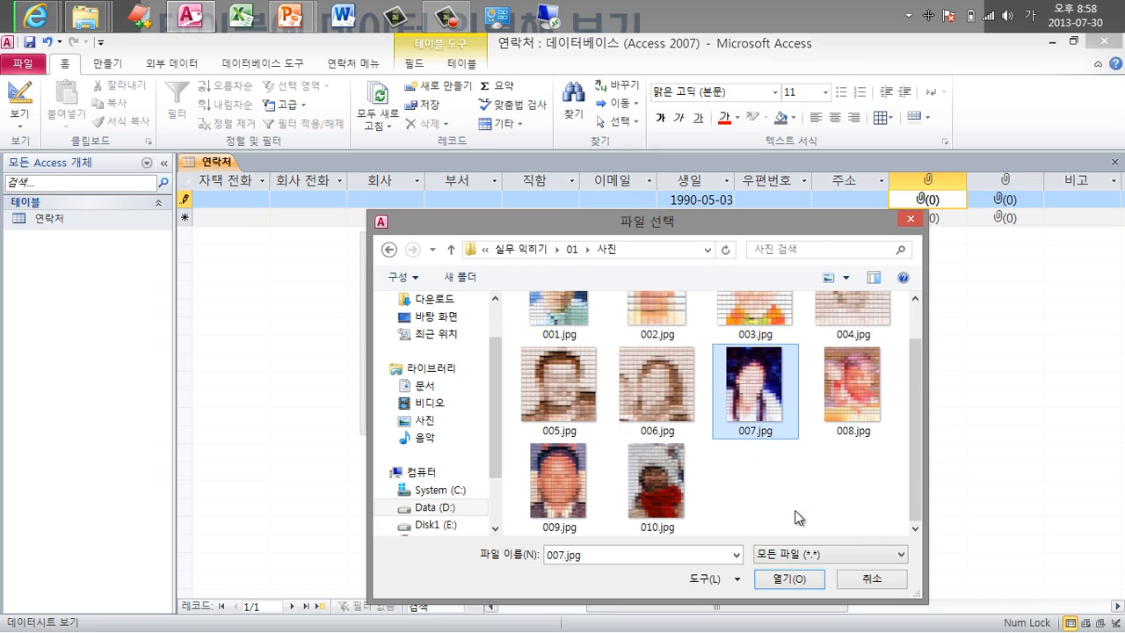
scroll(798, 517, "up", 1)
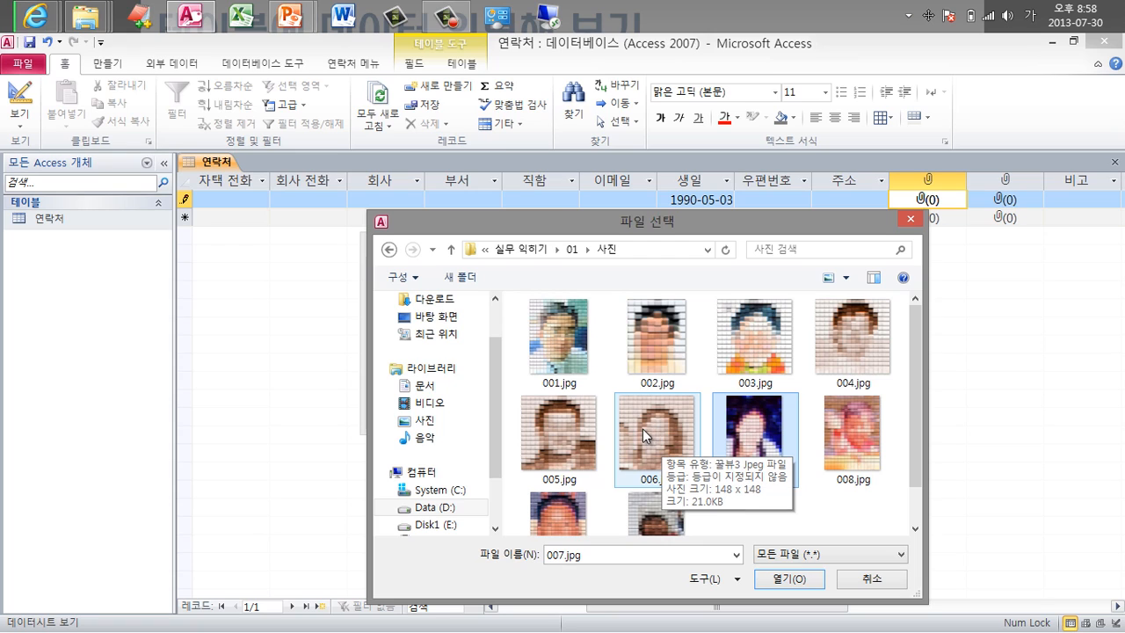
left_click(553, 336)
double_click(552, 336)
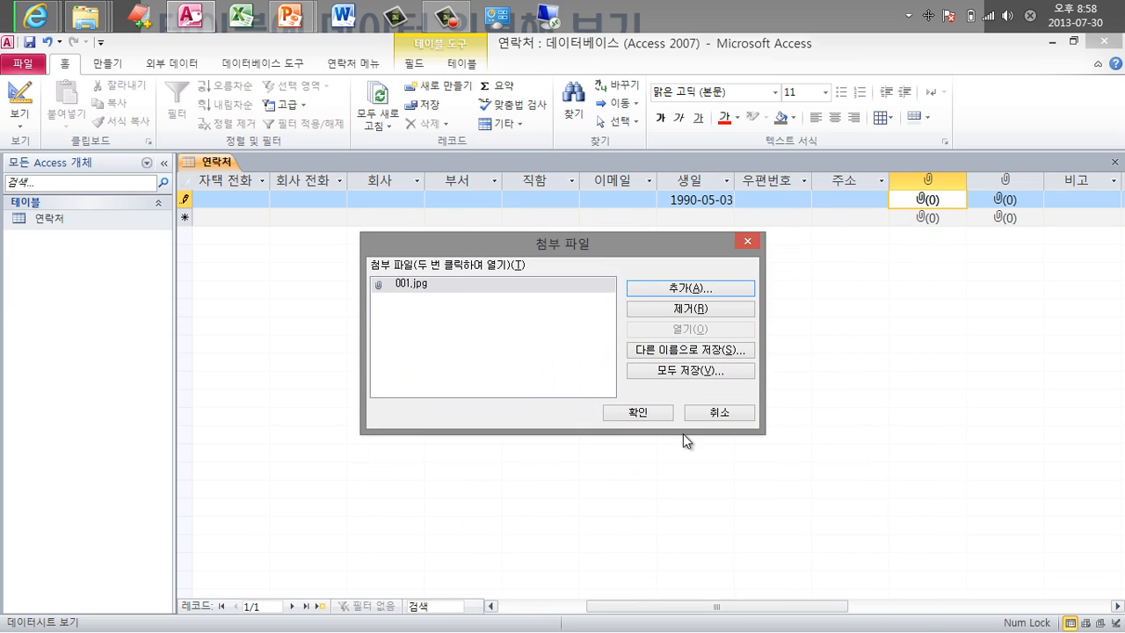
left_click(634, 413)
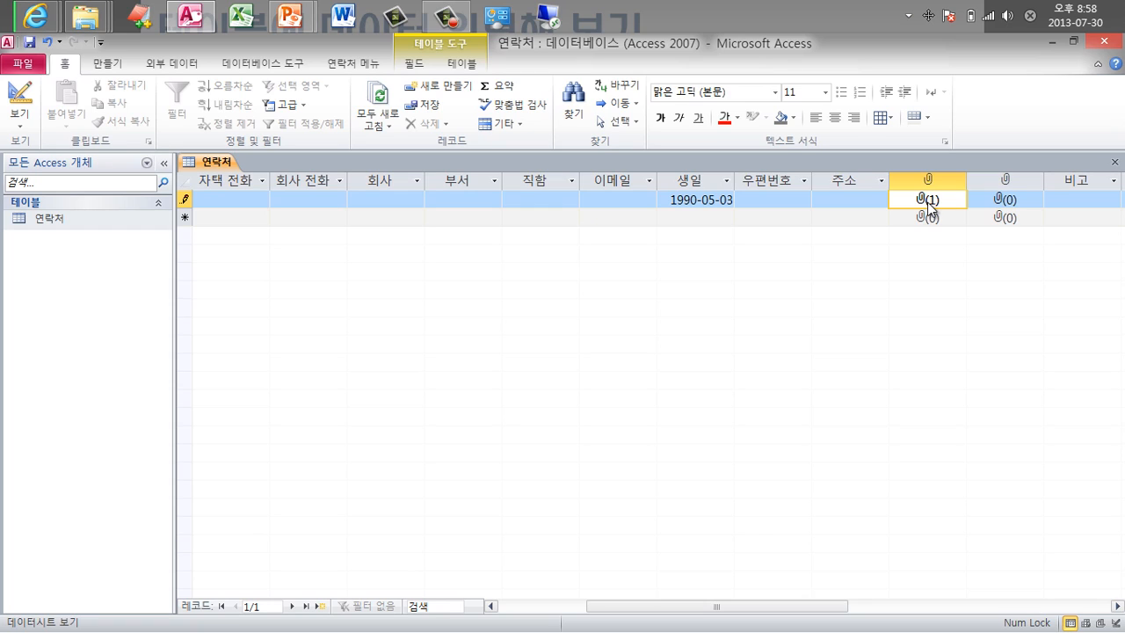
Manage attachments for the second attachment field and open the 명함 folder.
right_click(1009, 201)
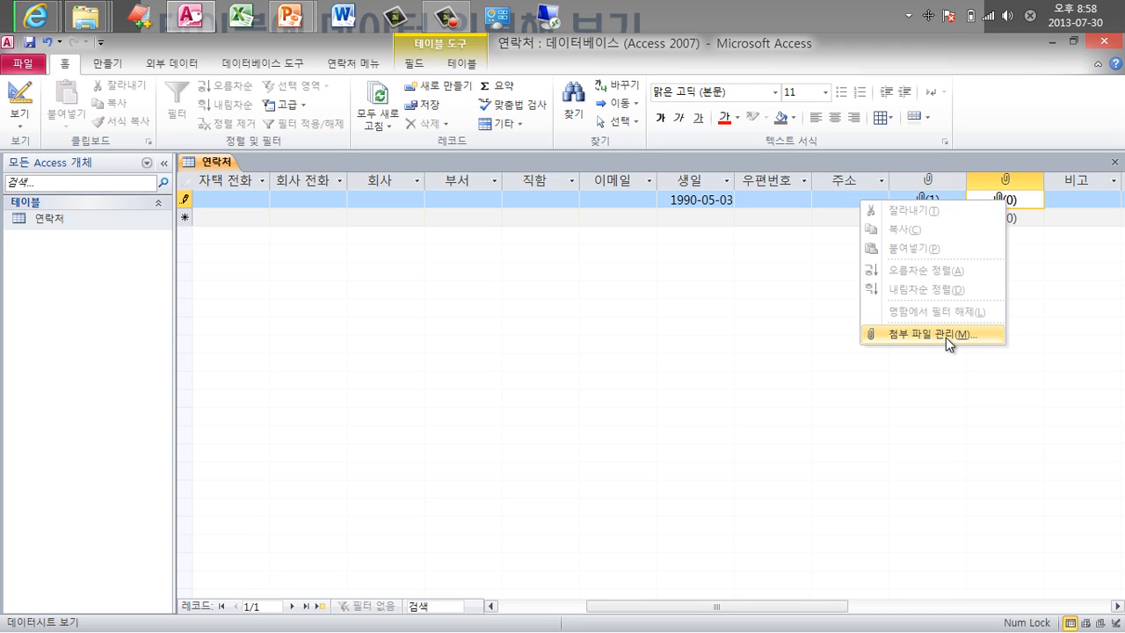
left_click(946, 334)
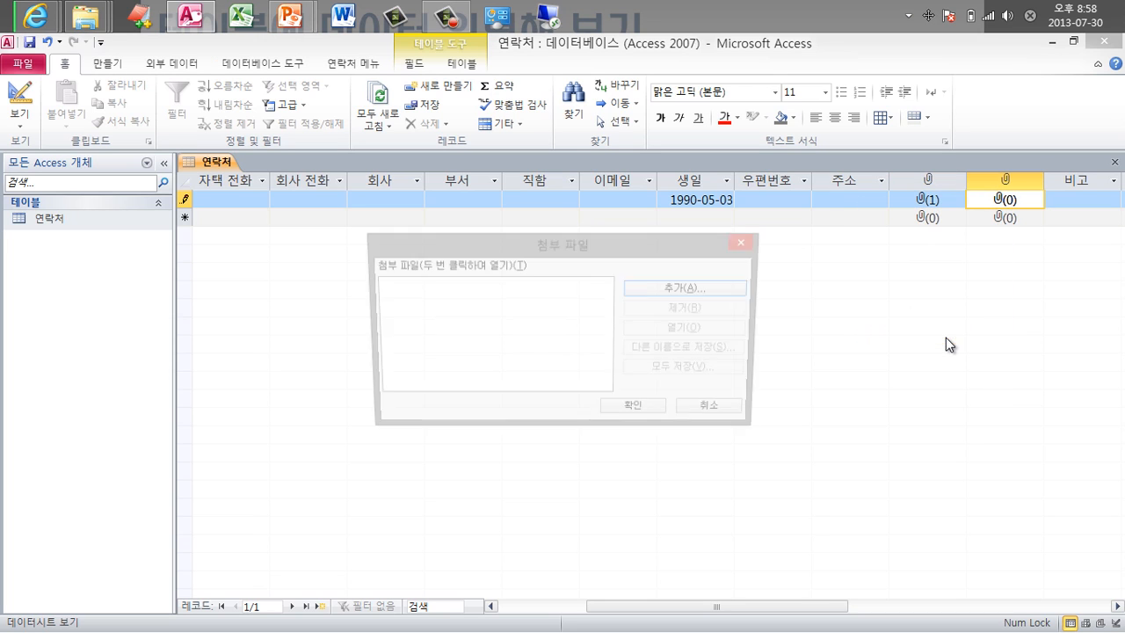
left_click(669, 290)
left_click(575, 250)
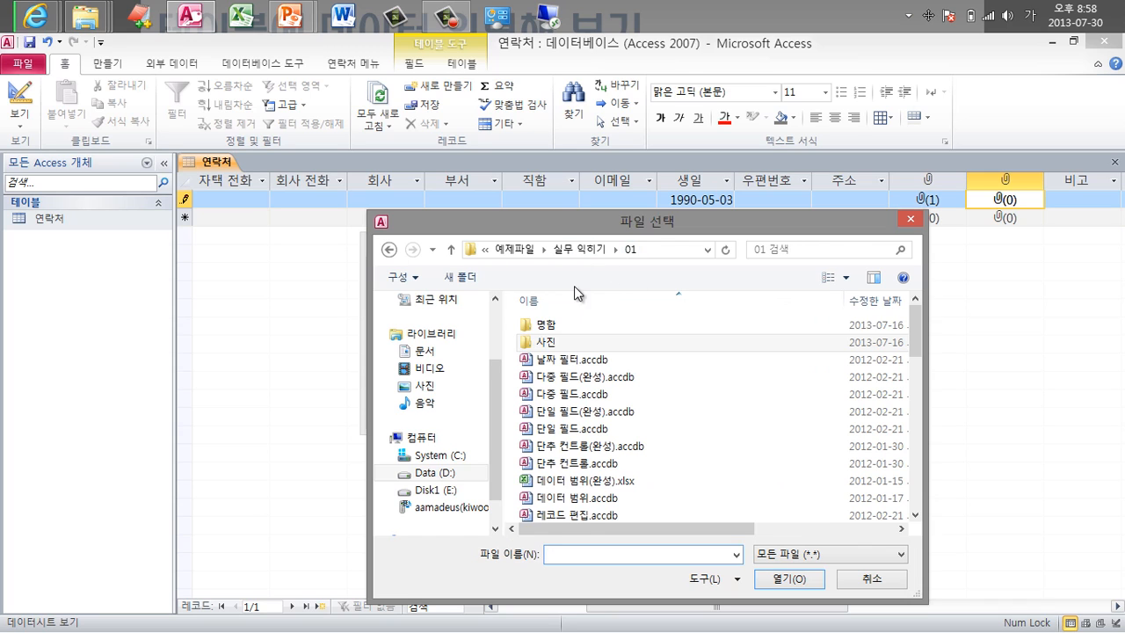
double_click(559, 325)
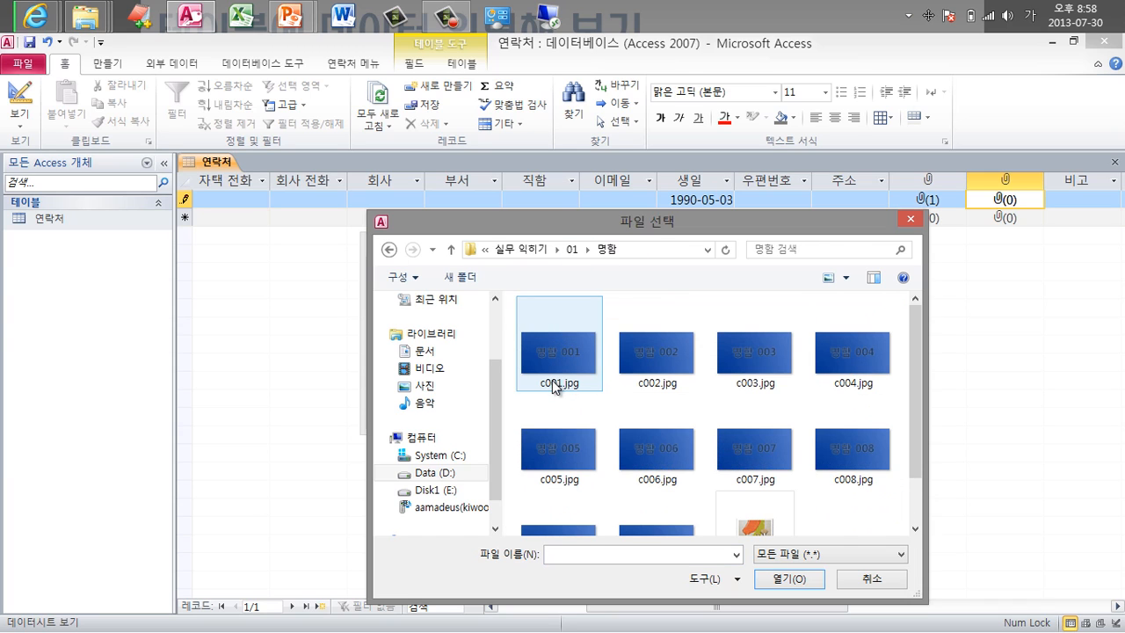
Attach c001.jpg from the 명함 folder and confirm the Attachments dialog.
left_click(631, 451)
scroll(630, 451, "down", 1)
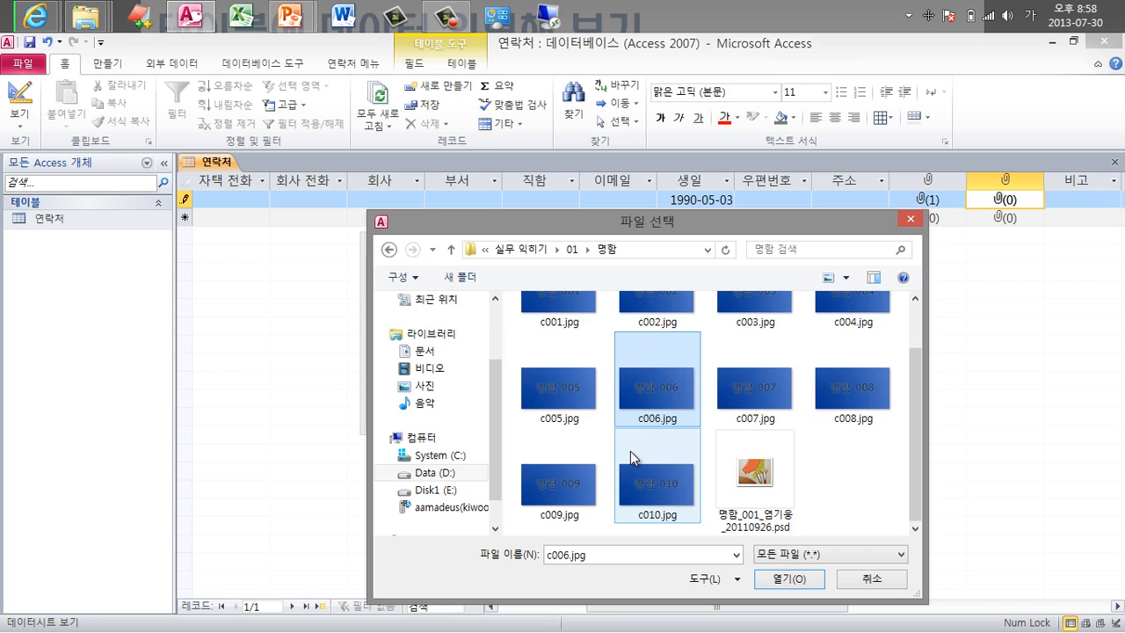
scroll(630, 451, "up", 1)
left_click(559, 355)
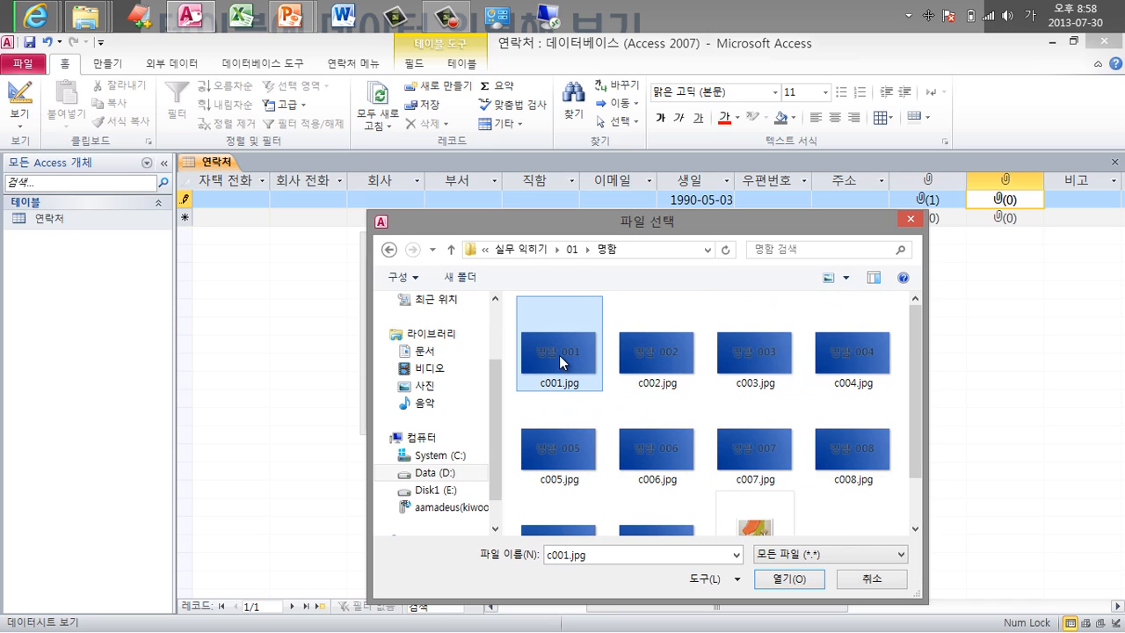
left_click(652, 362)
left_click(738, 360)
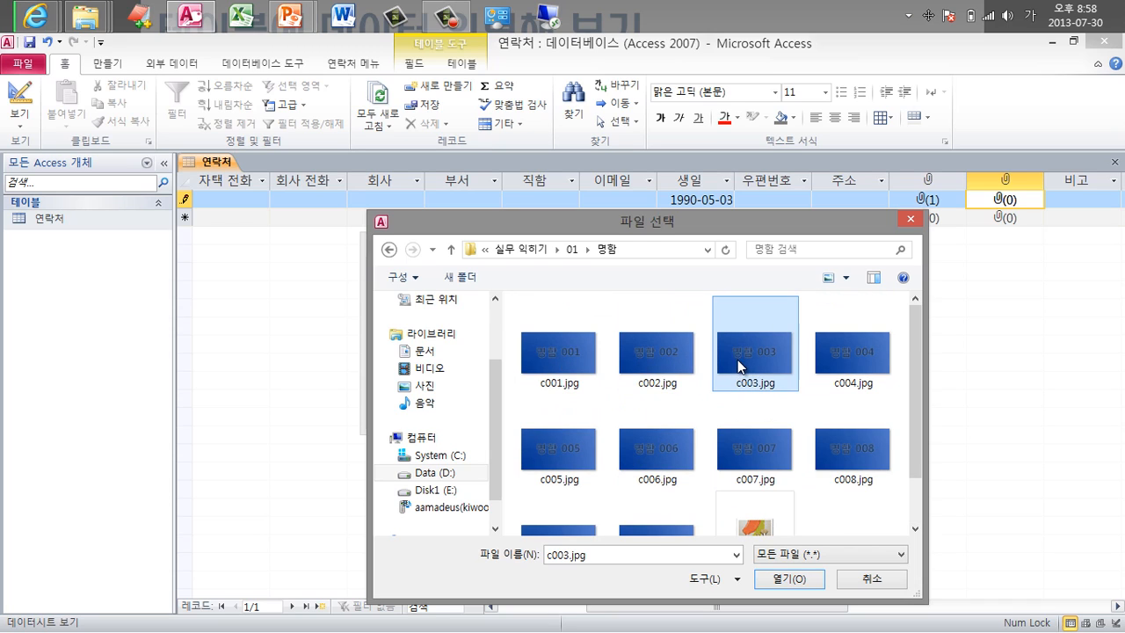
double_click(559, 355)
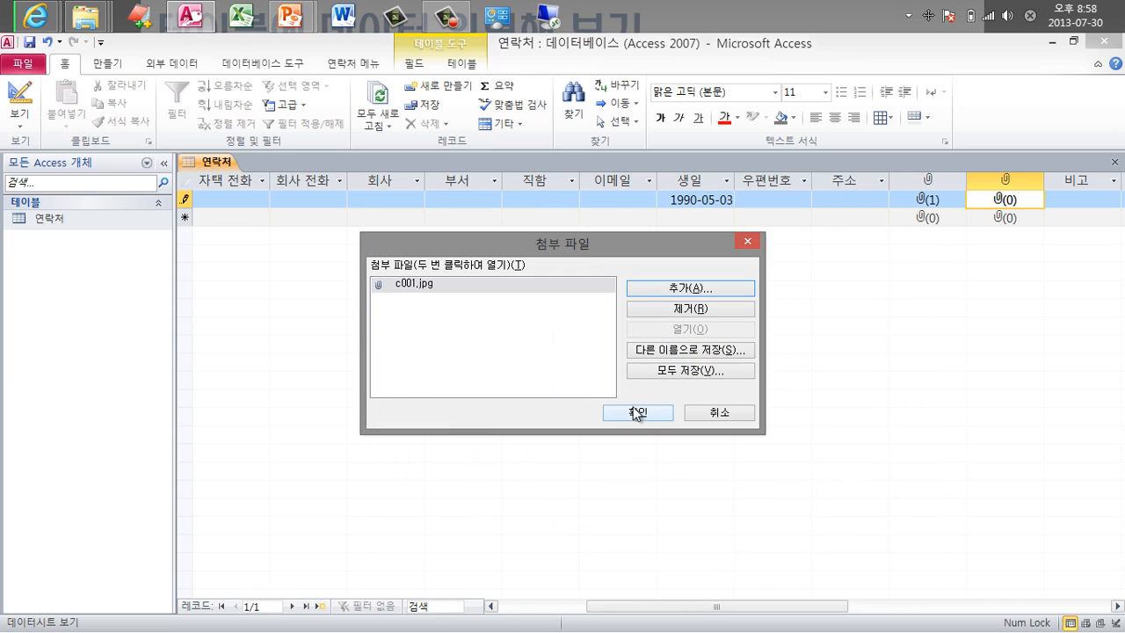
left_click(637, 412)
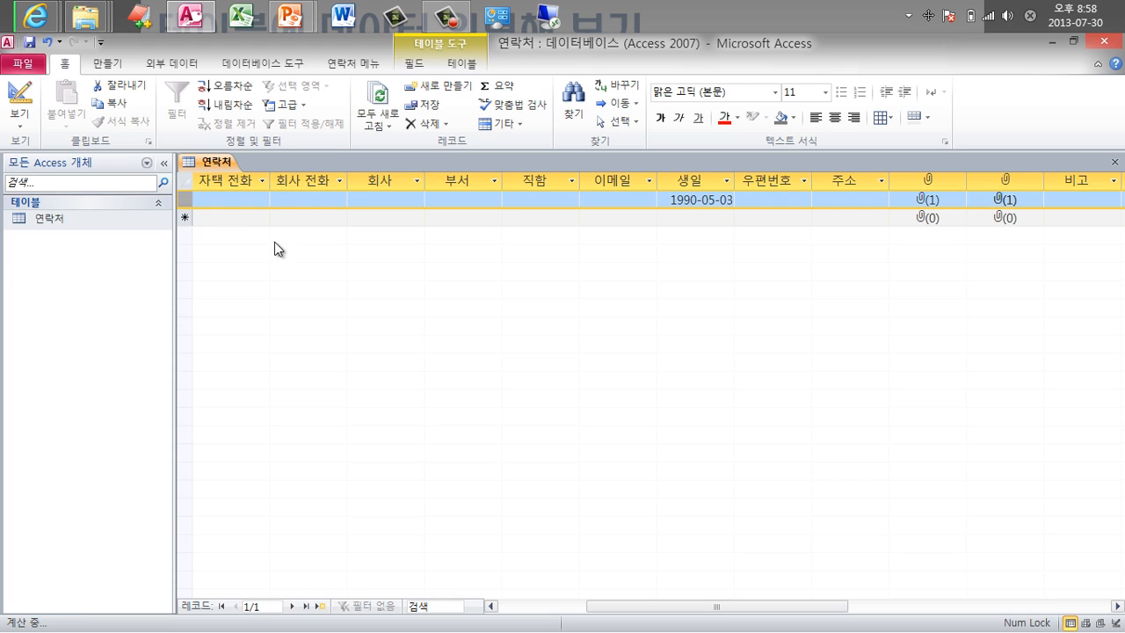
Move to the new-record row and close the 연락처 datasheet.
left_click(233, 217)
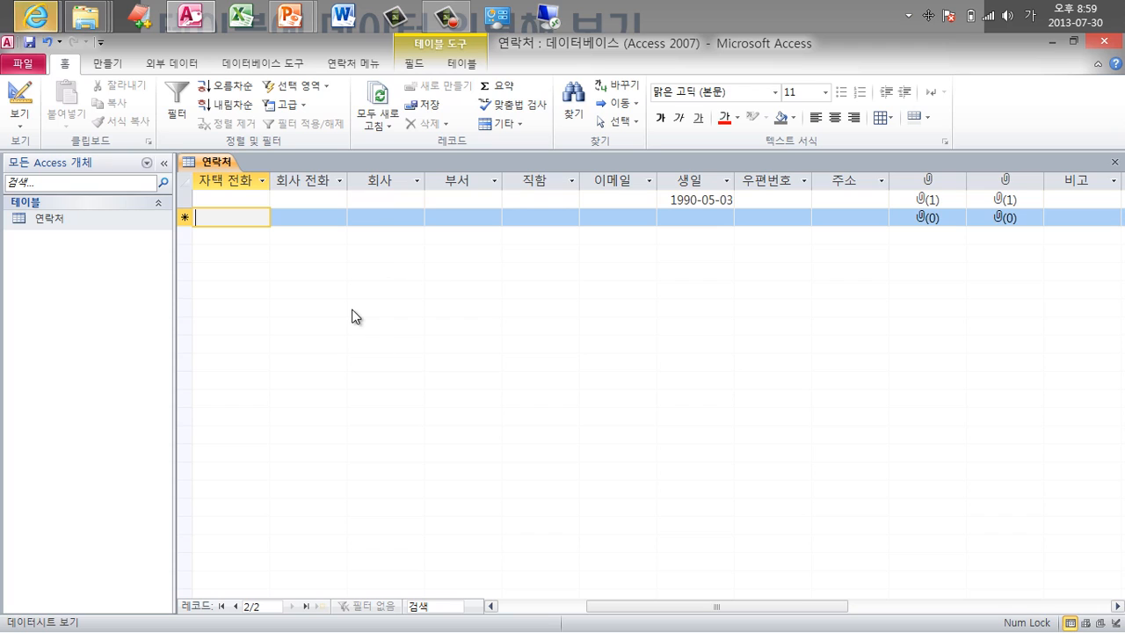
left_click_drag(623, 607, 517, 609)
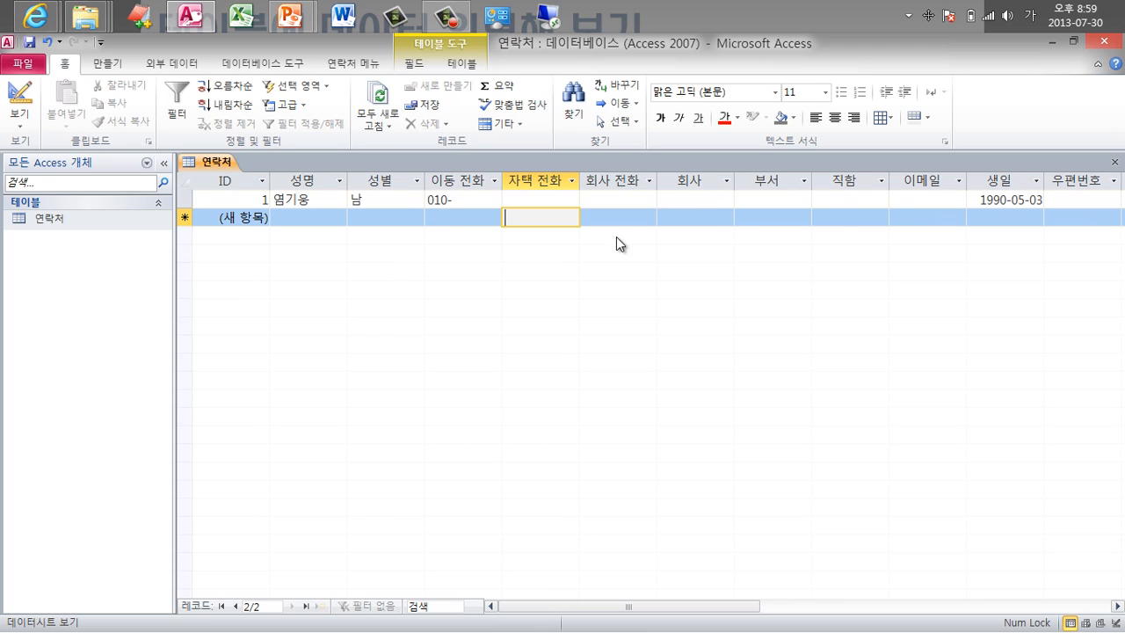
left_click(1116, 165)
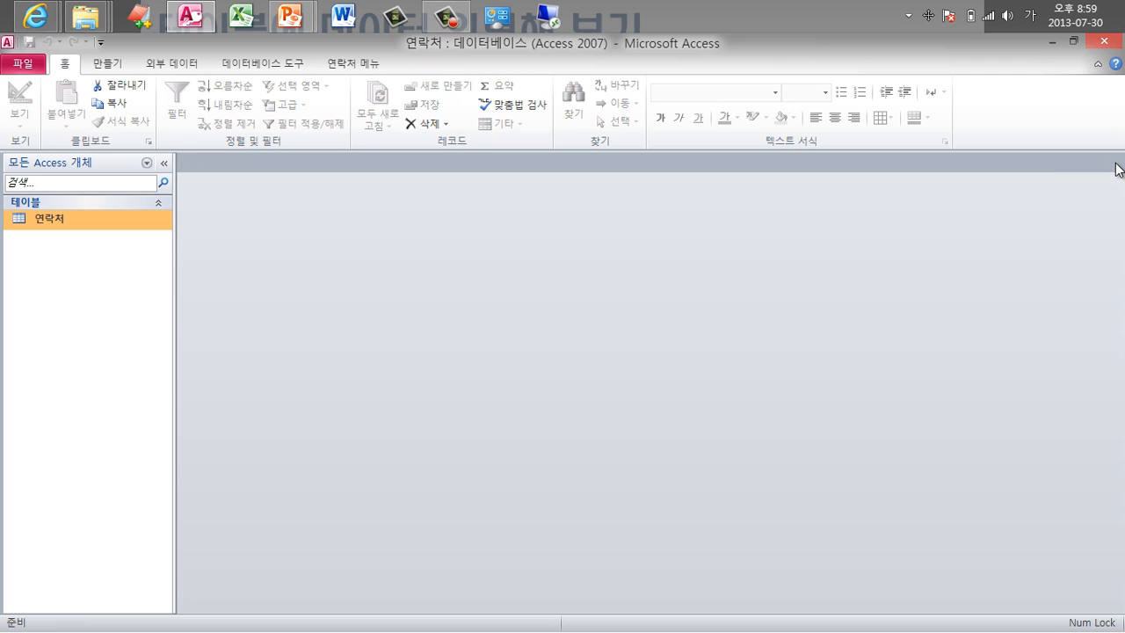
Reopen the 연락처 table to check the photo attachment, then close it again.
double_click(109, 224)
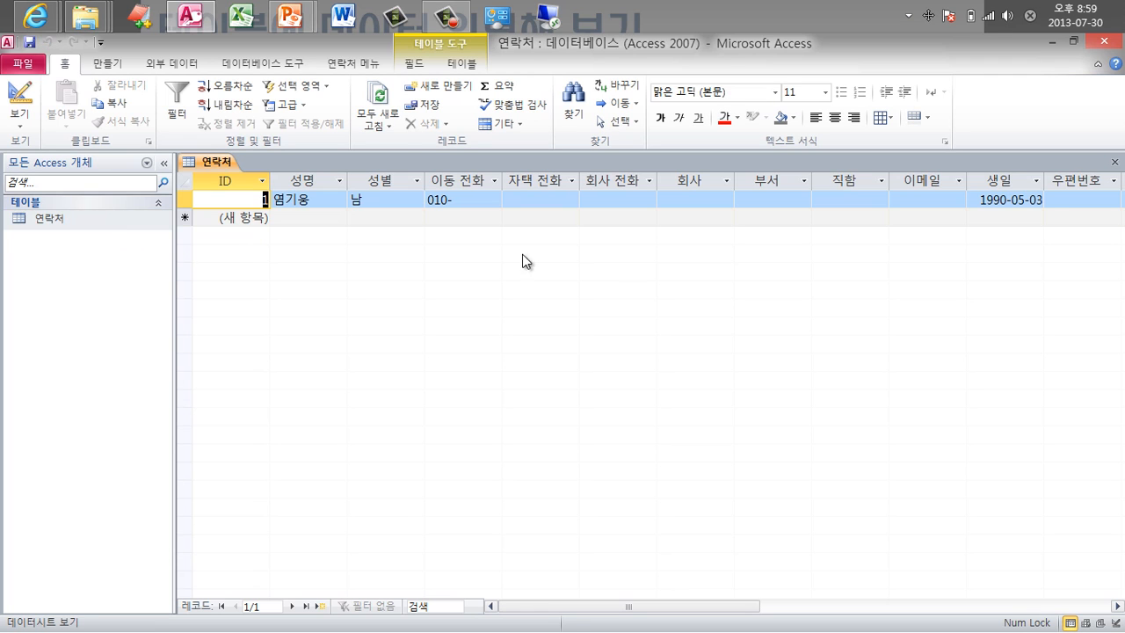
left_click_drag(673, 609, 784, 608)
left_click(857, 201)
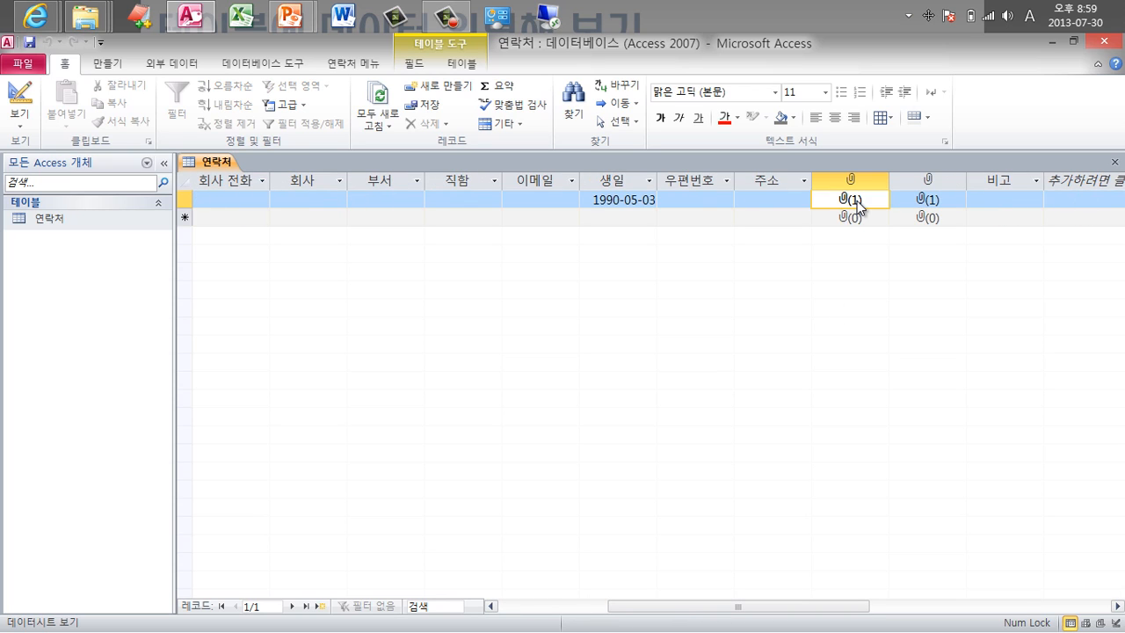
right_click(857, 200)
left_click(836, 208)
left_click(1115, 162)
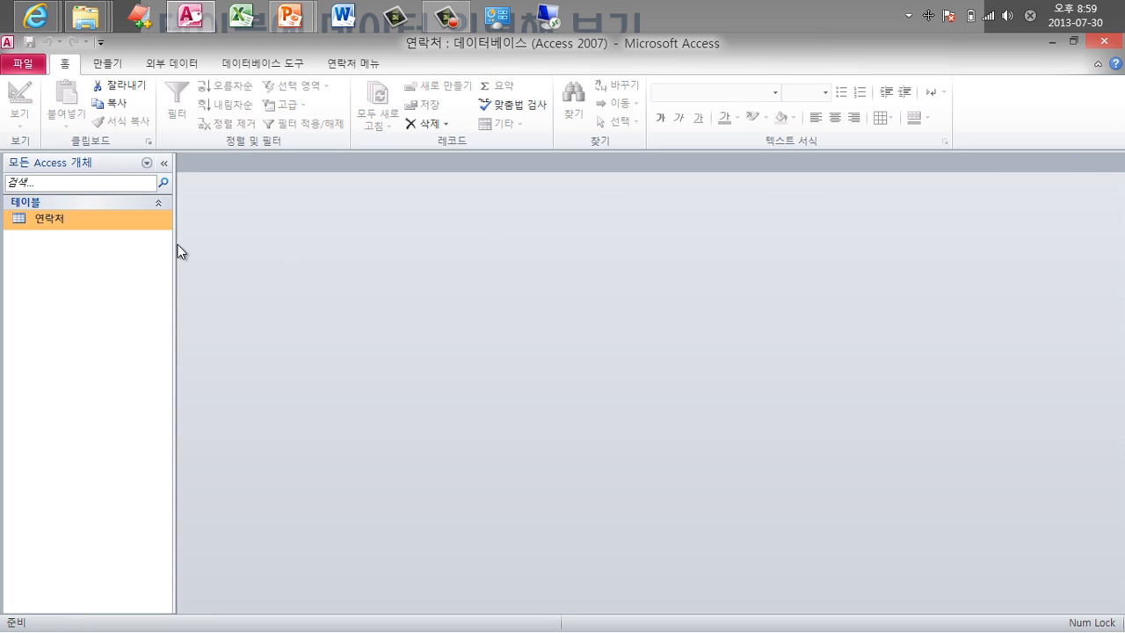
left_click(109, 65)
Auto-generate a 연락처 form, switch it to Form view, and select the 사진 field.
left_click(300, 121)
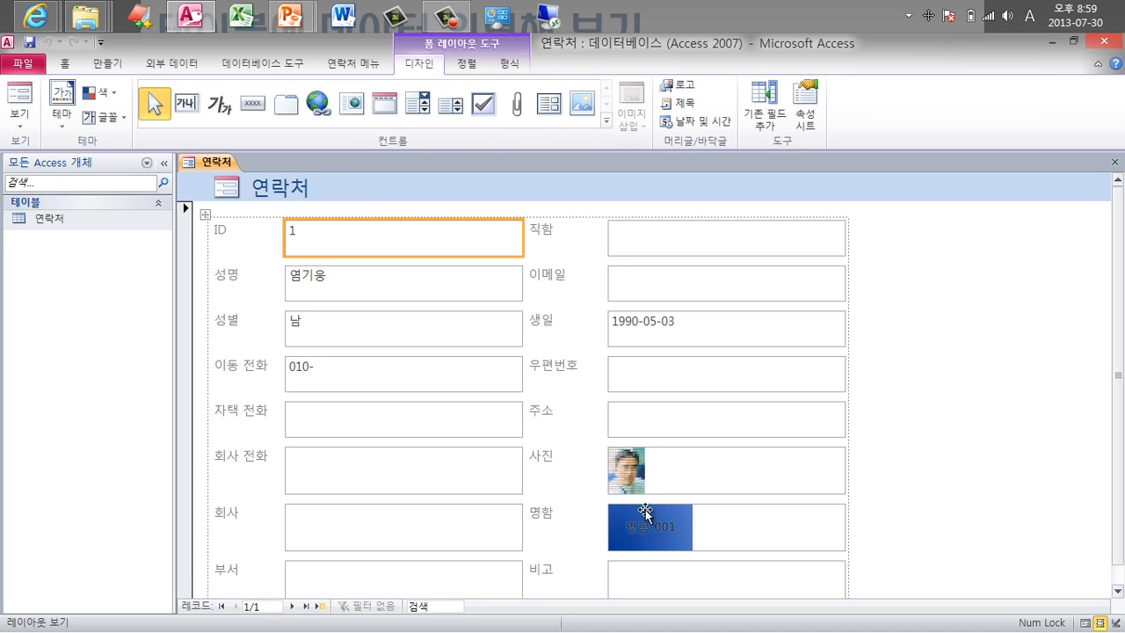
left_click(20, 128)
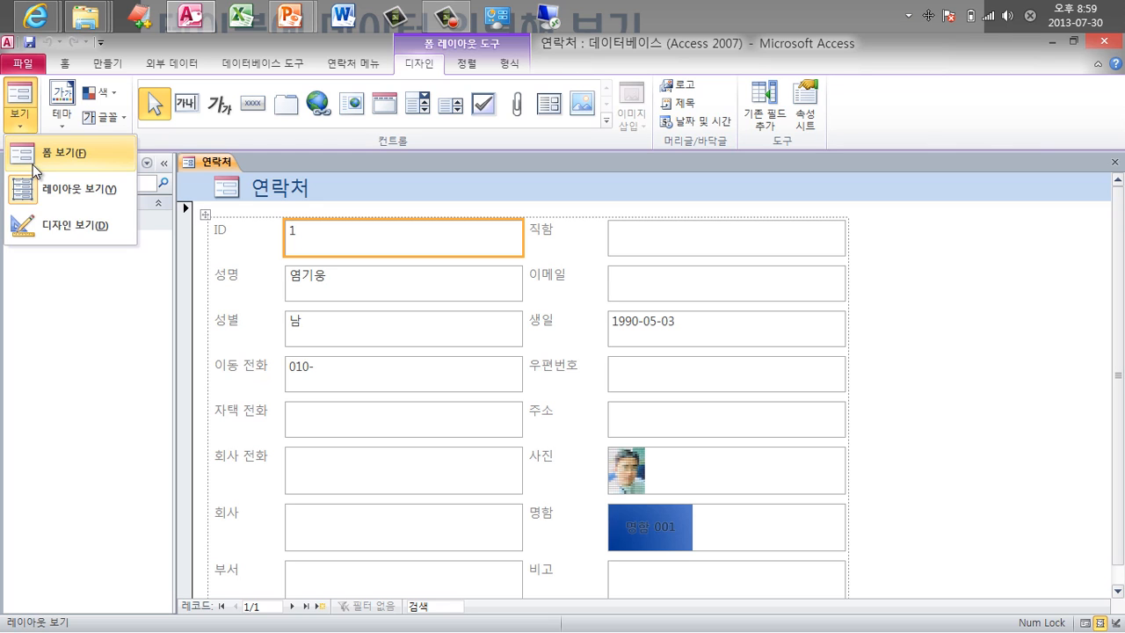
left_click(33, 159)
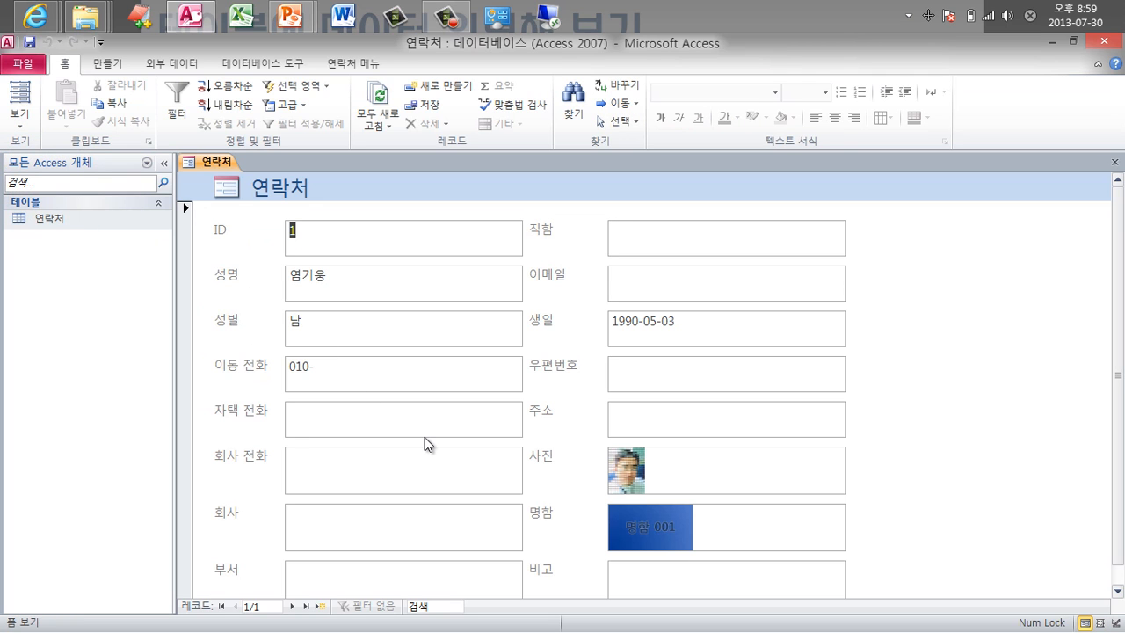
left_click(716, 467)
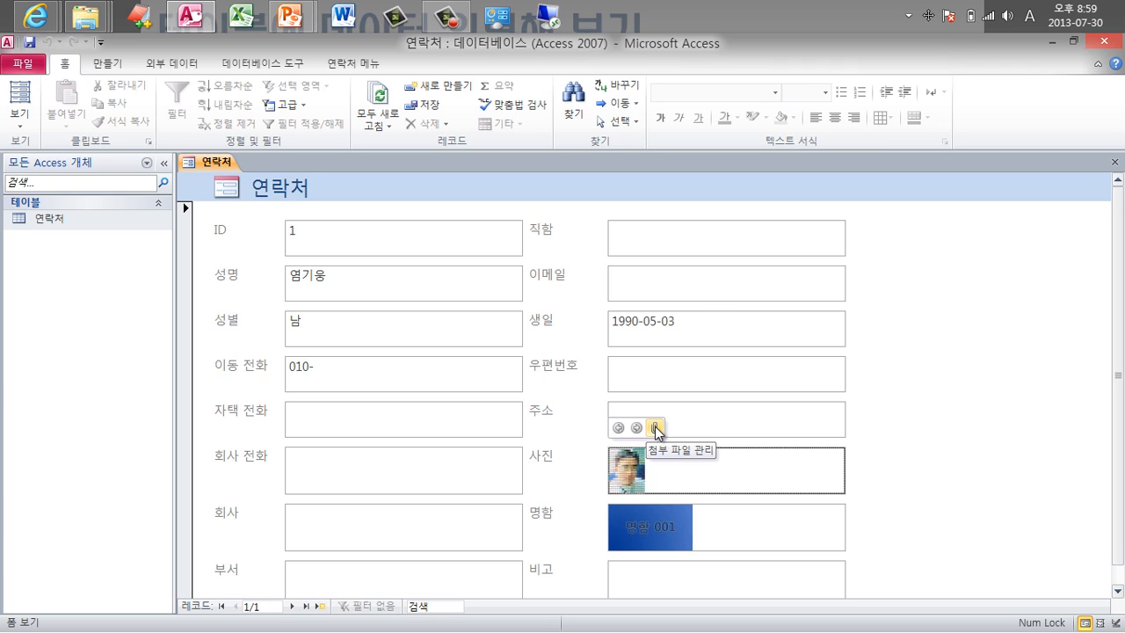
Add 002.jpg from the 사진 folder to the photo field's attachments and confirm.
left_click(654, 429)
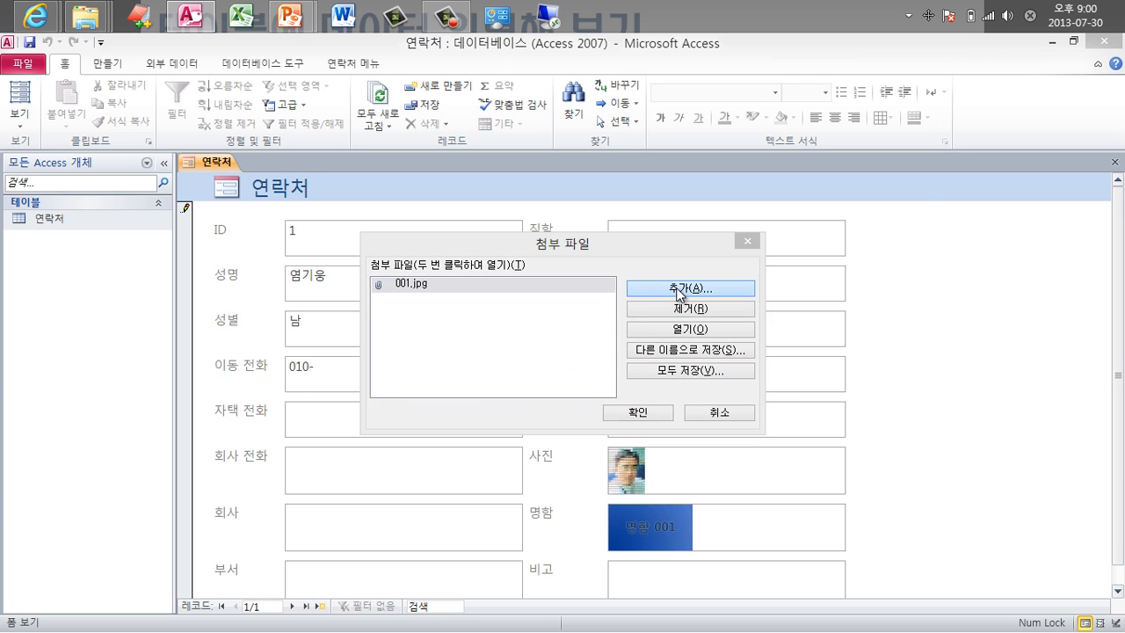
left_click(680, 291)
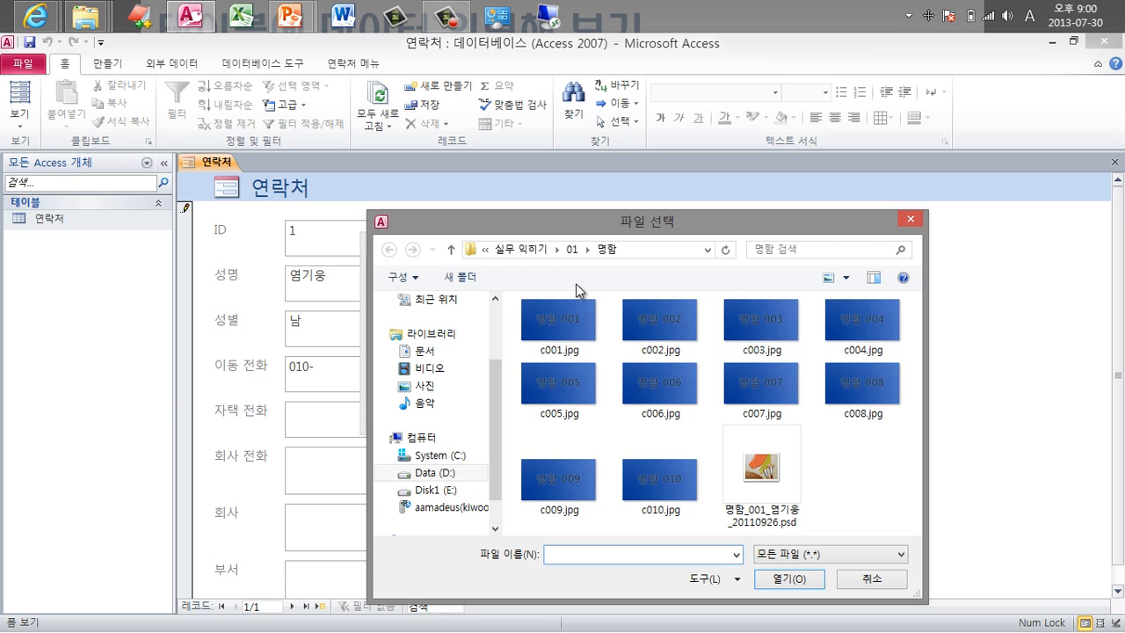
left_click(572, 250)
double_click(558, 343)
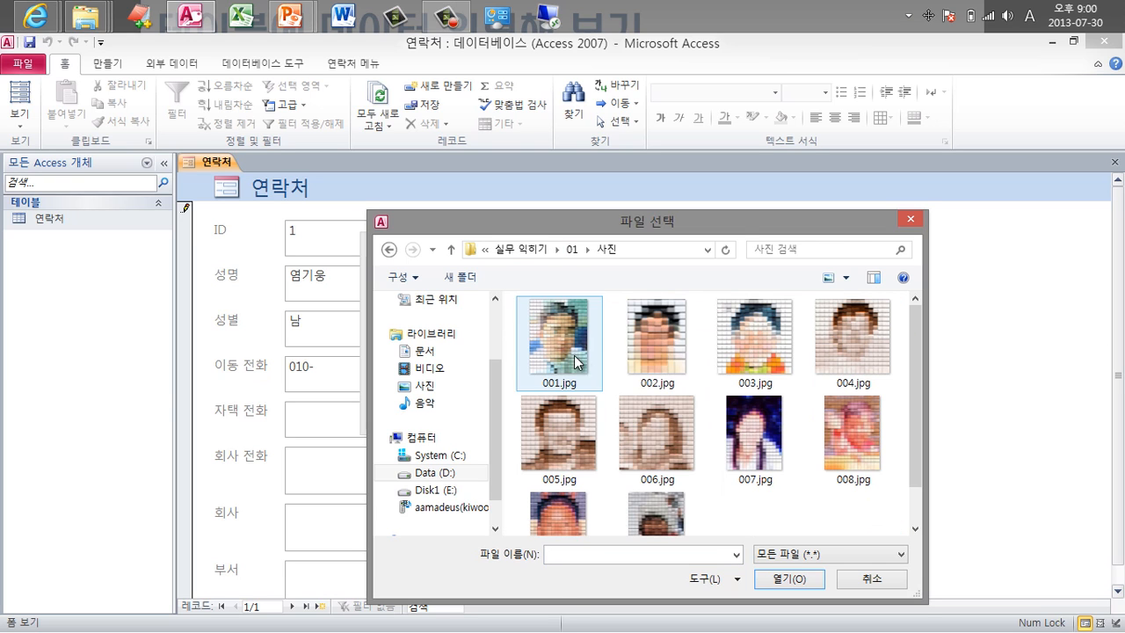
double_click(672, 352)
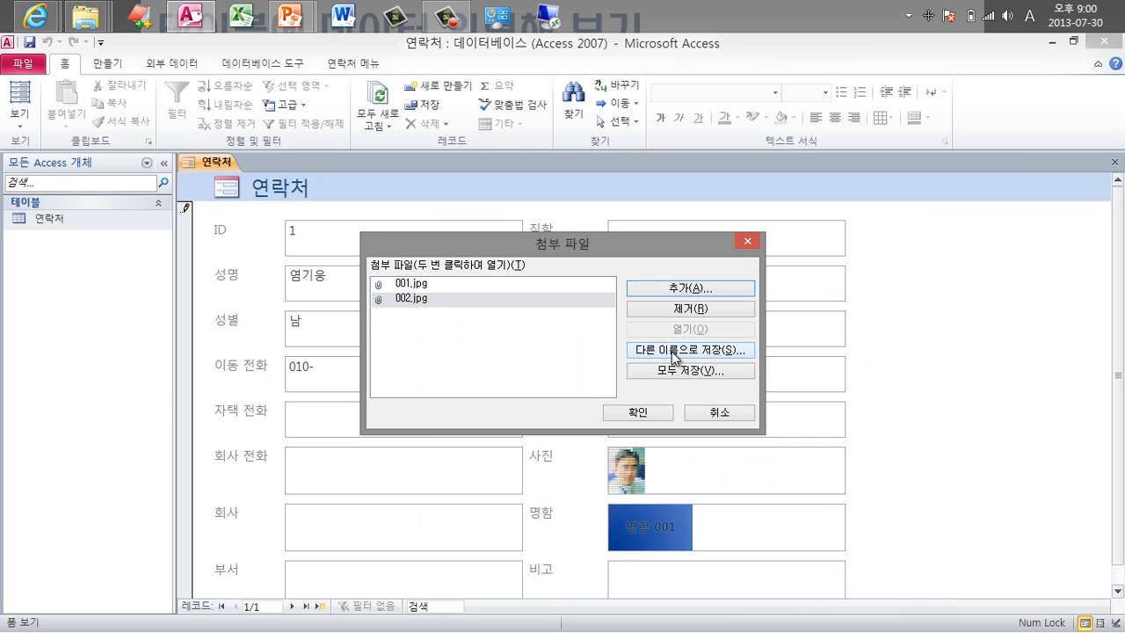
left_click(645, 415)
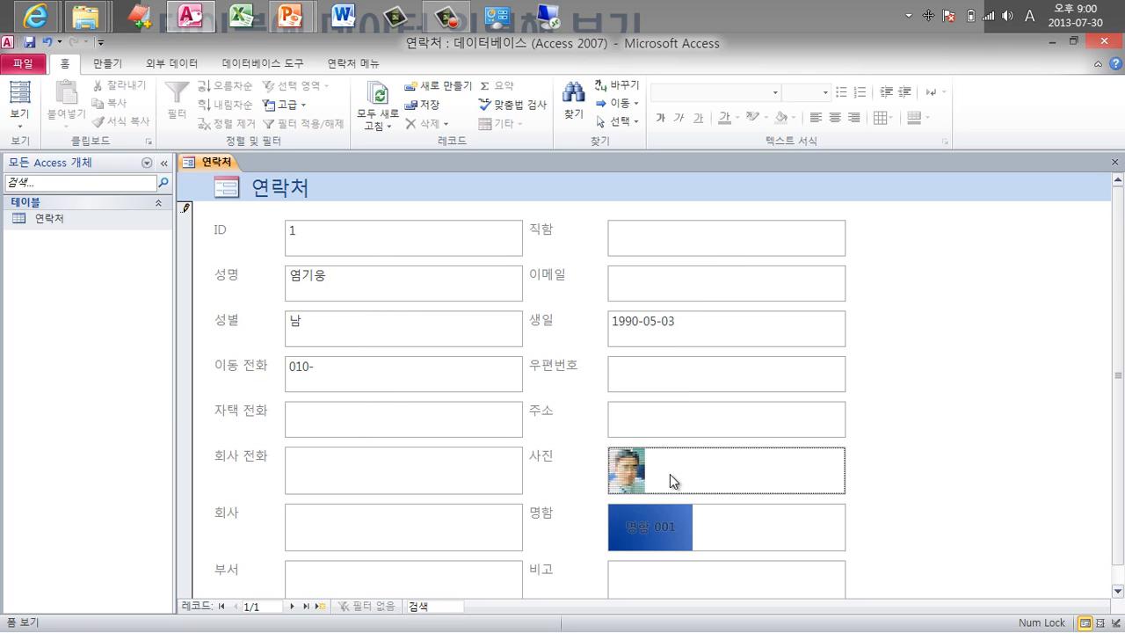
Flip between the two attached photos, 001.jpg and 002.jpg, in the form.
mouse_move(650, 467)
left_click(637, 428)
left_click(620, 429)
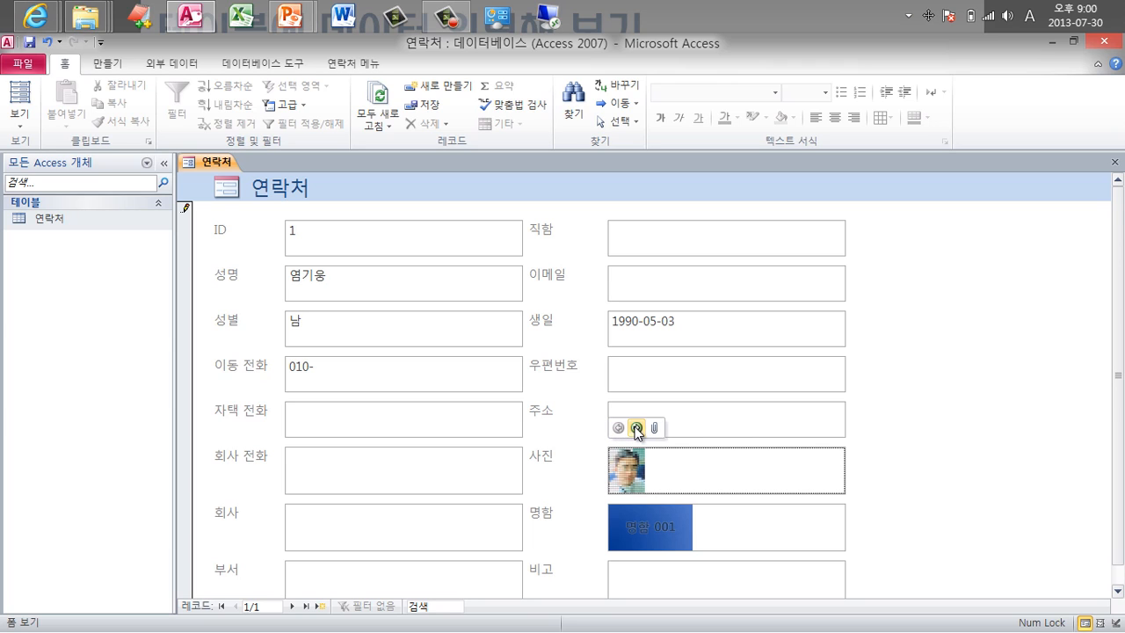
left_click(638, 429)
left_click(620, 429)
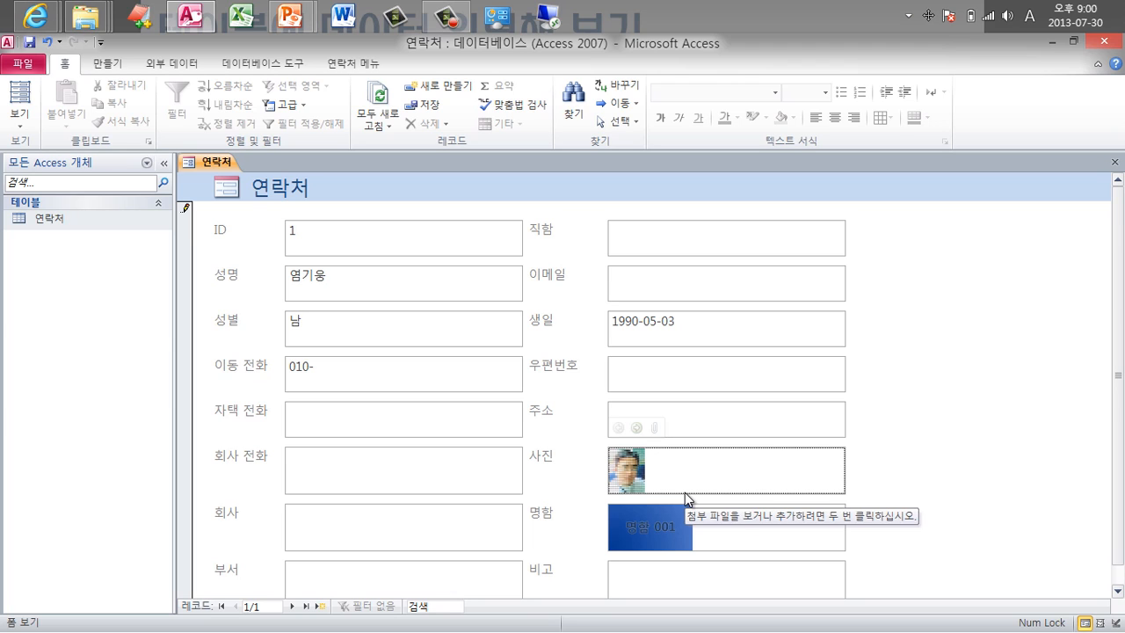
Close the form without saving, reopen the 연락처 datasheet, and scroll right to the attachment columns.
left_click(183, 359)
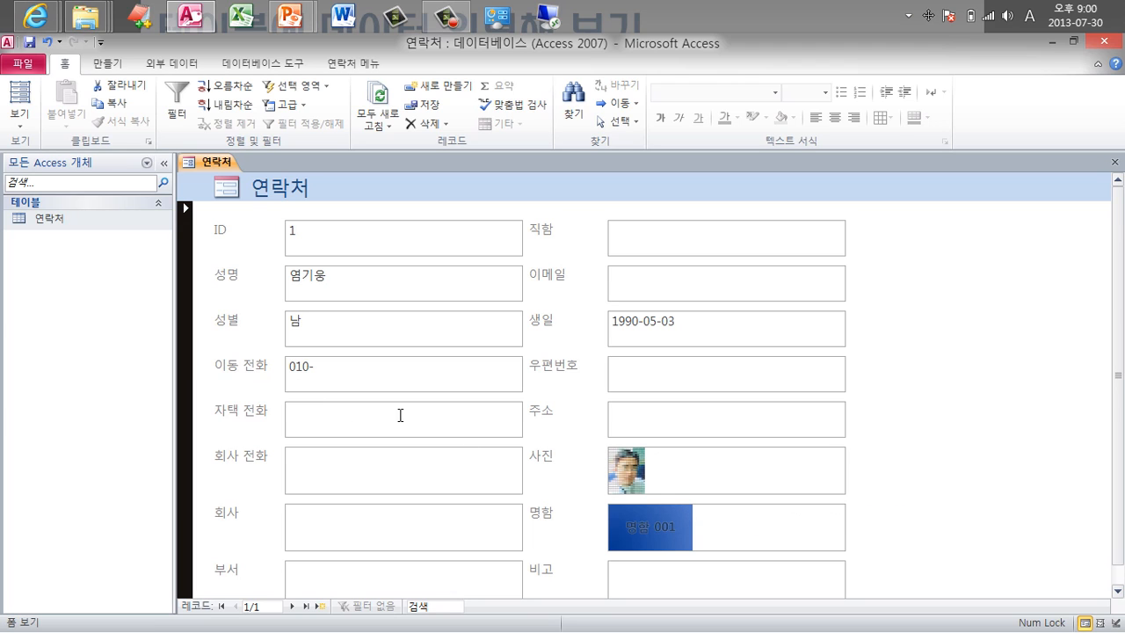
left_click(1113, 164)
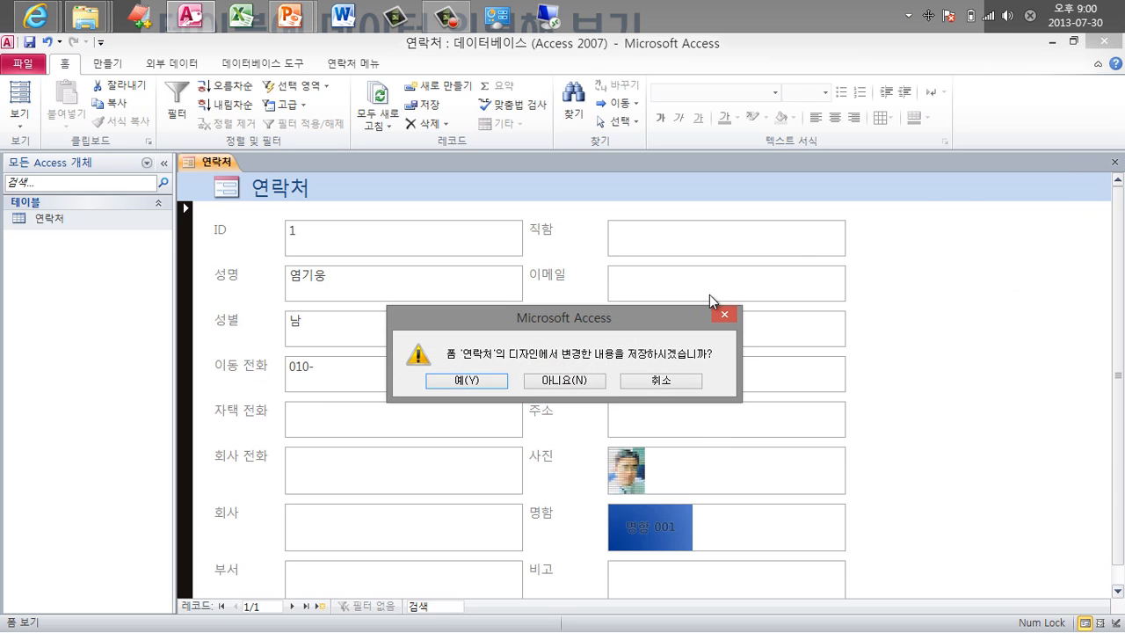
left_click(557, 383)
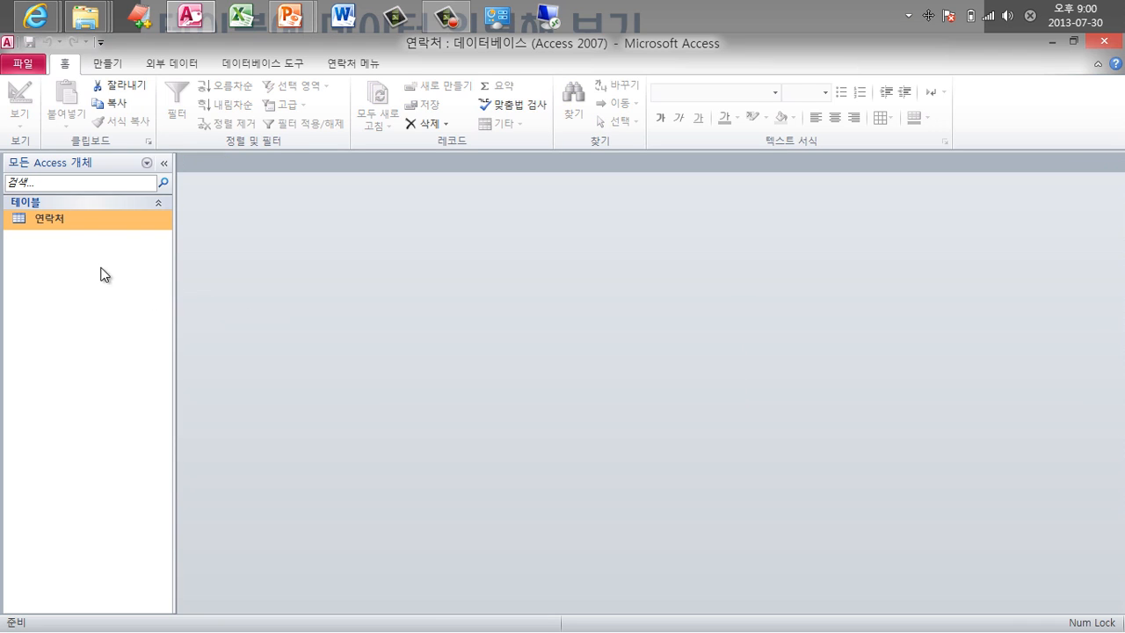
double_click(81, 221)
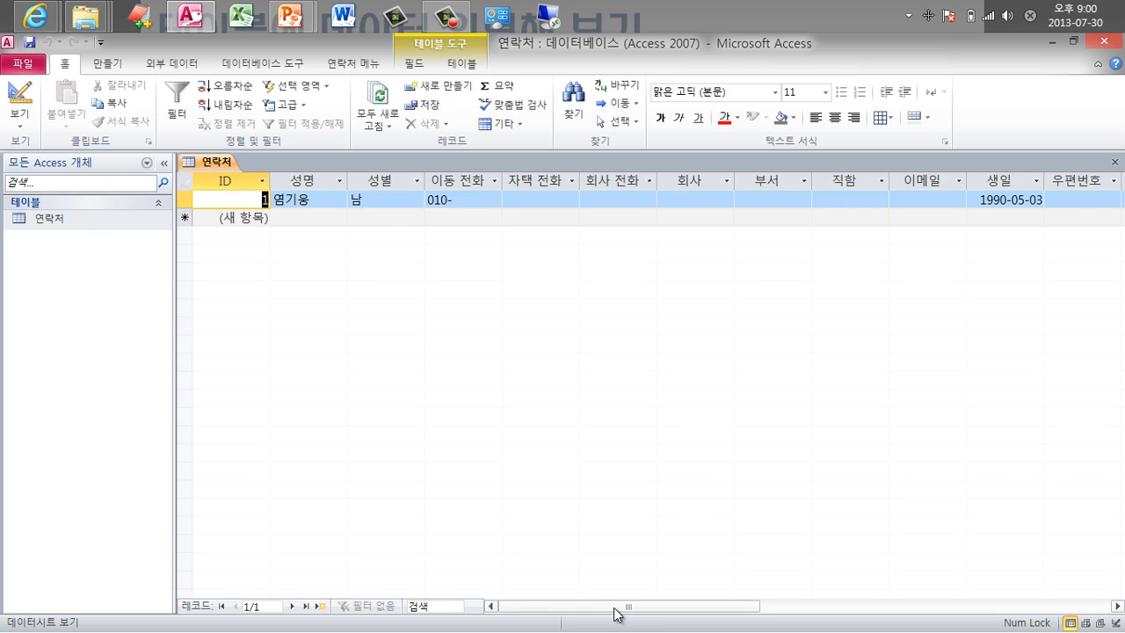
left_click_drag(618, 615, 754, 615)
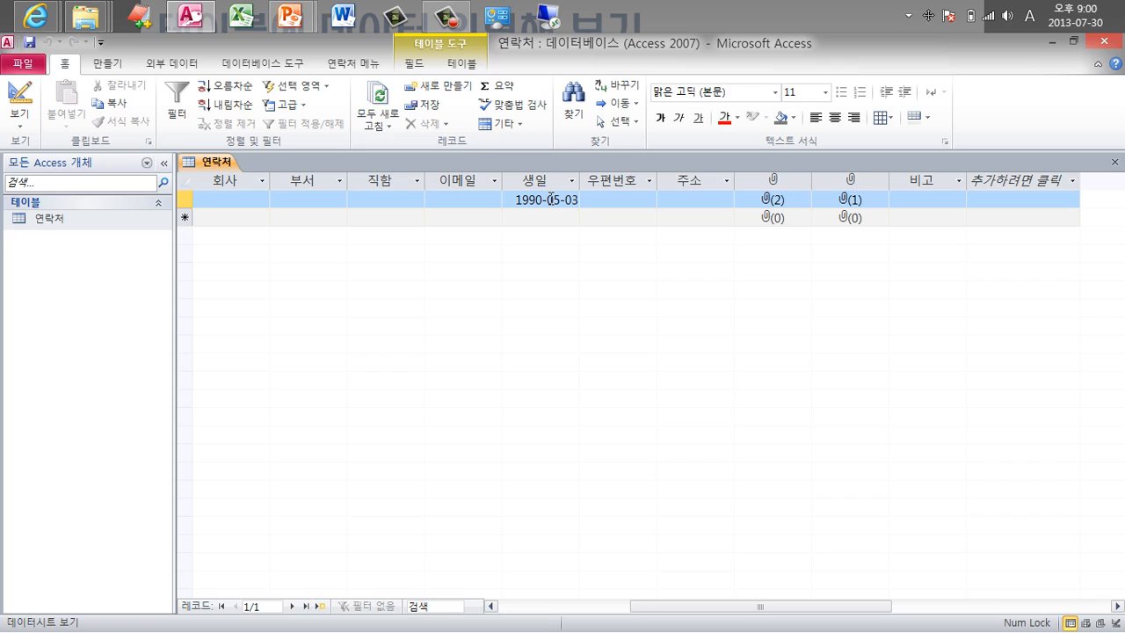
Replace the first contact's birthday 1990-05-03 with 2011-09-10, entered as 11-9-10.
left_click(551, 200)
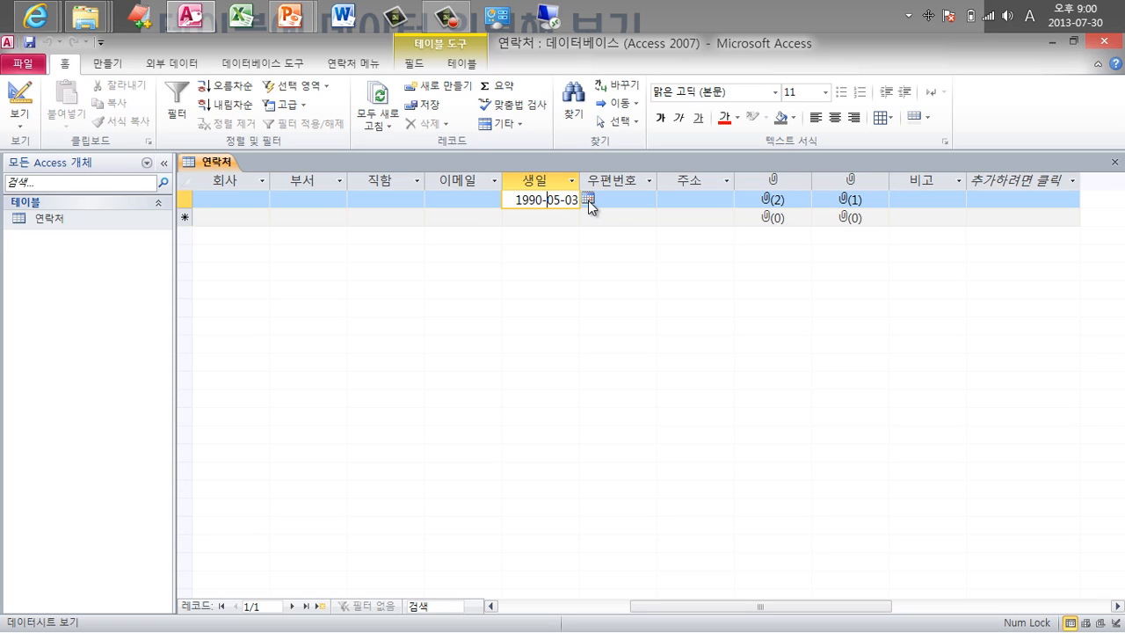
left_click(589, 200)
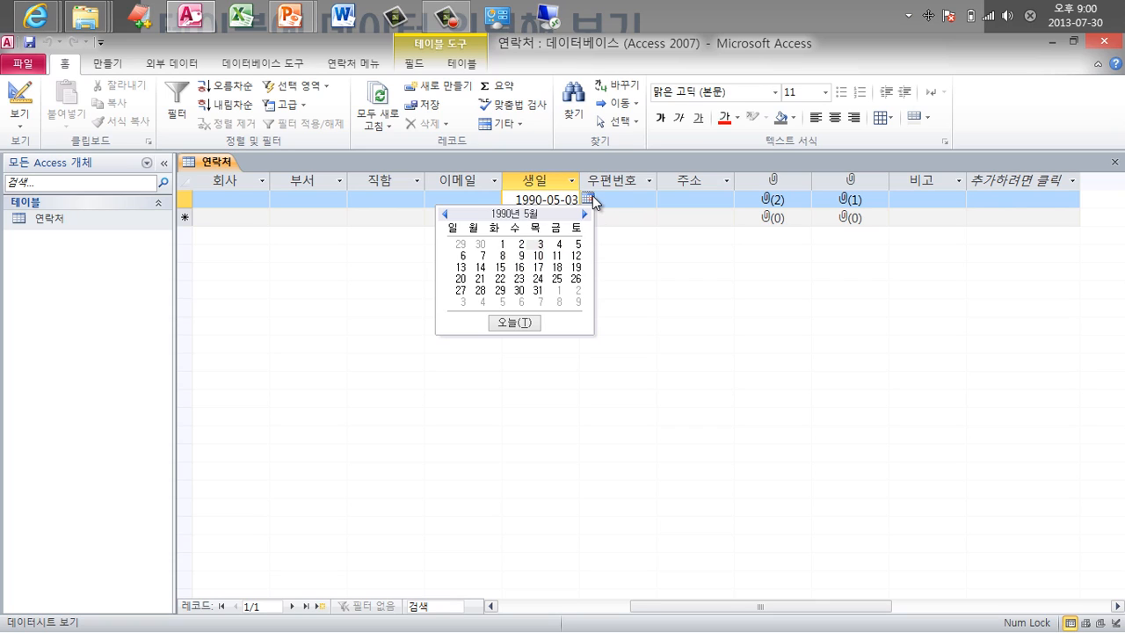
left_click(588, 200)
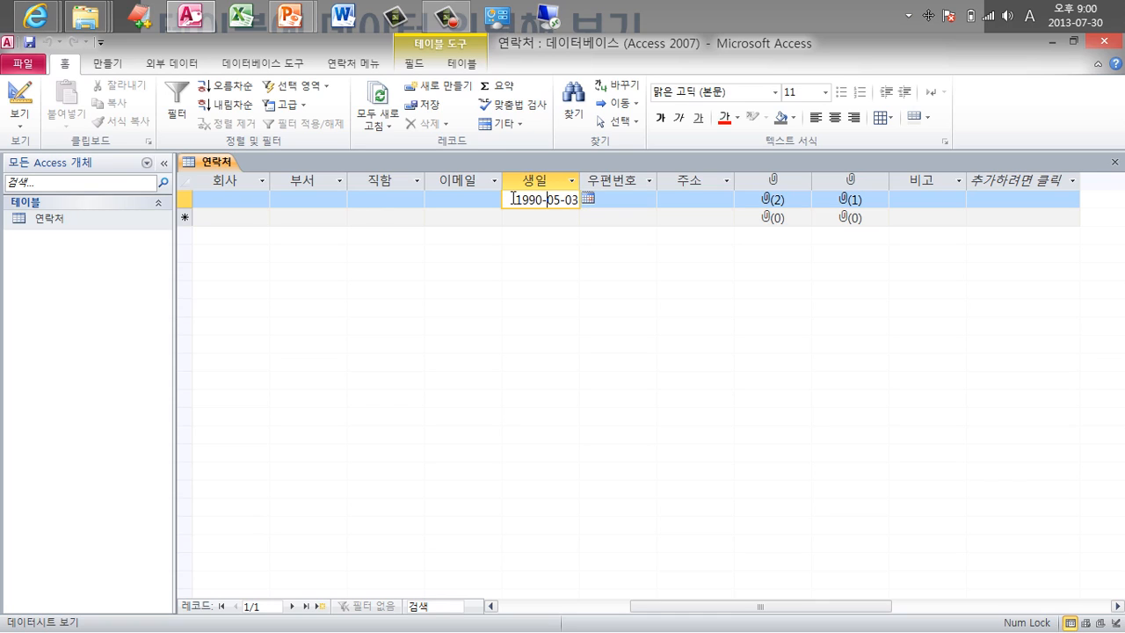
left_click_drag(512, 198, 582, 200)
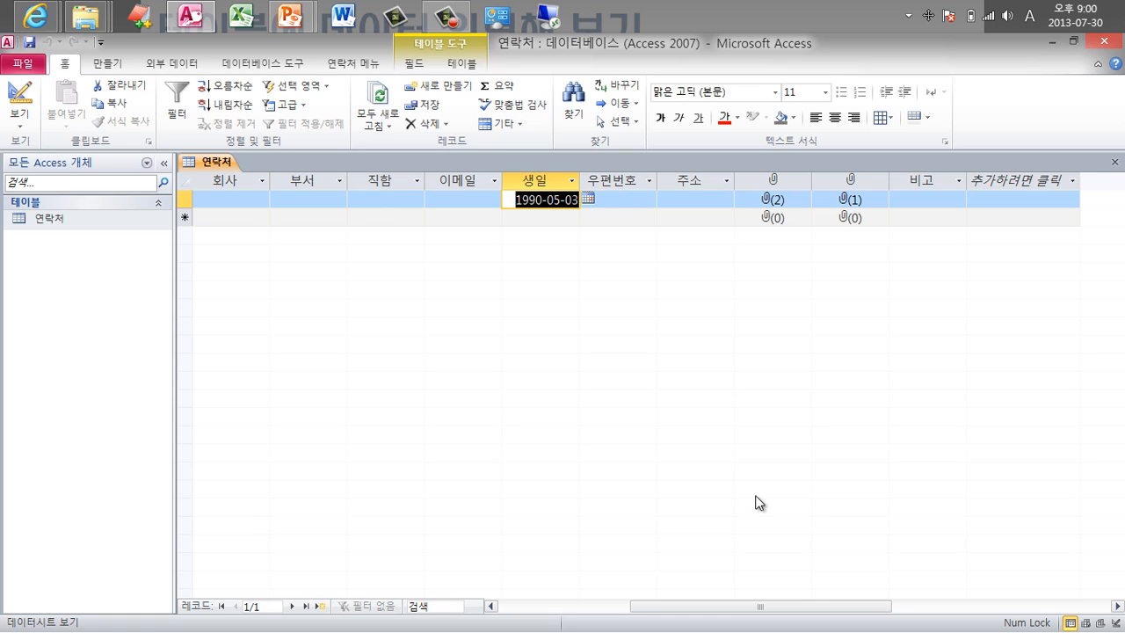
type("3-")
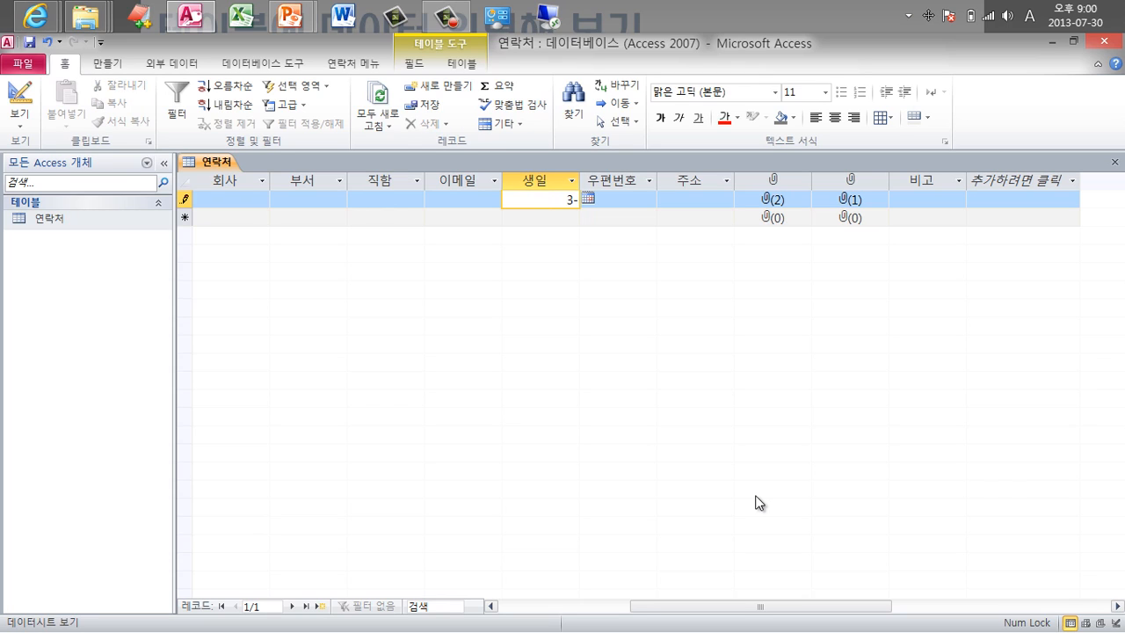
type("7")
key("Tab")
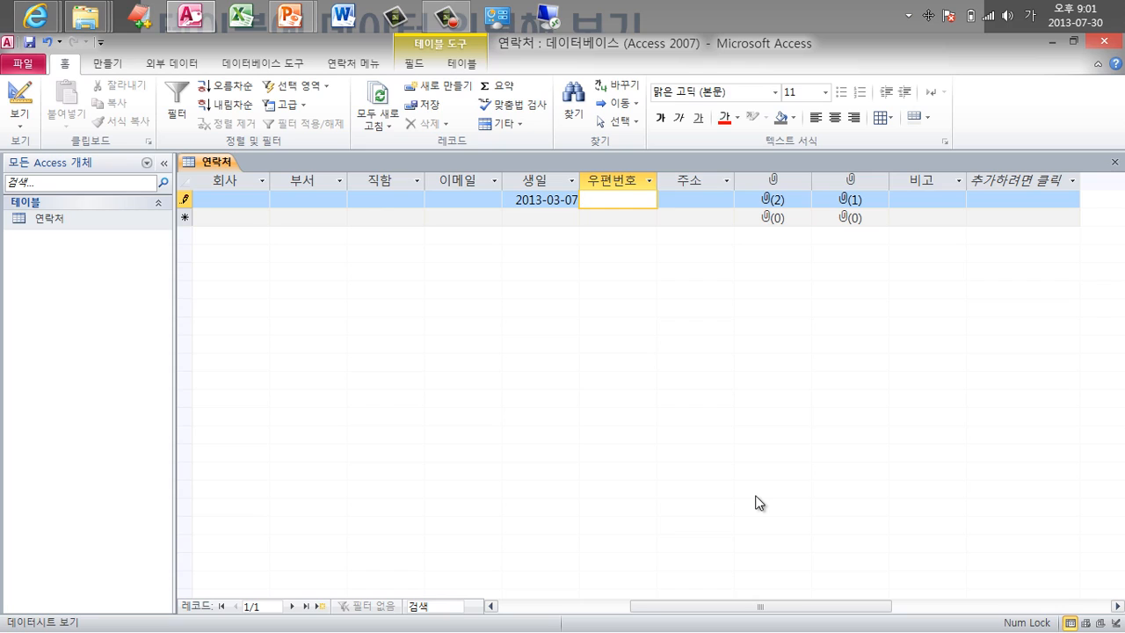
key("shift+Tab")
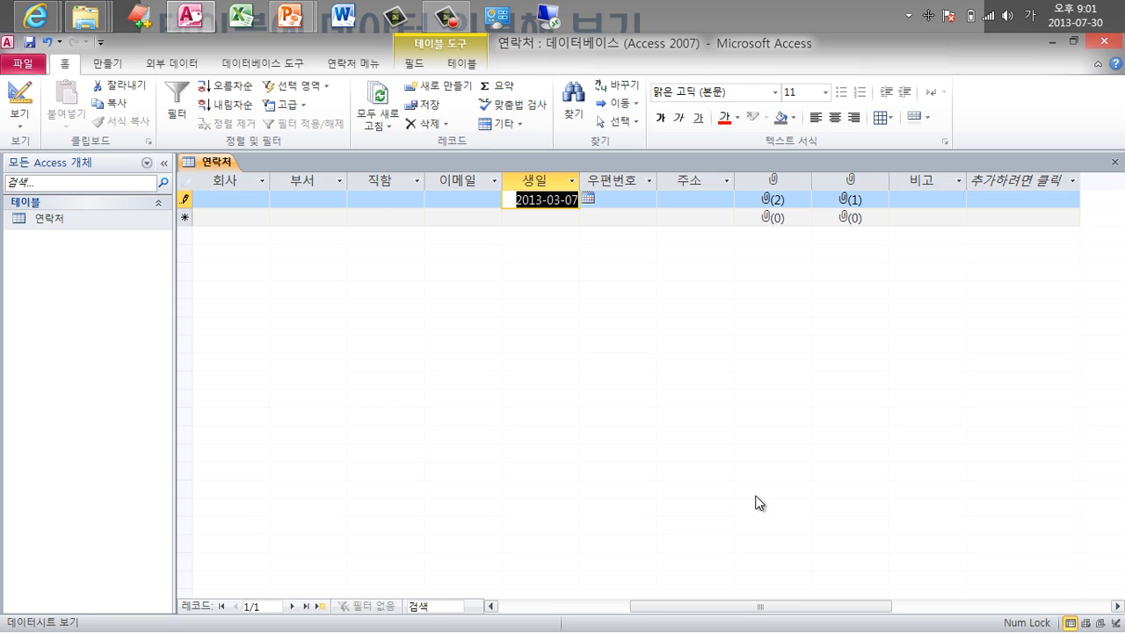
type("11-")
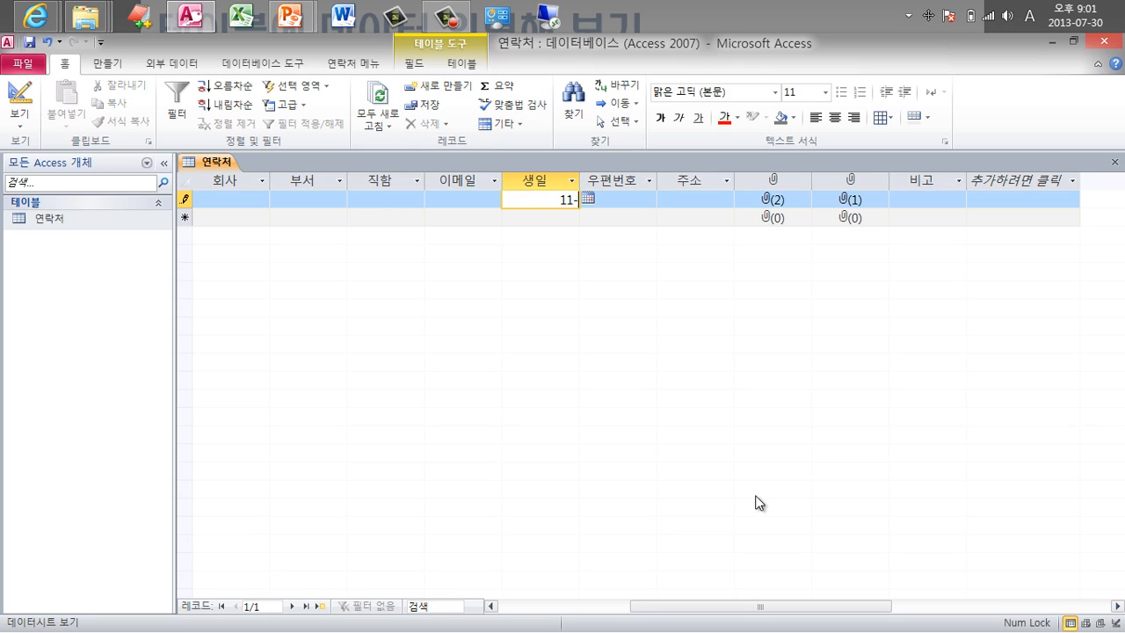
type("9-10")
key("Tab")
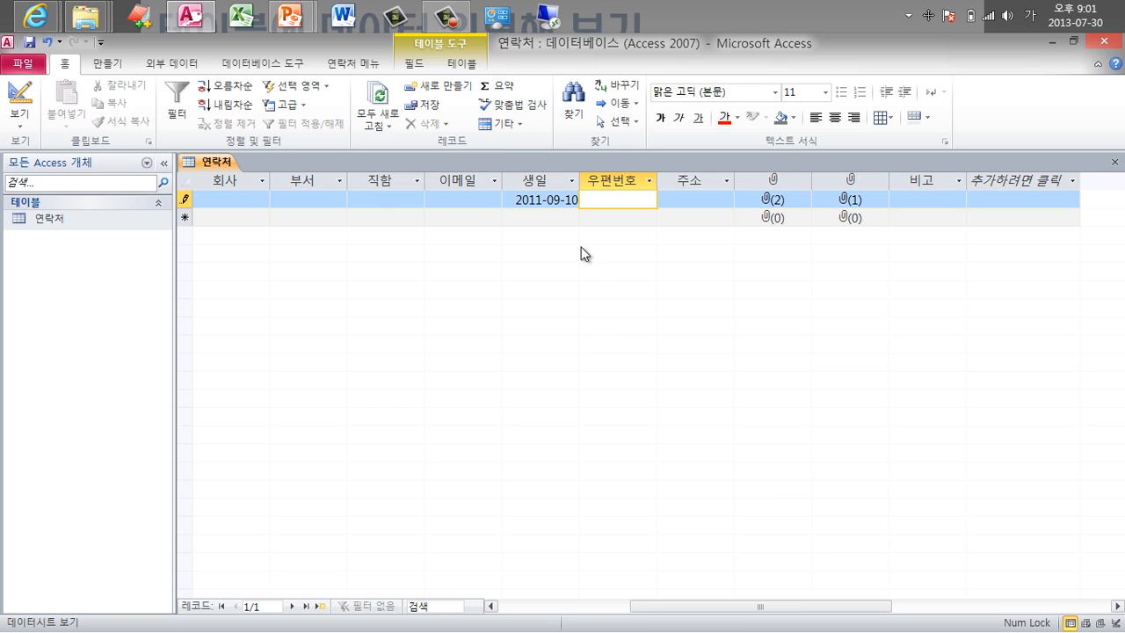
Step the new record's birthday calendar back nine months, then close it without picking a date.
left_click(536, 217)
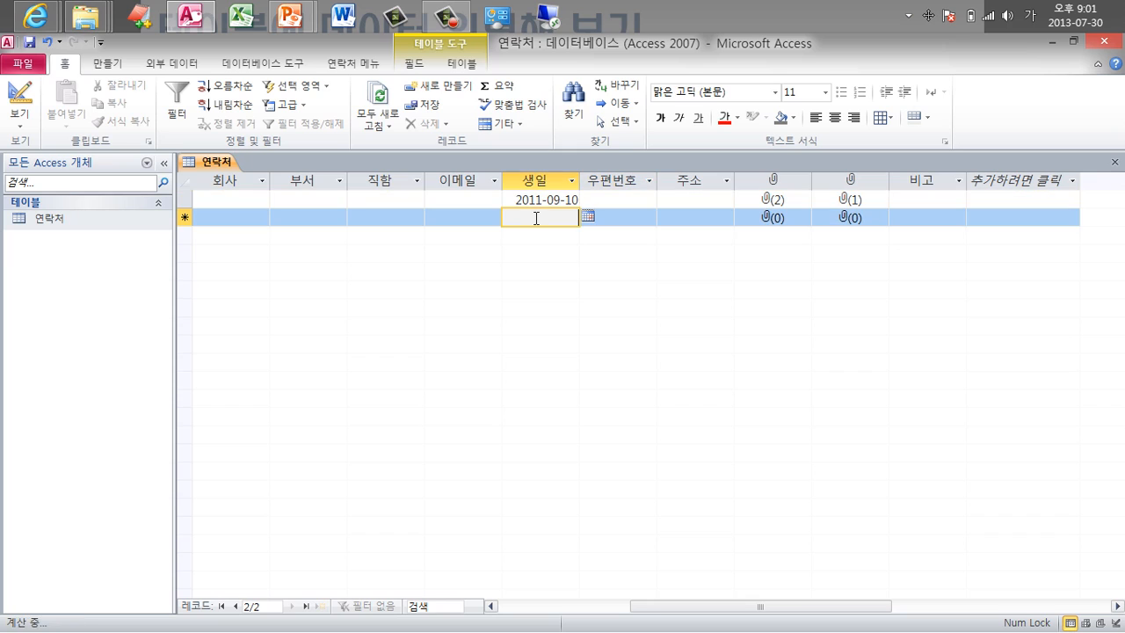
left_click(588, 216)
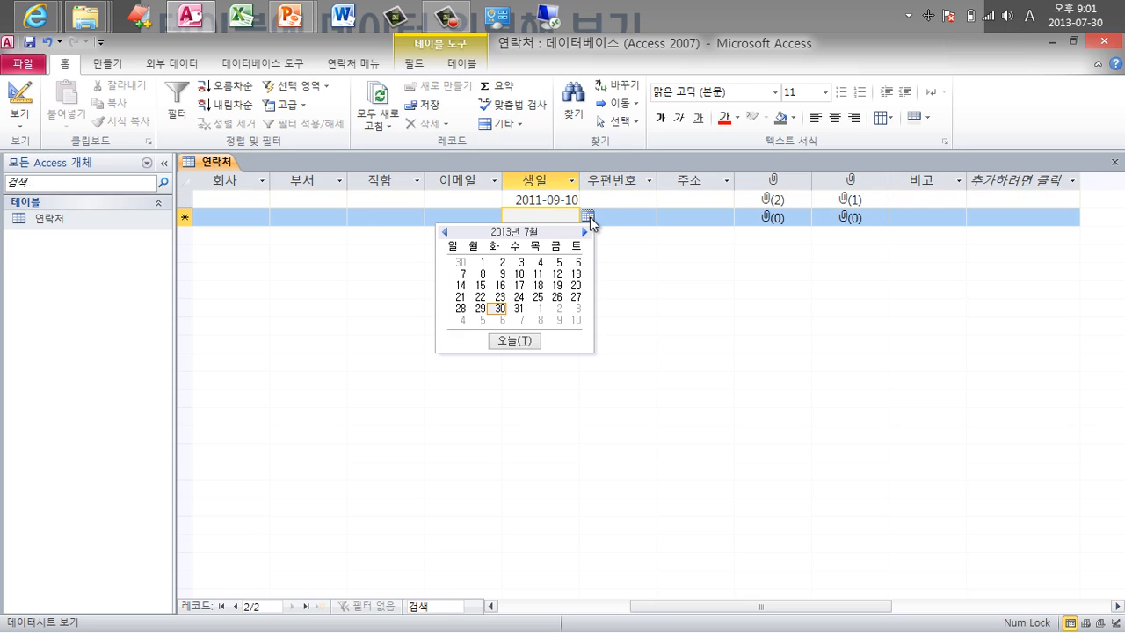
left_click(446, 234)
left_click(447, 234)
left_click(446, 234)
left_click(447, 234)
left_click(446, 234)
left_click(447, 234)
left_click(446, 233)
left_click(447, 234)
left_click(446, 233)
left_click(447, 234)
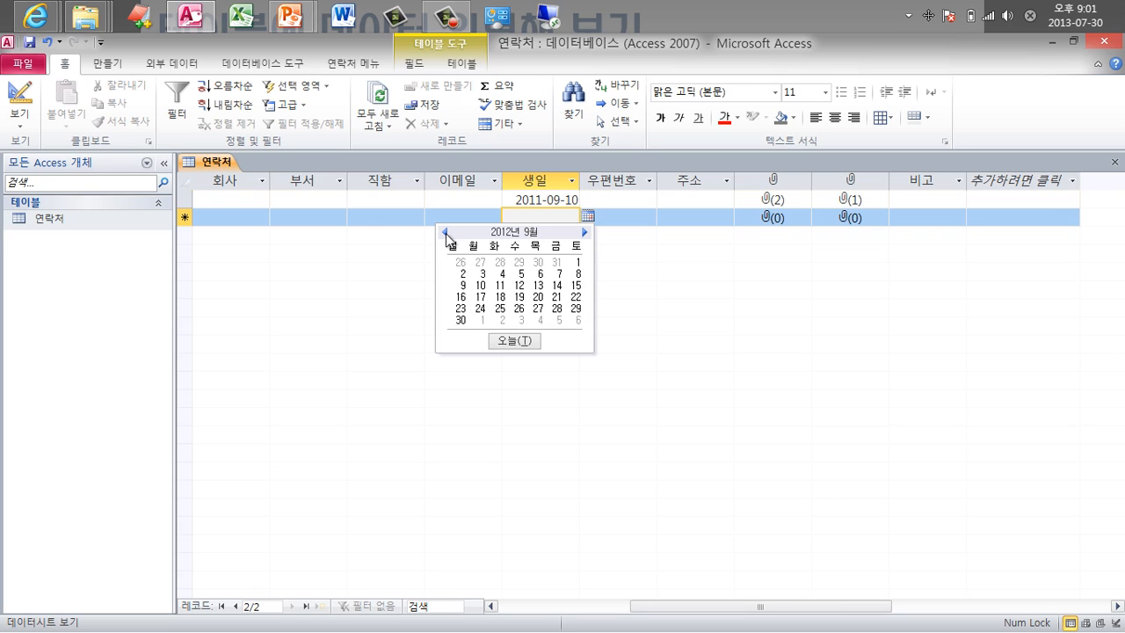
left_click(446, 233)
left_click(446, 234)
left_click(447, 234)
left_click(447, 234)
left_click(446, 234)
left_click(447, 234)
left_click(447, 234)
left_click(447, 235)
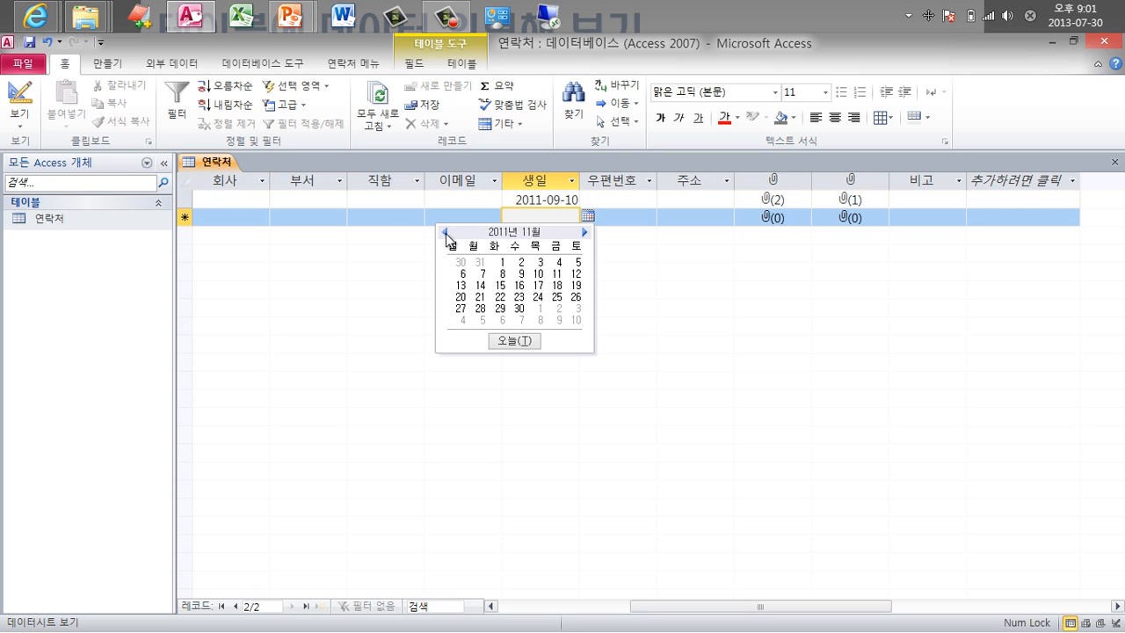
left_click(447, 235)
left_click(549, 198)
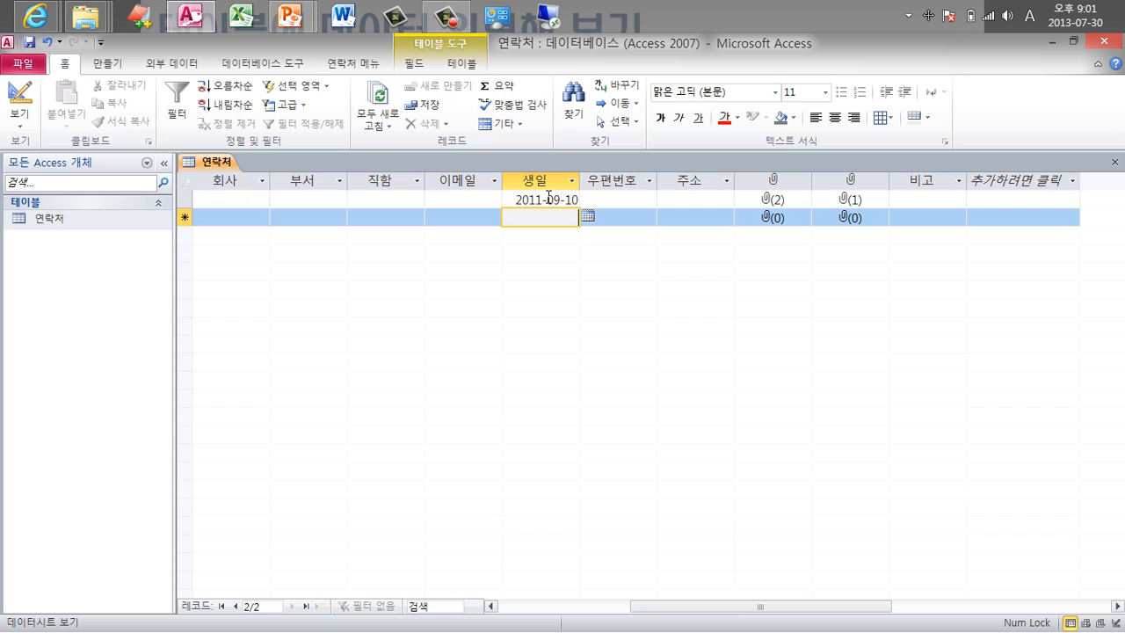